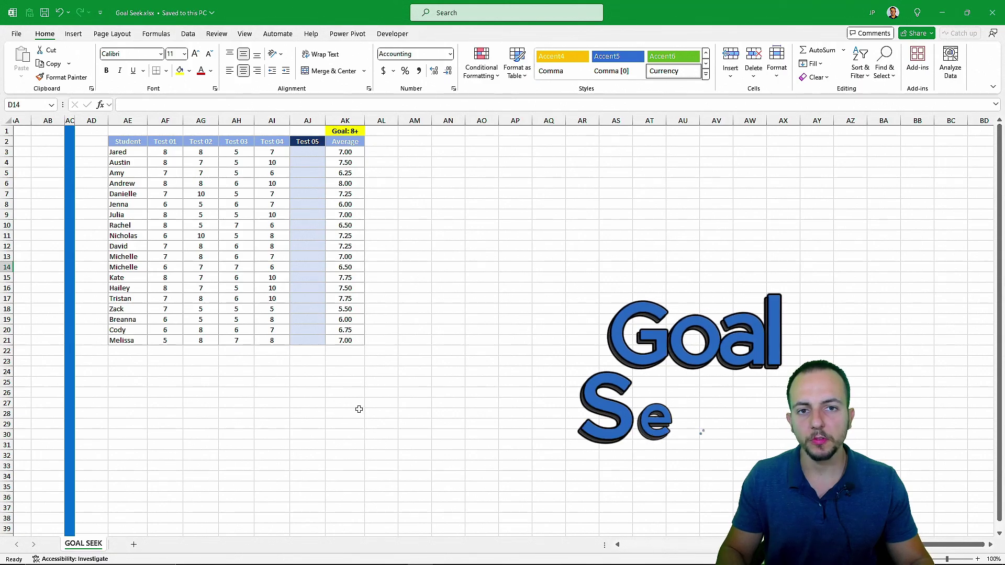
- Look over the monthly sales tables and the product break-even table on the sheet
{"action": "scroll", "coordinate": [360, 410], "scroll_direction": "left", "scroll_amount": 3}
{"action": "scroll", "coordinate": [359, 410], "scroll_direction": "left", "scroll_amount": 10}
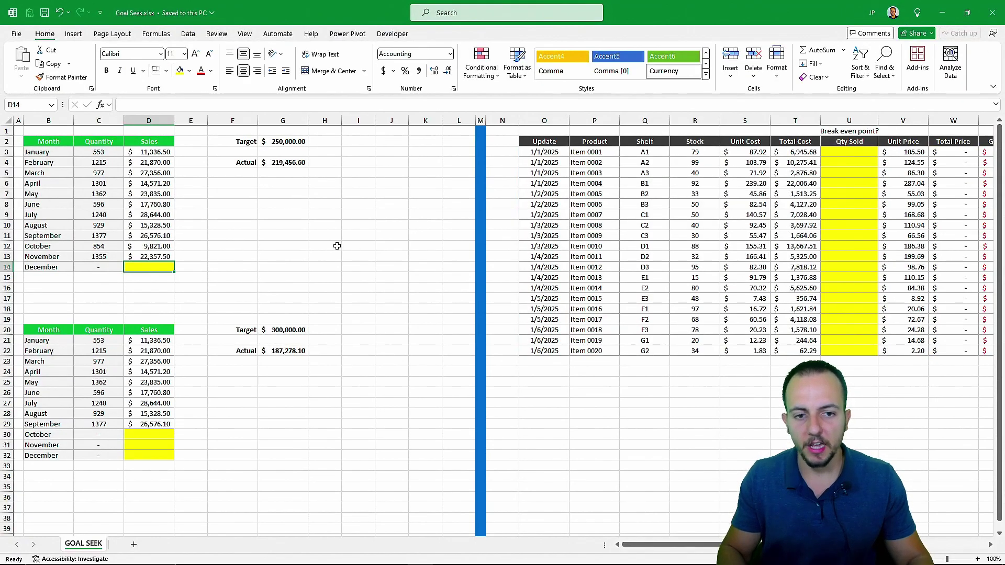
{"action": "scroll", "coordinate": [337, 246], "scroll_direction": "right", "scroll_amount": 10}
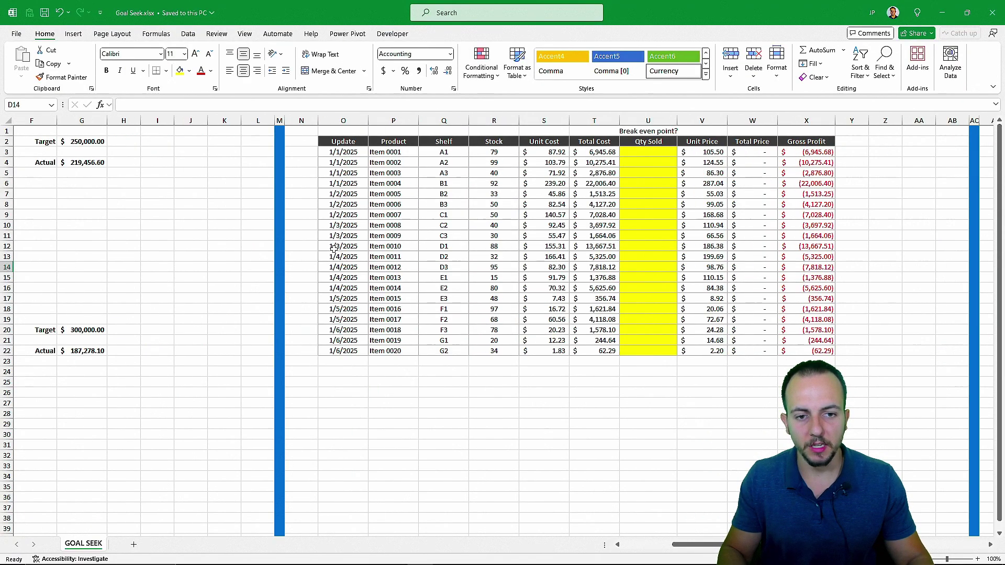
{"action": "scroll", "coordinate": [333, 250], "scroll_direction": "left", "scroll_amount": 10}
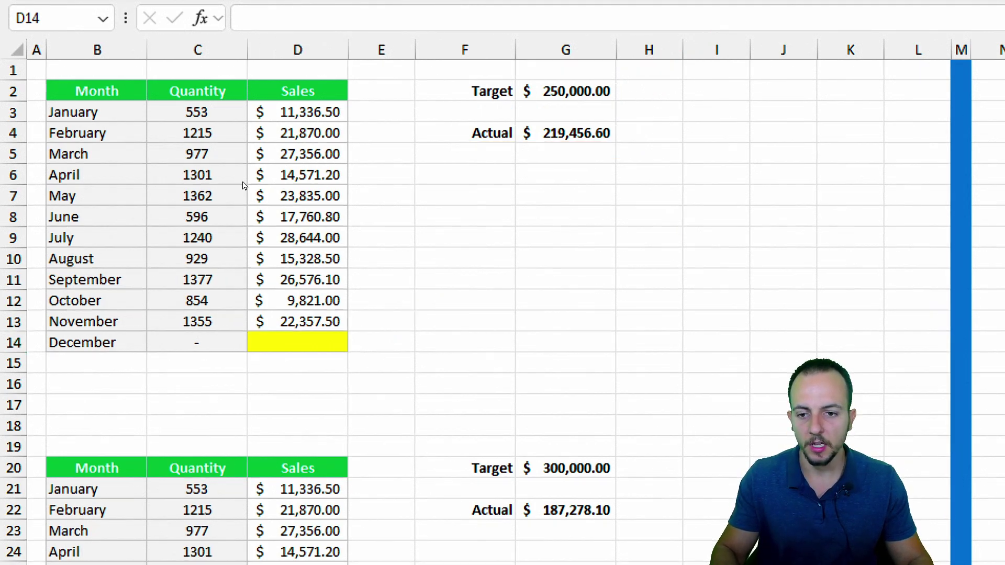
- Examine the second monthly sales table, temporarily marking its blank October, November and December sales cells and its target
{"action": "scroll", "coordinate": [386, 489], "scroll_direction": "down", "scroll_amount": 5}
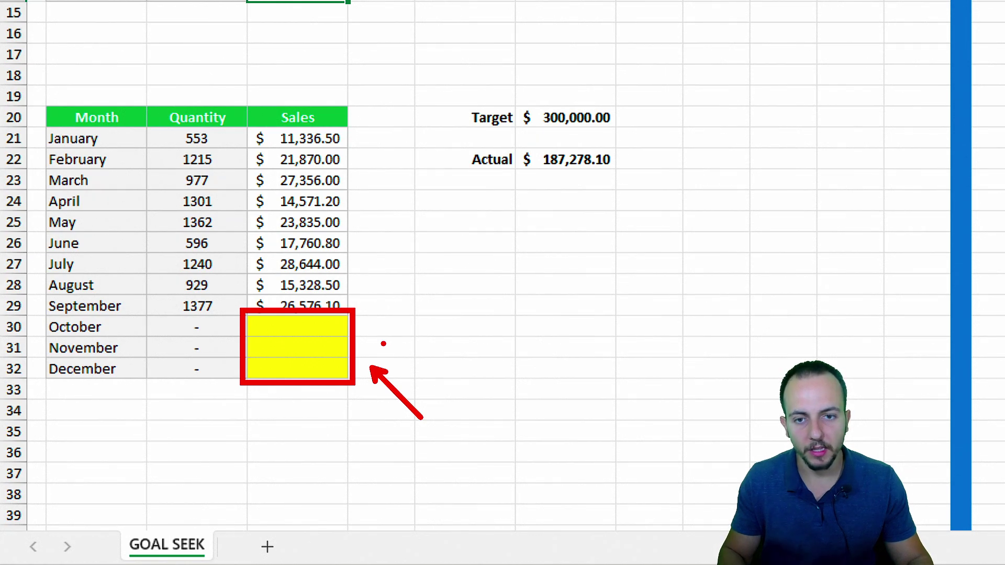
{"action": "left_click_drag", "start_coordinate": [384, 344], "coordinate": [412, 311]}
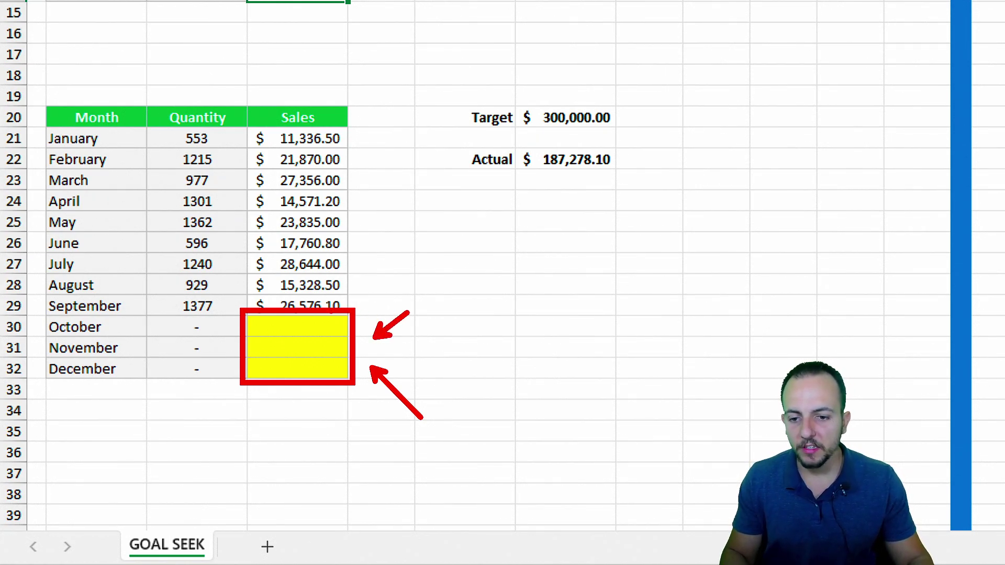
{"action": "mouse_move", "coordinate": [311, 304]}
{"action": "left_mouse_down"}
{"action": "mouse_move", "coordinate": [239, 355]}
{"action": "mouse_move", "coordinate": [362, 325]}
{"action": "mouse_move", "coordinate": [302, 302]}
{"action": "left_mouse_up"}
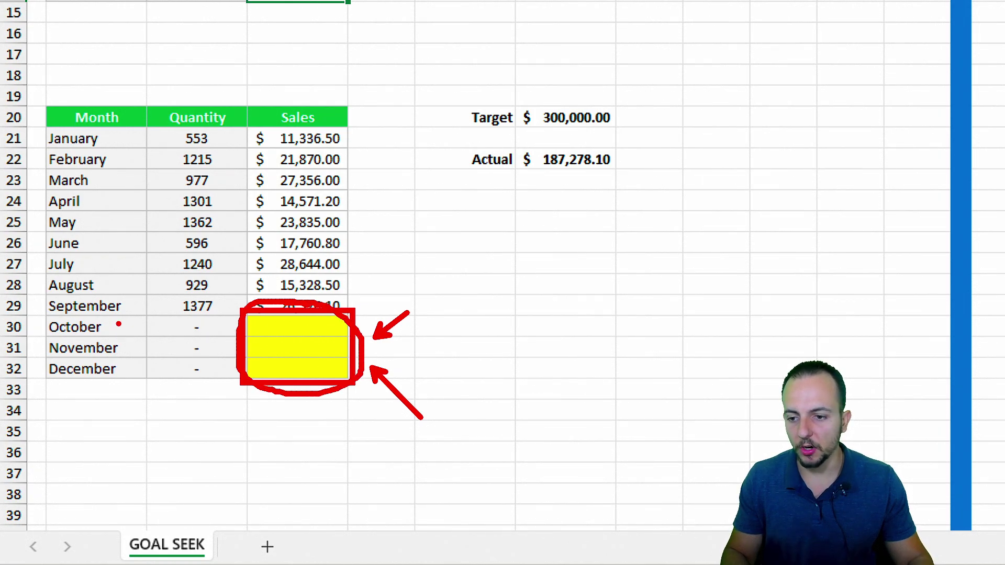
{"action": "left_click_drag", "start_coordinate": [119, 324], "coordinate": [164, 269]}
{"action": "left_click_drag", "start_coordinate": [134, 348], "coordinate": [202, 291]}
{"action": "left_click_drag", "start_coordinate": [130, 375], "coordinate": [169, 441]}
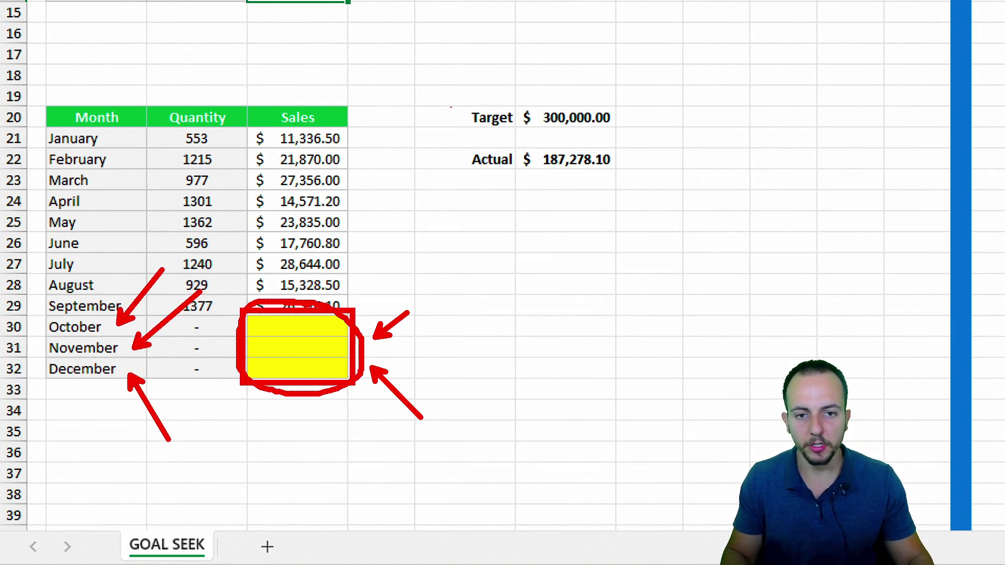
{"action": "mouse_move", "coordinate": [452, 107]}
{"action": "left_mouse_down"}
{"action": "mouse_move", "coordinate": [430, 133]}
{"action": "mouse_move", "coordinate": [431, 83]}
{"action": "left_mouse_up"}
{"action": "key", "text": "e"}
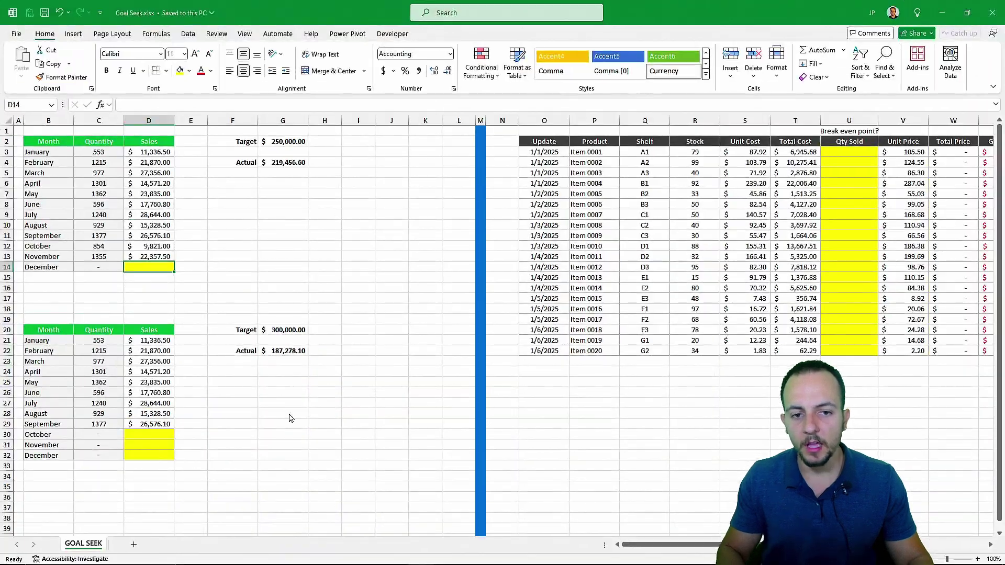
- Examine the product table's stock, unit cost, quantity sold, unit price, total price and gross profit columns
{"action": "scroll", "coordinate": [292, 418], "scroll_direction": "right", "scroll_amount": 5}
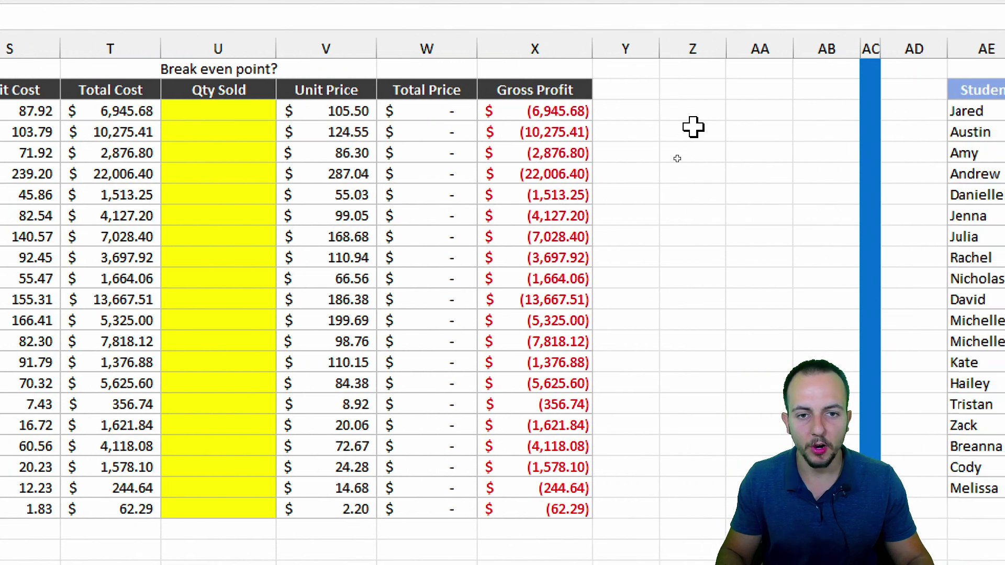
{"action": "left_click", "coordinate": [562, 110]}
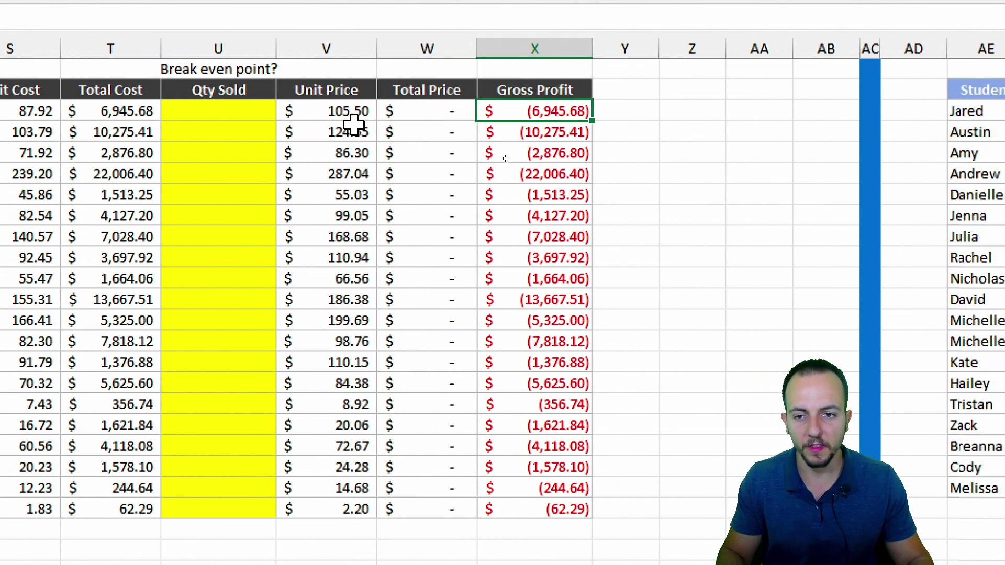
{"action": "left_click", "coordinate": [249, 115]}
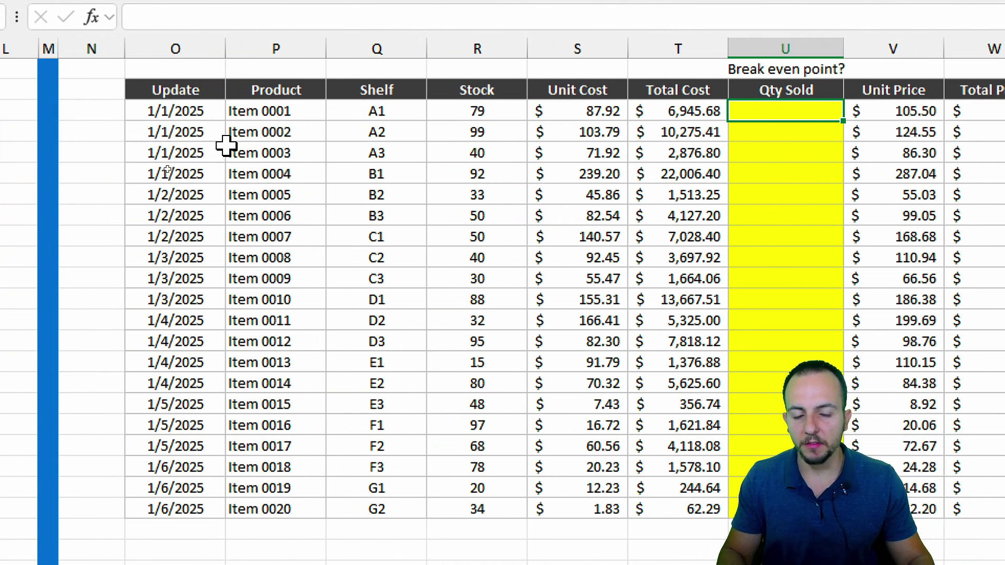
{"action": "left_click_drag", "start_coordinate": [290, 120], "coordinate": [285, 320]}
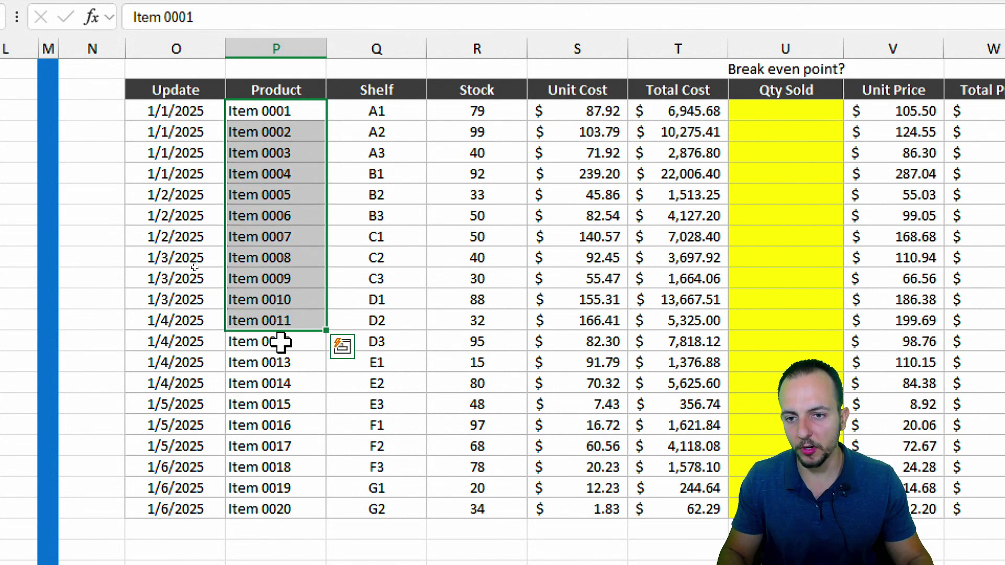
{"action": "left_click", "coordinate": [292, 129]}
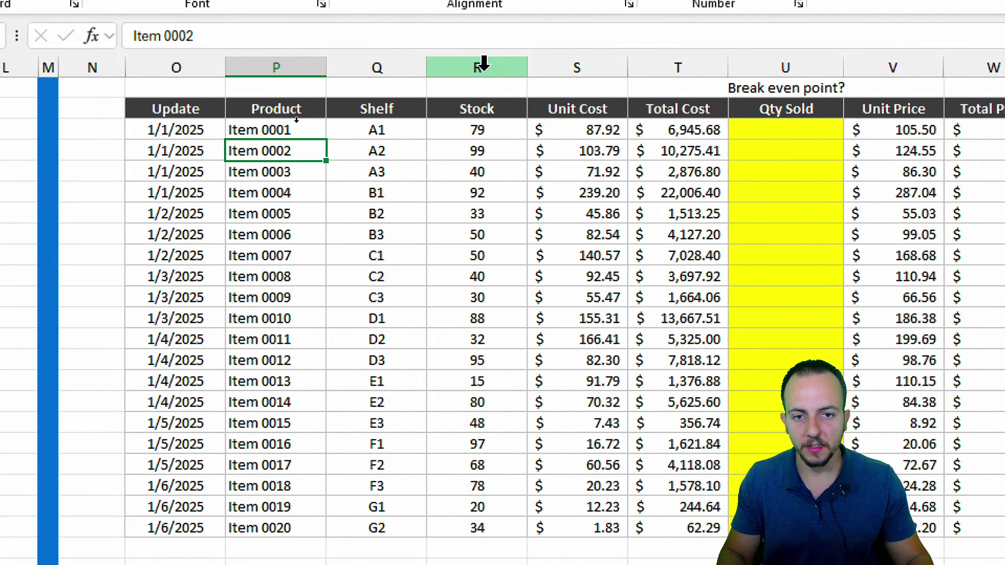
{"action": "left_click", "coordinate": [482, 62]}
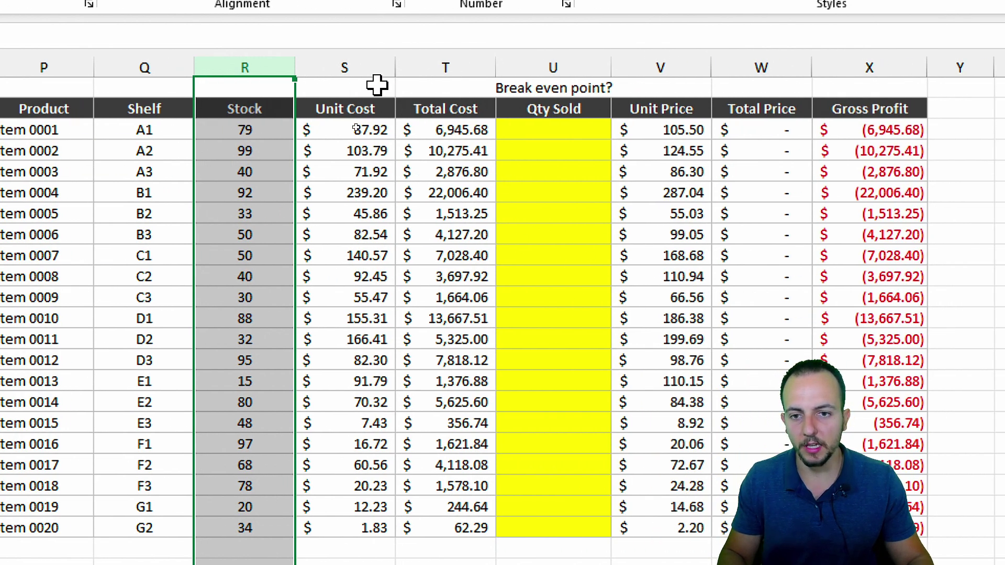
{"action": "left_click", "coordinate": [594, 68]}
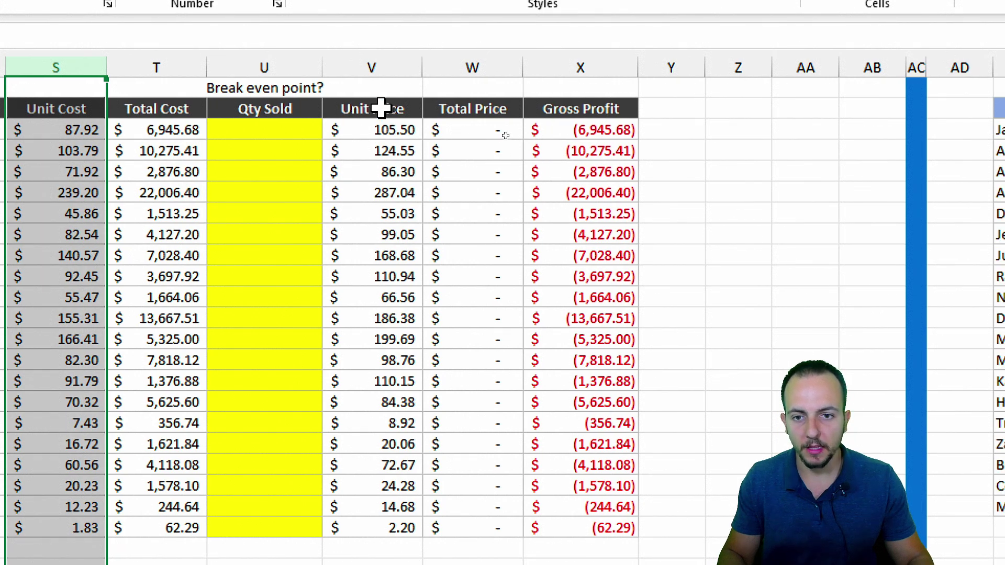
{"action": "left_click", "coordinate": [661, 68]}
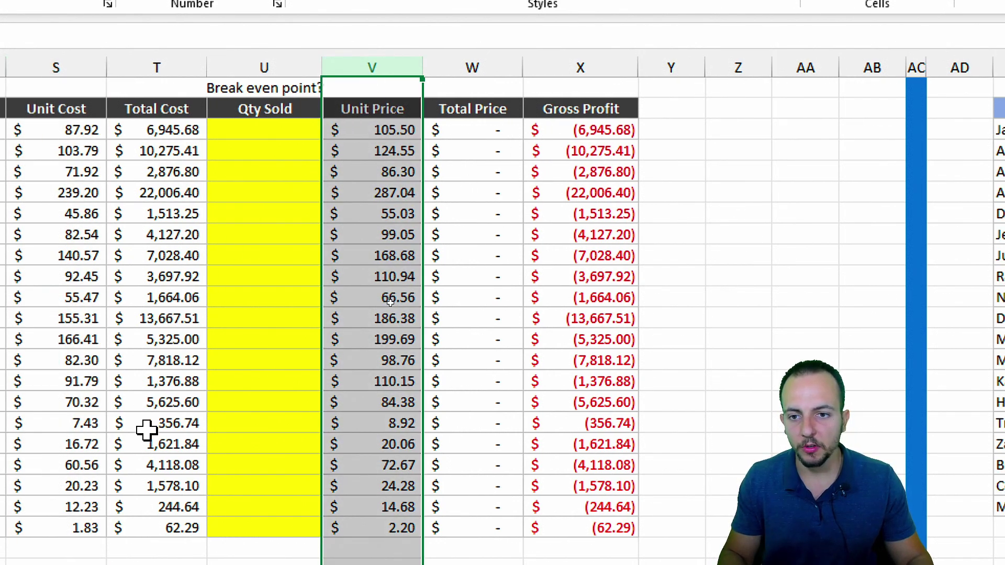
{"action": "left_click", "coordinate": [494, 133]}
{"action": "scroll", "coordinate": [556, 132], "scroll_direction": "left", "scroll_amount": 1}
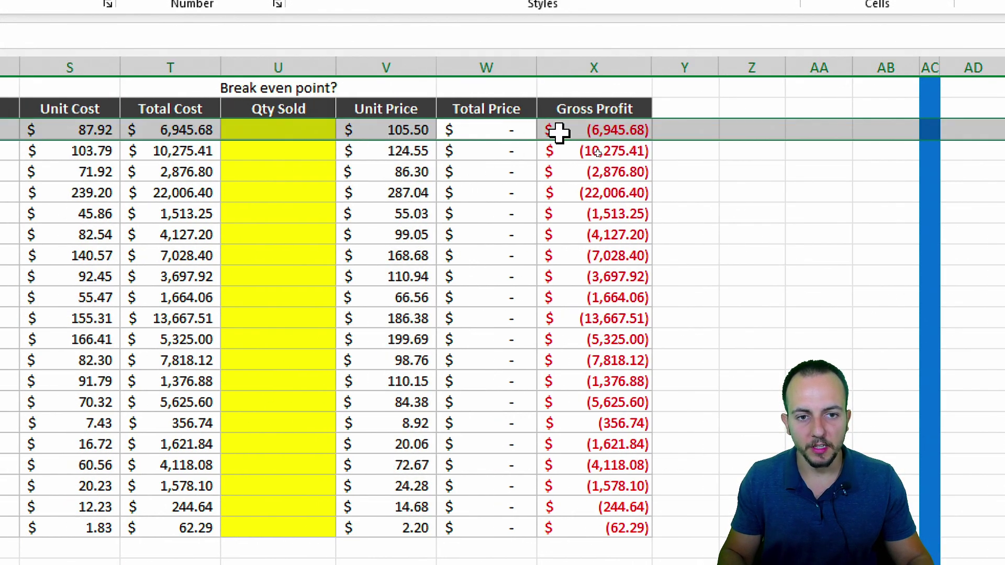
{"action": "left_click", "coordinate": [582, 131]}
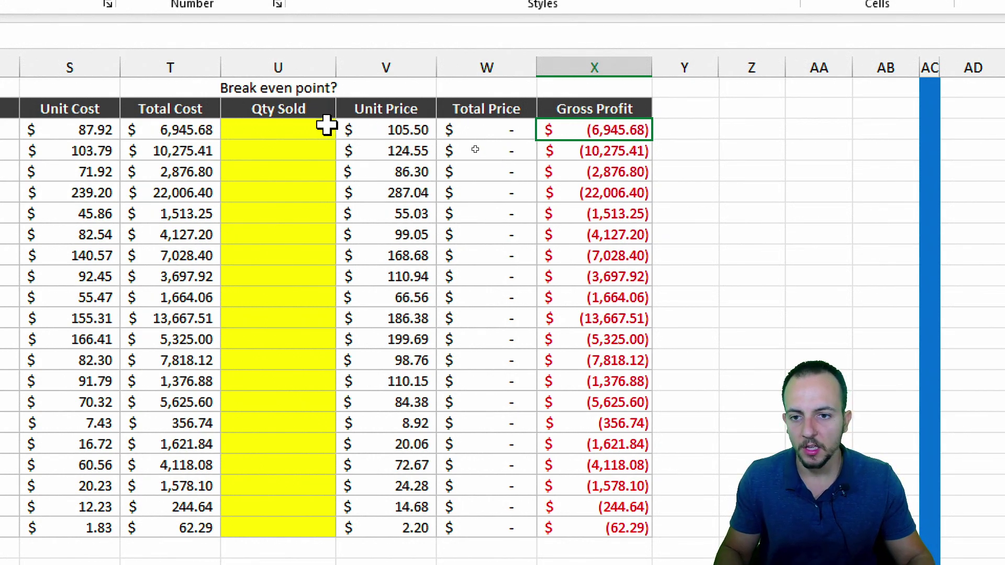
- Try 10, 55 and 100 in turn as the quantity sold for Item 0001 in cell U3
{"action": "left_click", "coordinate": [285, 130]}
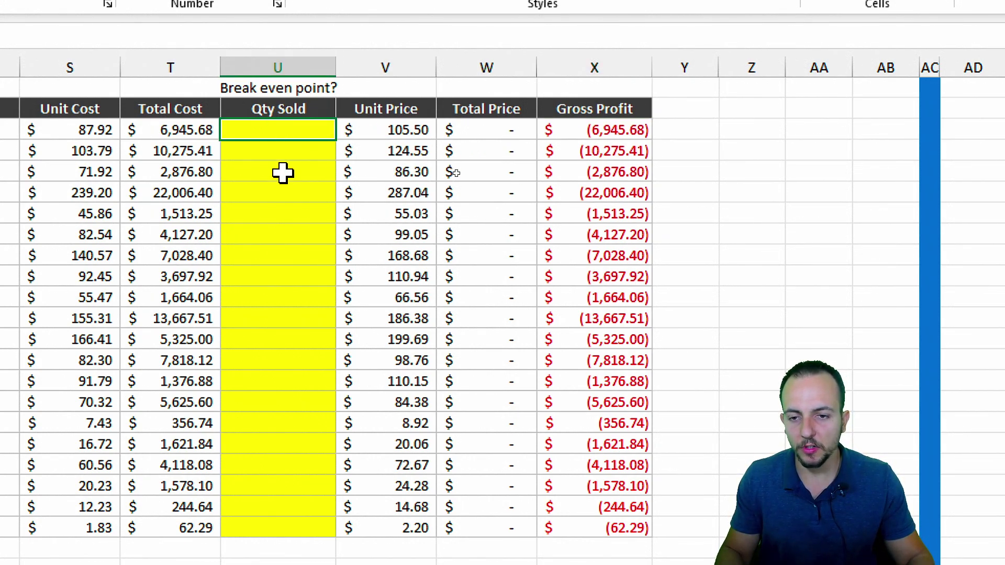
{"action": "type", "text": "10"}
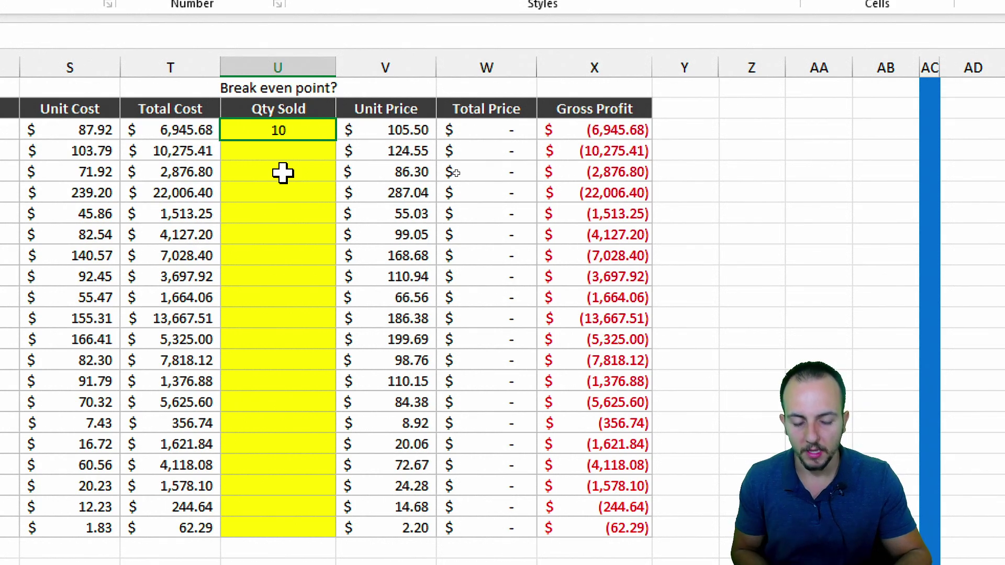
{"action": "key", "text": "Return"}
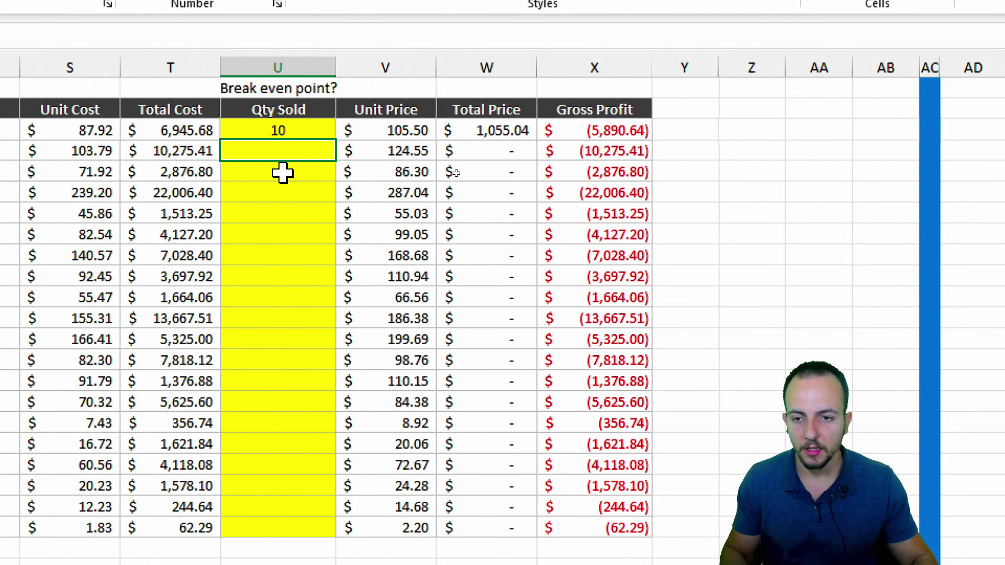
{"action": "left_click", "coordinate": [288, 126]}
{"action": "type", "text": "55"}
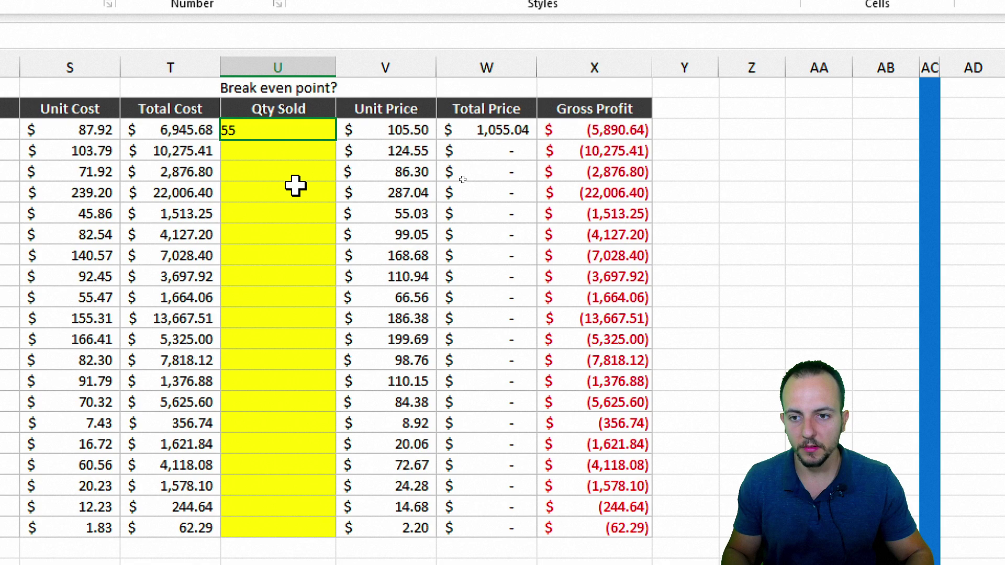
{"action": "key", "text": "Return"}
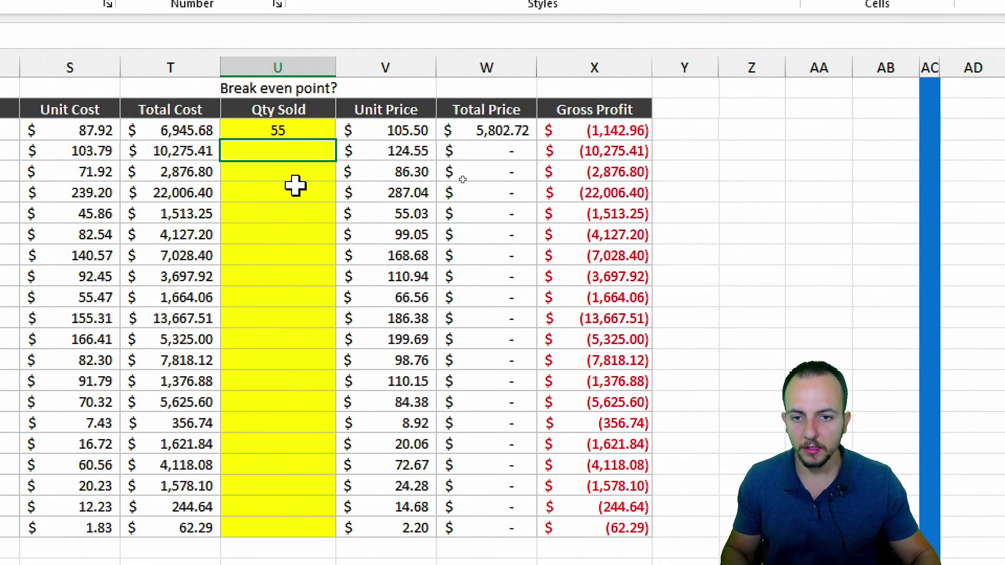
{"action": "left_click", "coordinate": [308, 134]}
{"action": "type", "text": "100"}
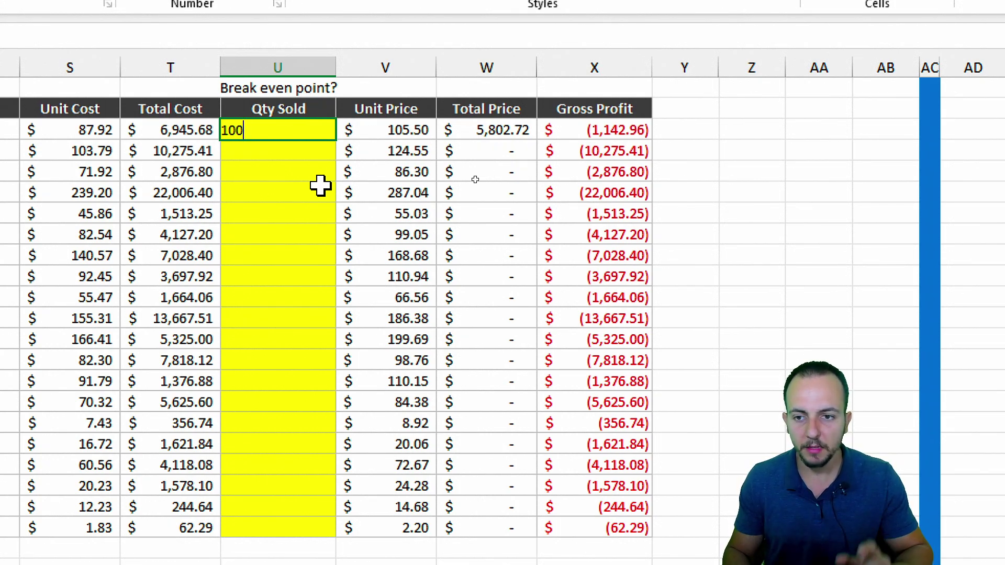
{"action": "key", "text": "Return"}
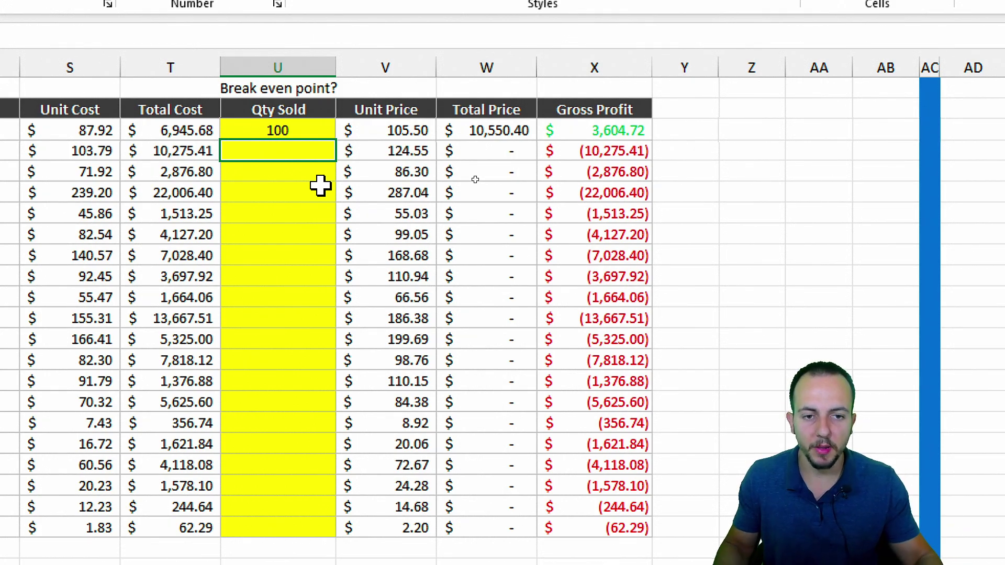
- Check Item 0001's gross profit and clear its trial quantity sold from cell U3
{"action": "left_click", "coordinate": [628, 130]}
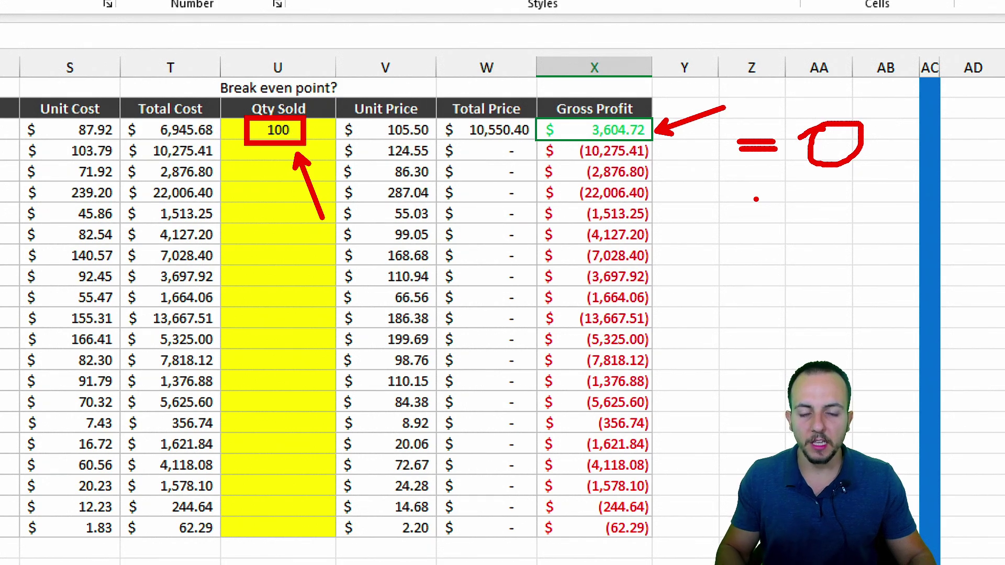
{"action": "left_click", "coordinate": [314, 133]}
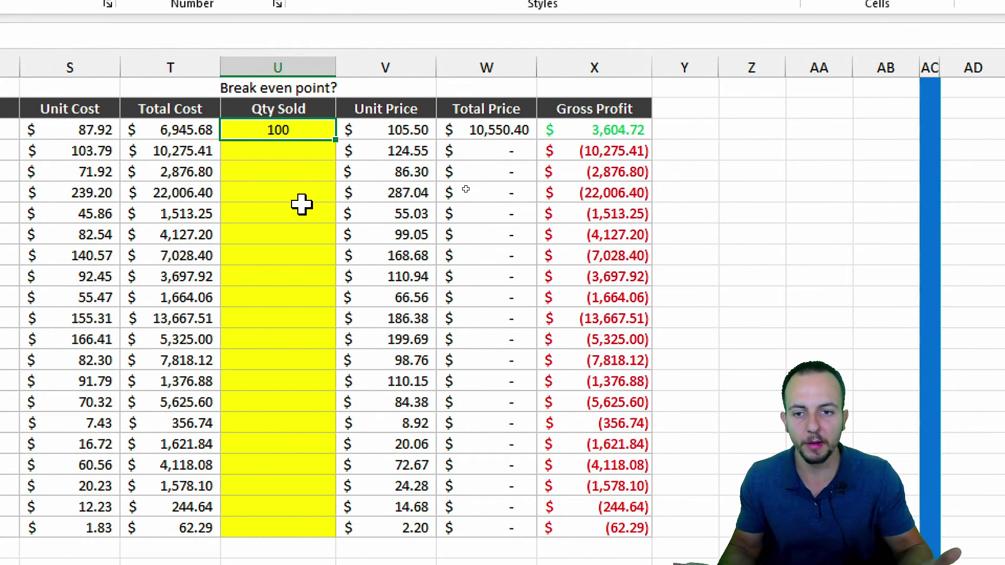
{"action": "key", "text": "Delete"}
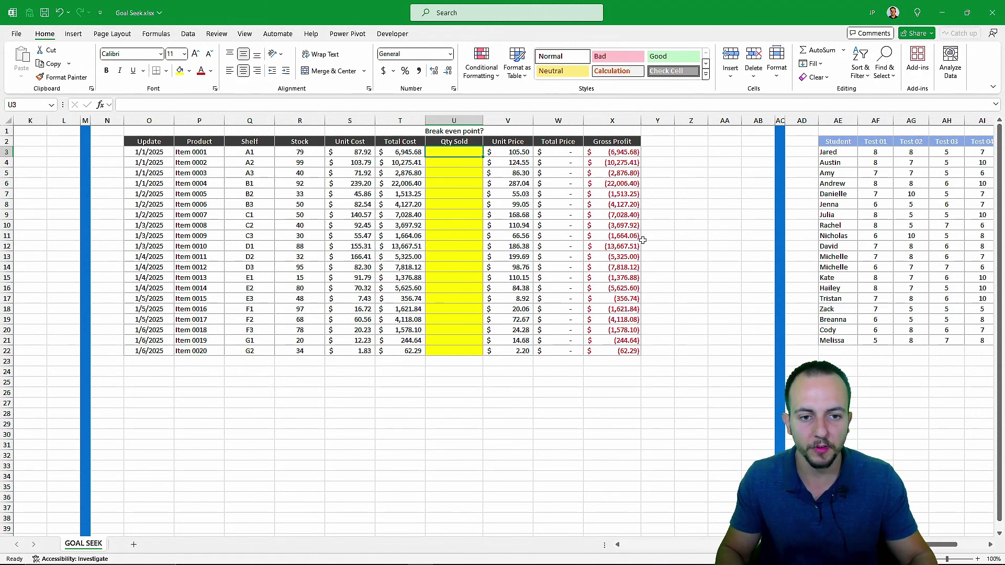
- Examine the student grades table, including the test score columns, the blank Test 05 column and the first student's average formula
{"action": "scroll", "coordinate": [643, 240], "scroll_direction": "right", "scroll_amount": 4}
{"action": "scroll", "coordinate": [588, 239], "scroll_direction": "right", "scroll_amount": 1}
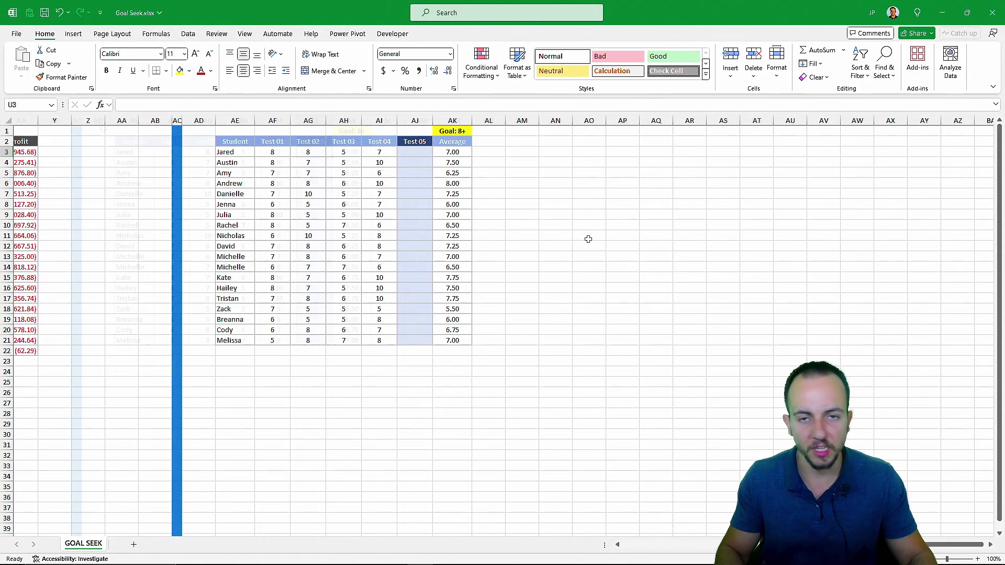
{"action": "left_click", "coordinate": [412, 151]}
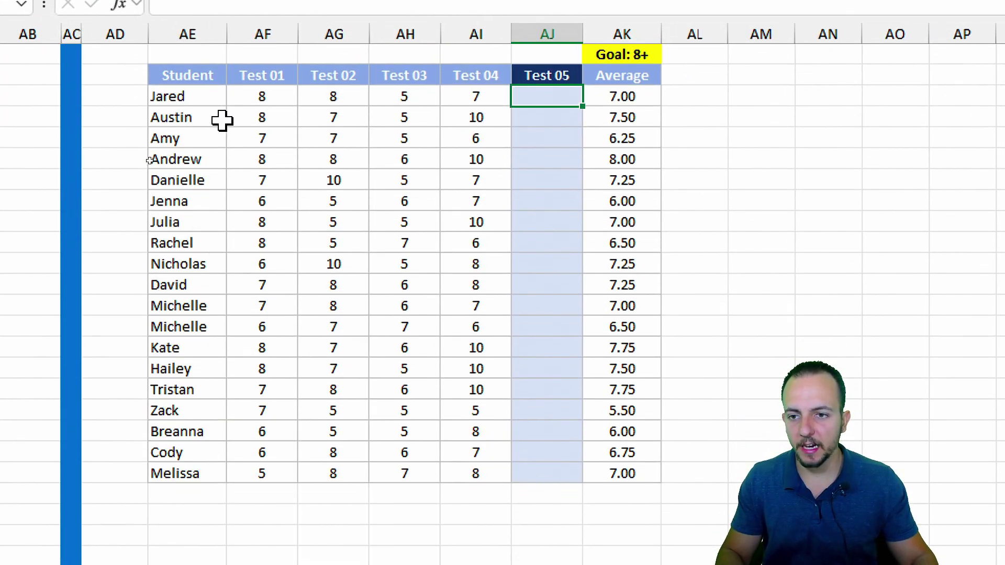
{"action": "left_click", "coordinate": [188, 67]}
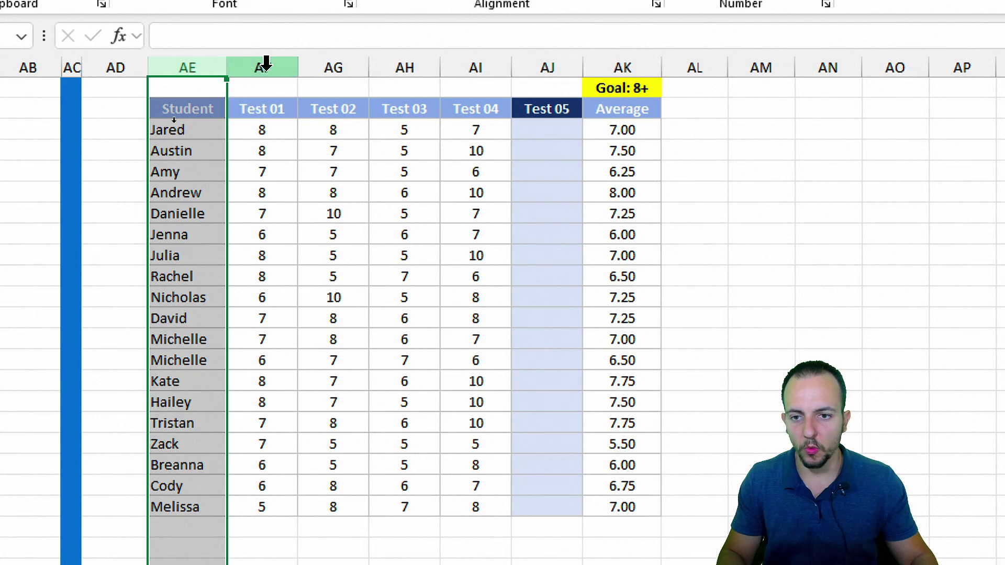
{"action": "left_click_drag", "start_coordinate": [263, 67], "coordinate": [549, 108]}
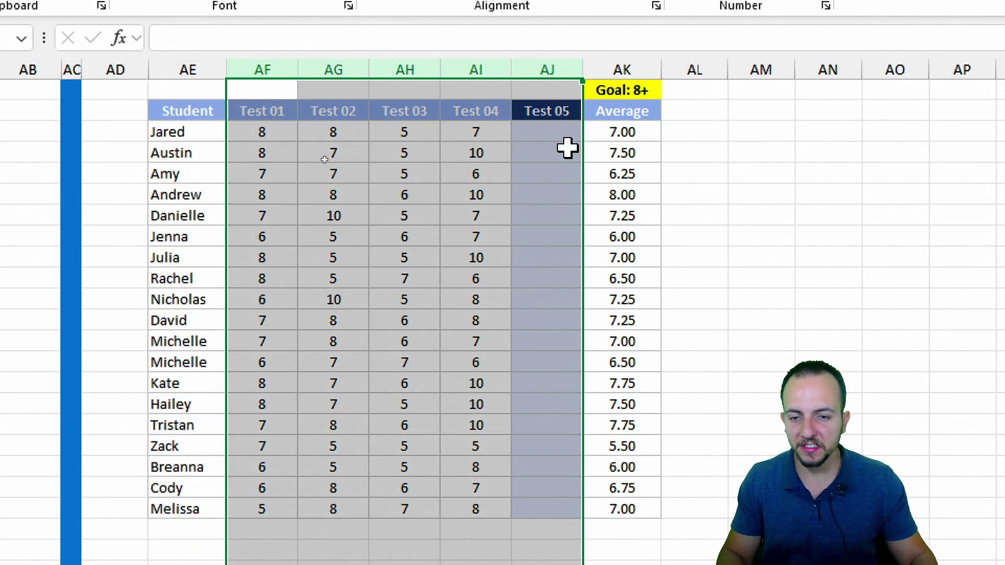
{"action": "left_click_drag", "start_coordinate": [404, 153], "coordinate": [414, 362]}
{"action": "key", "text": "shift+space"}
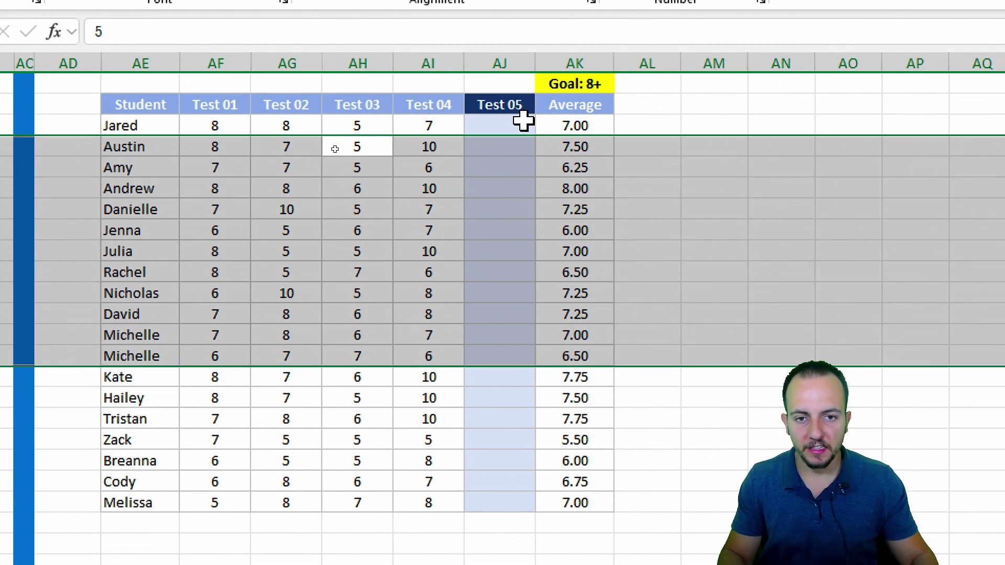
{"action": "left_click", "coordinate": [520, 111]}
{"action": "key", "text": "ctrl+space"}
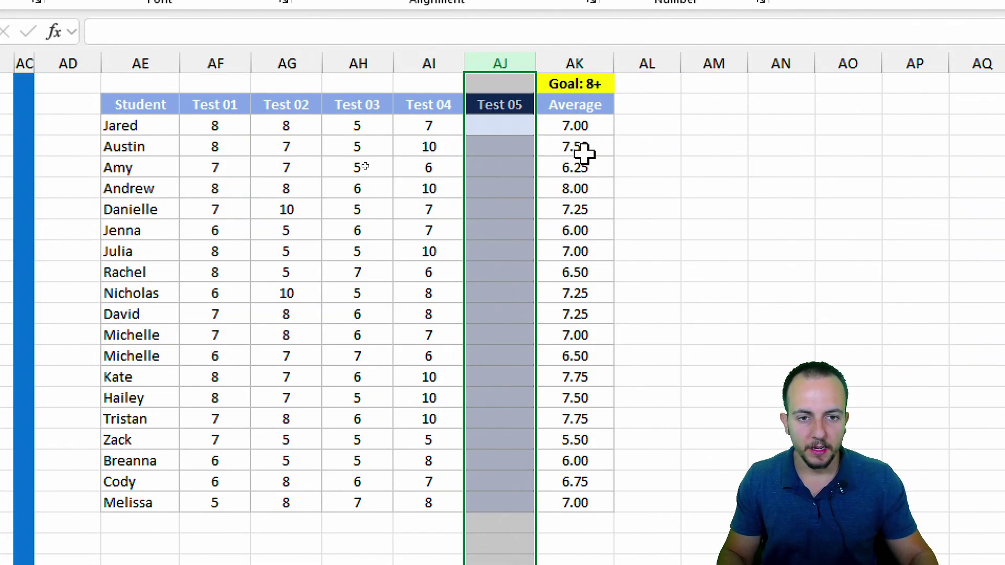
{"action": "left_click", "coordinate": [554, 130]}
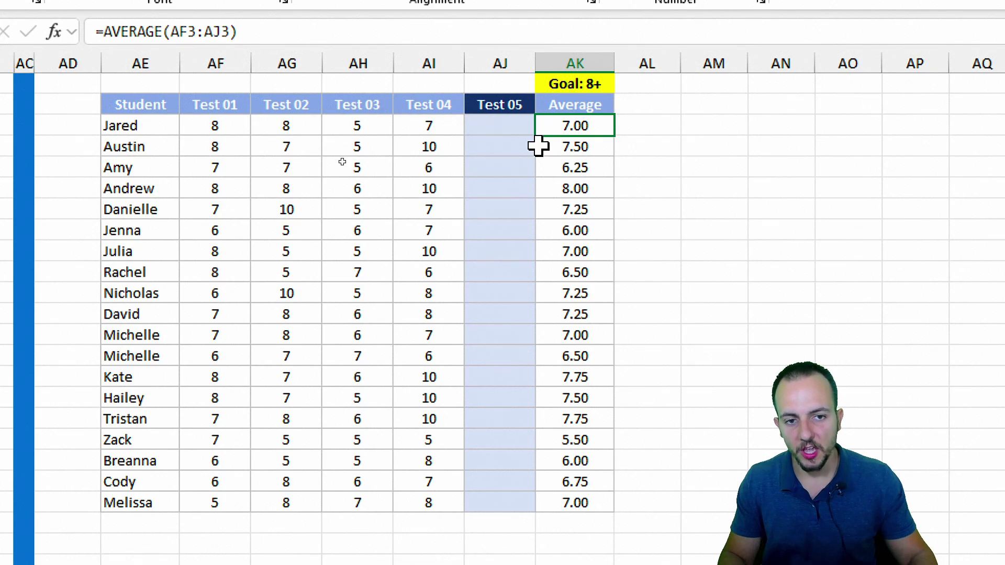
- Examine the student grades table's Average column, first student's average formula, blank Test 05 column and the Goal: 8+ label
{"action": "left_click_drag", "start_coordinate": [586, 105], "coordinate": [587, 338]}
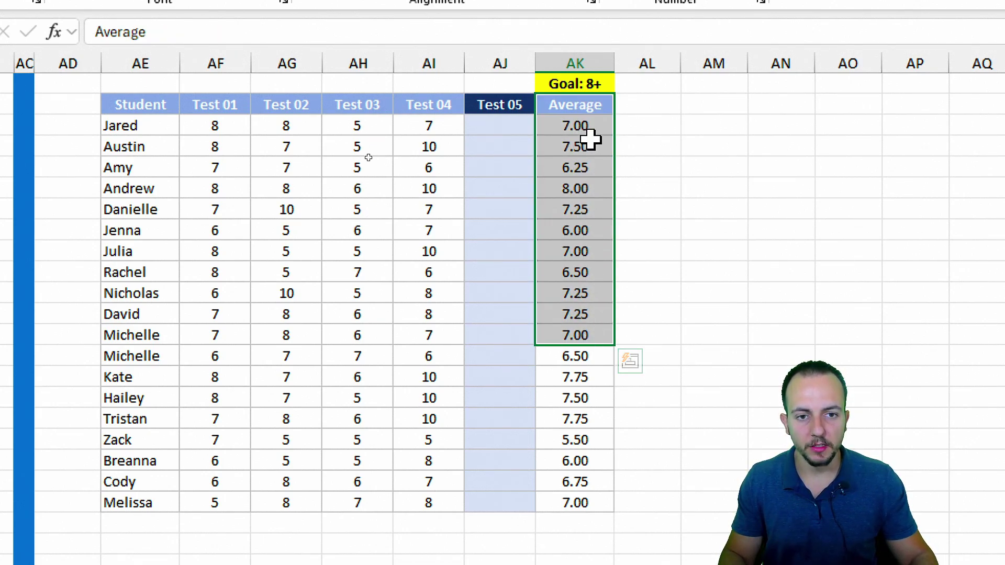
{"action": "left_click", "coordinate": [590, 130]}
{"action": "double_click", "coordinate": [590, 130]}
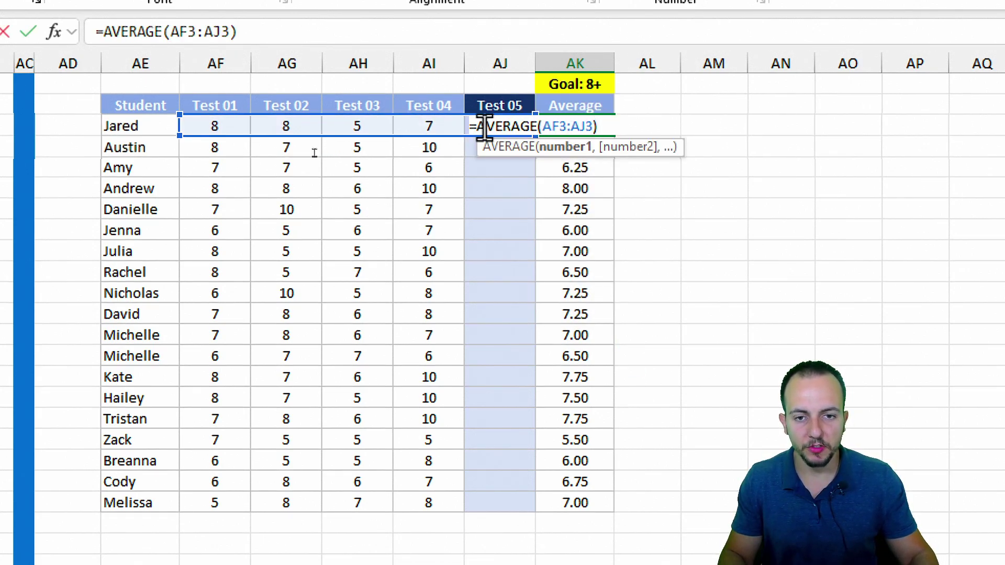
{"action": "key", "text": "Escape"}
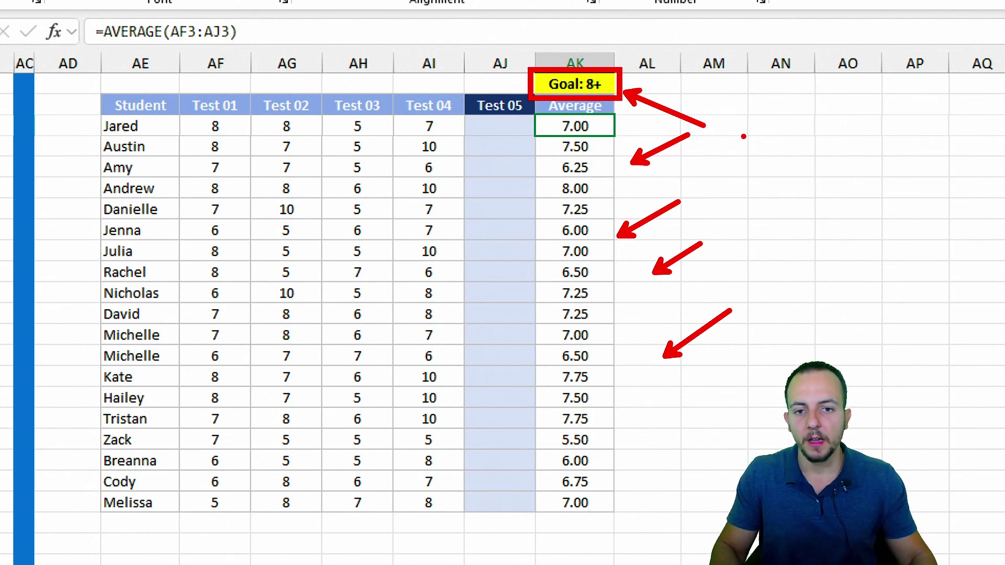
{"action": "mouse_move", "coordinate": [491, 128]}
{"action": "left_mouse_down"}
{"action": "mouse_move", "coordinate": [493, 441]}
{"action": "mouse_move", "coordinate": [511, 500]}
{"action": "left_mouse_up"}
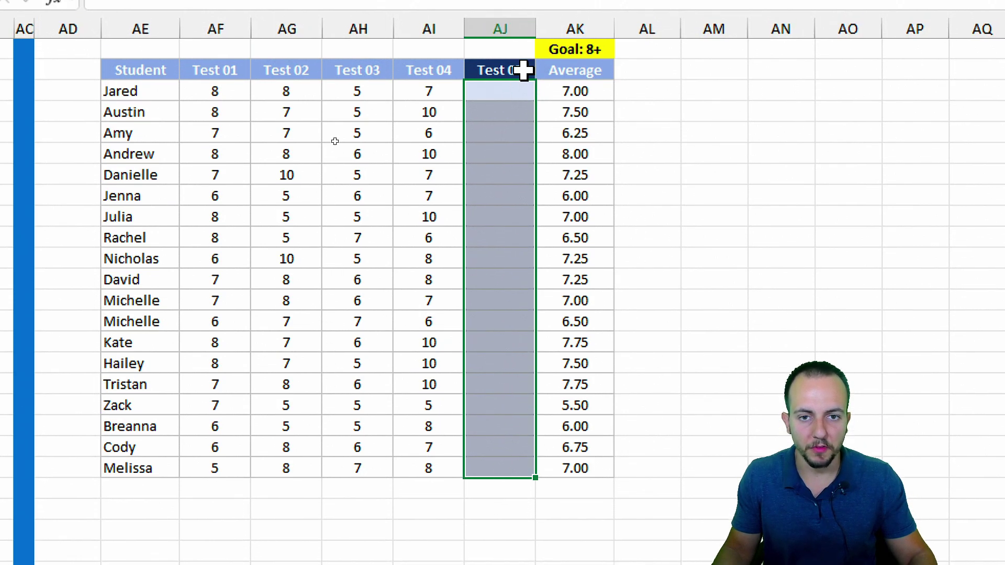
{"action": "left_click", "coordinate": [520, 90]}
{"action": "left_click_drag", "start_coordinate": [440, 91], "coordinate": [601, 93]}
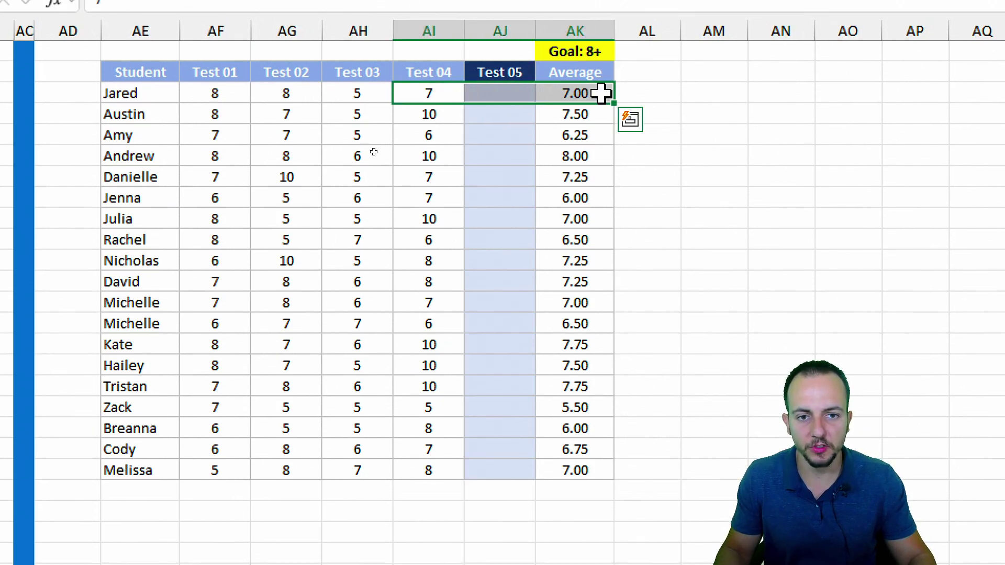
{"action": "left_click", "coordinate": [601, 93]}
{"action": "left_click", "coordinate": [588, 50]}
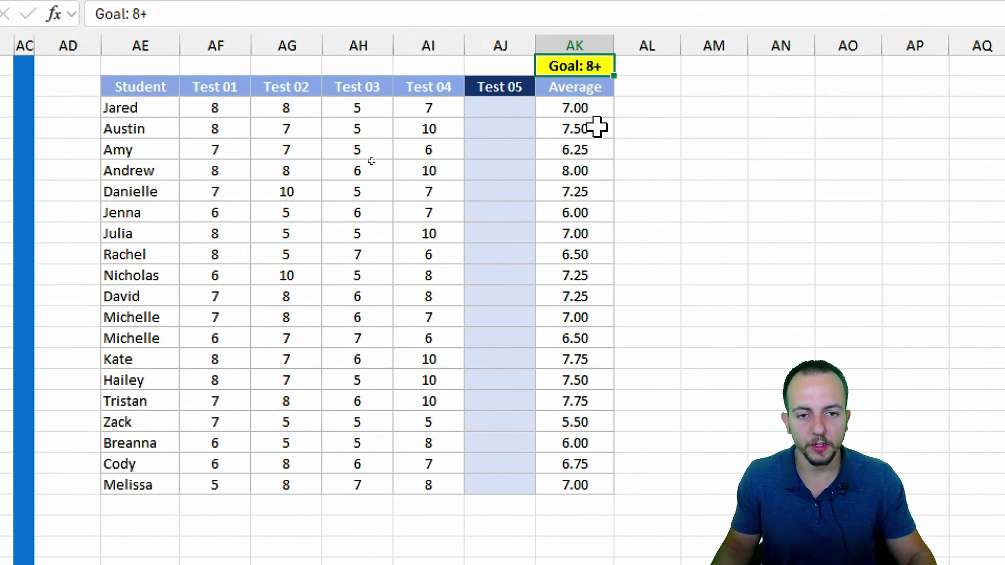
{"action": "left_click", "coordinate": [597, 127]}
{"action": "left_click", "coordinate": [588, 150]}
- Try a Test 05 score of 8 for the first student in cell AJ3, check the average and clear the score
{"action": "left_click", "coordinate": [532, 111]}
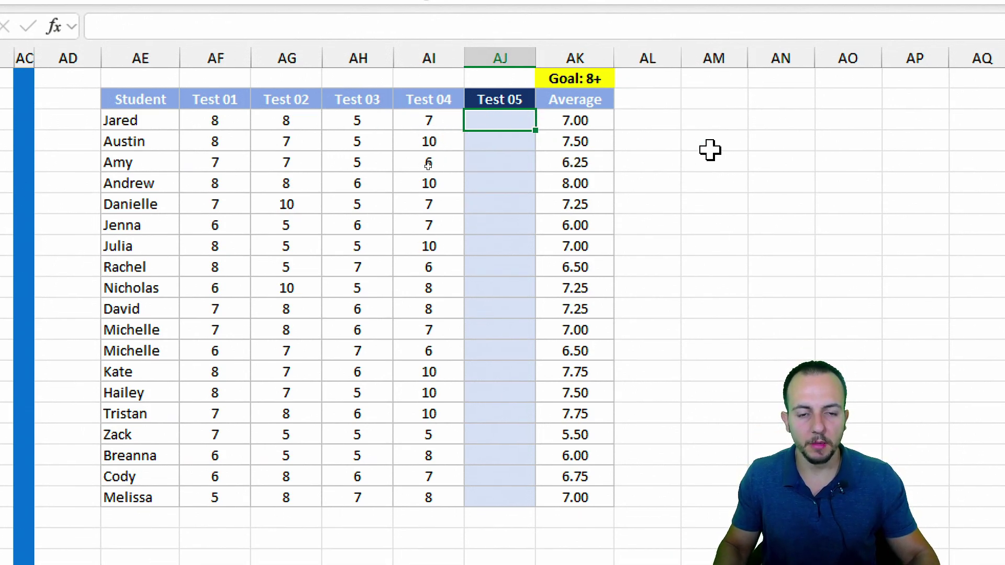
{"action": "type", "text": "8"}
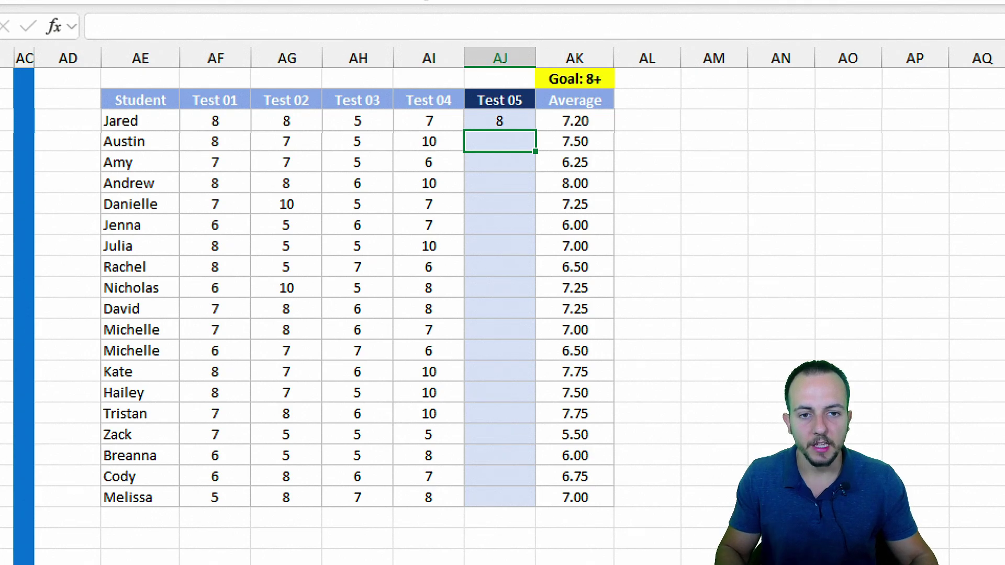
{"action": "mouse_move", "coordinate": [547, 107]}
{"action": "left_mouse_down"}
{"action": "mouse_move", "coordinate": [603, 133]}
{"action": "mouse_move", "coordinate": [626, 162]}
{"action": "left_mouse_up"}
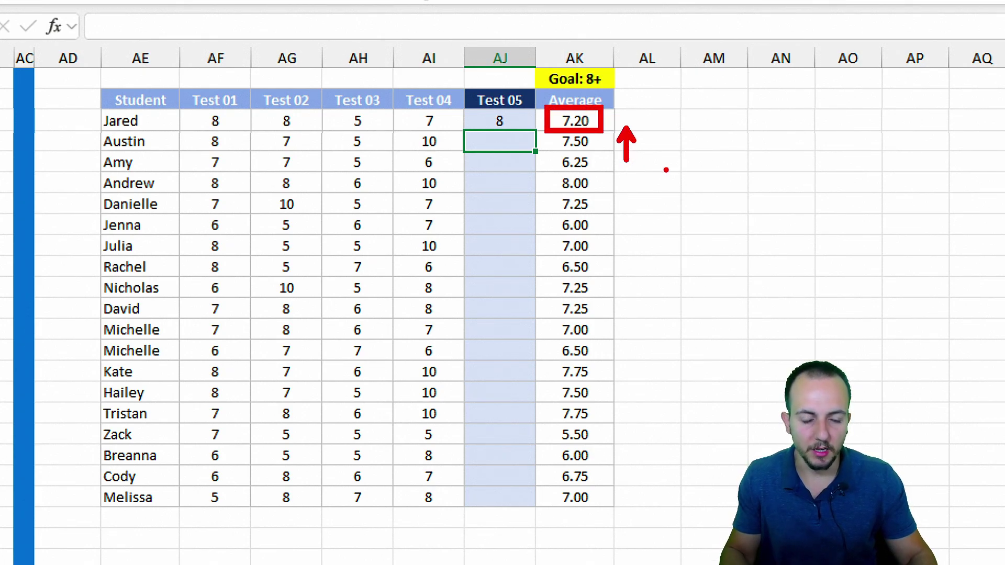
{"action": "mouse_move", "coordinate": [619, 124]}
{"action": "left_mouse_down"}
{"action": "mouse_move", "coordinate": [616, 72]}
{"action": "mouse_move", "coordinate": [640, 58]}
{"action": "left_mouse_up"}
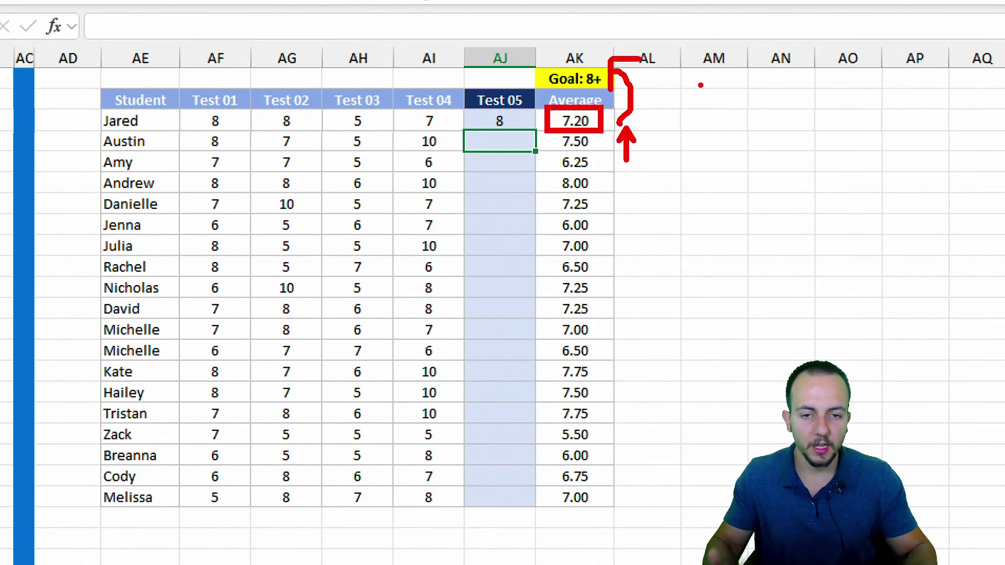
{"action": "key", "text": "Escape"}
{"action": "key", "text": "Up"}
{"action": "key", "text": "Delete"}
{"action": "key", "text": "Down"}
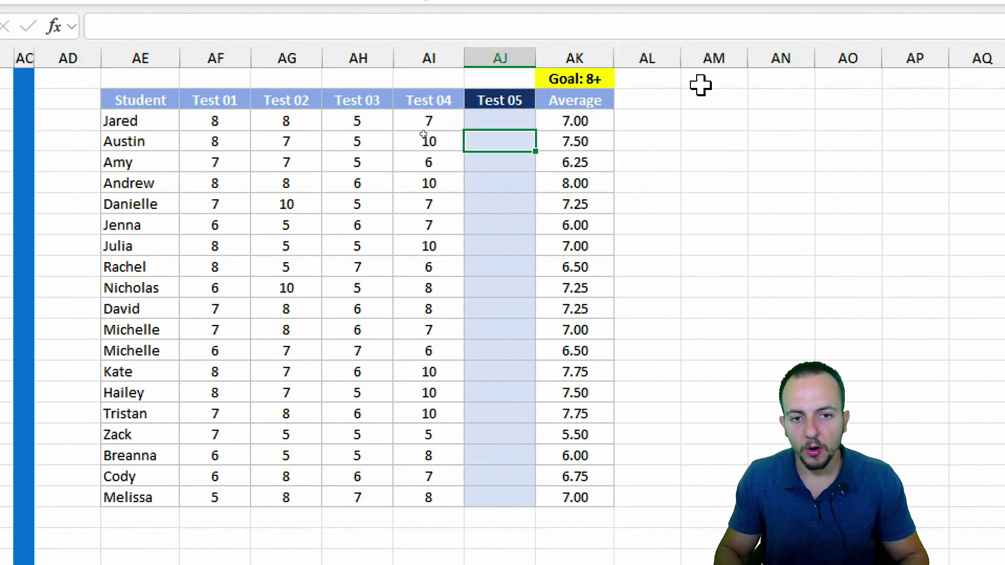
{"action": "key", "text": "Down"}
{"action": "key", "text": "Down"}
{"action": "key", "text": "Down"}
{"action": "key", "text": "Down"}
{"action": "key", "text": "Down"}
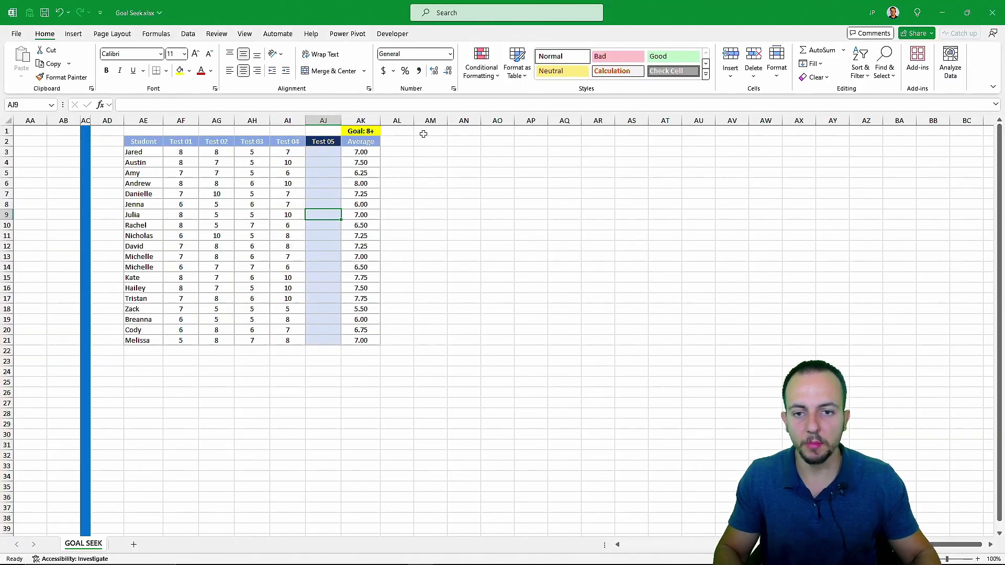
{"action": "left_click", "coordinate": [5, 200]}
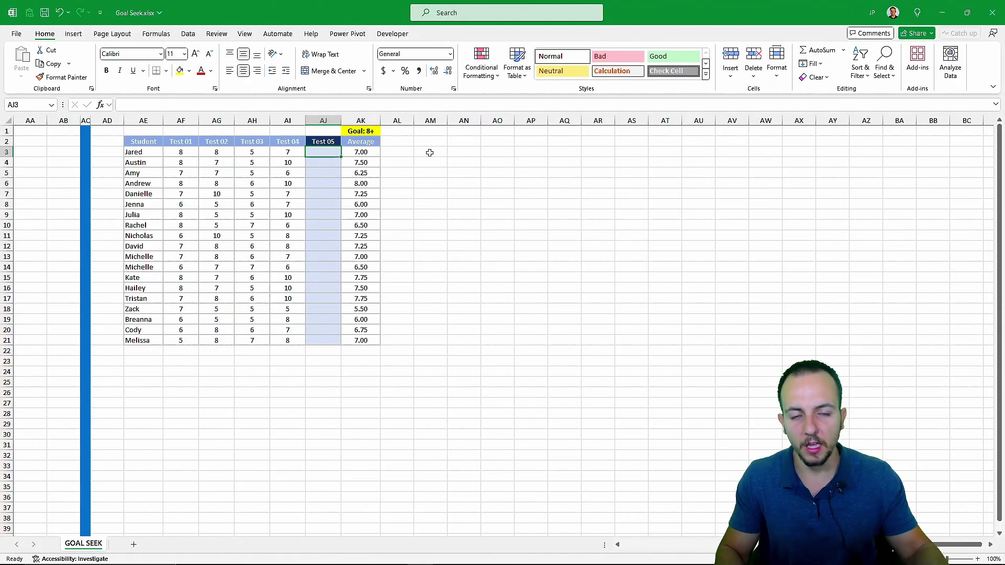
- Examine the first monthly sales table's months, quantities, sales and blank December cell, along with its target and actual amounts
{"action": "scroll", "coordinate": [419, 220], "scroll_direction": "left", "scroll_amount": 10}
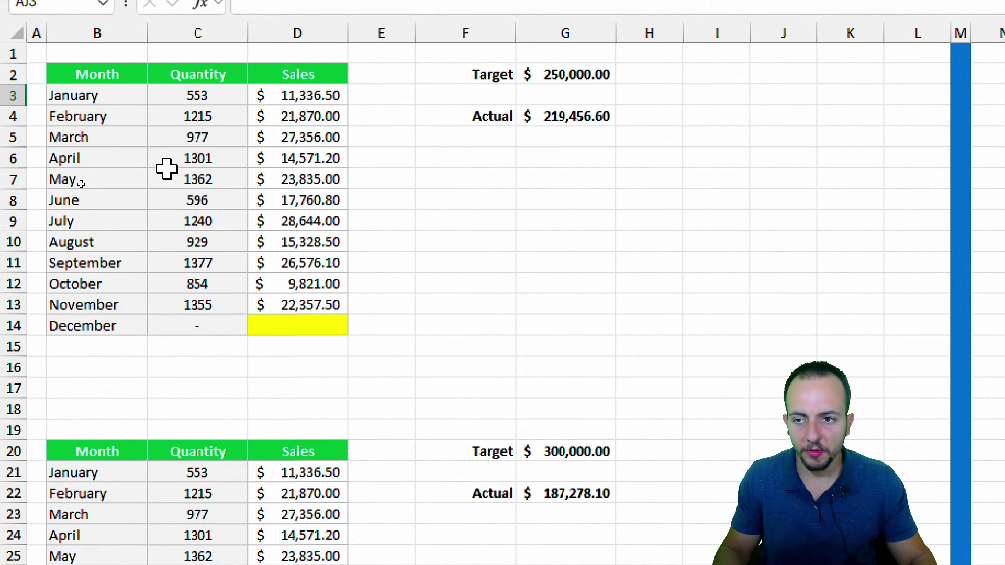
{"action": "left_click_drag", "start_coordinate": [114, 76], "coordinate": [293, 348]}
{"action": "left_click_drag", "start_coordinate": [139, 97], "coordinate": [117, 267]}
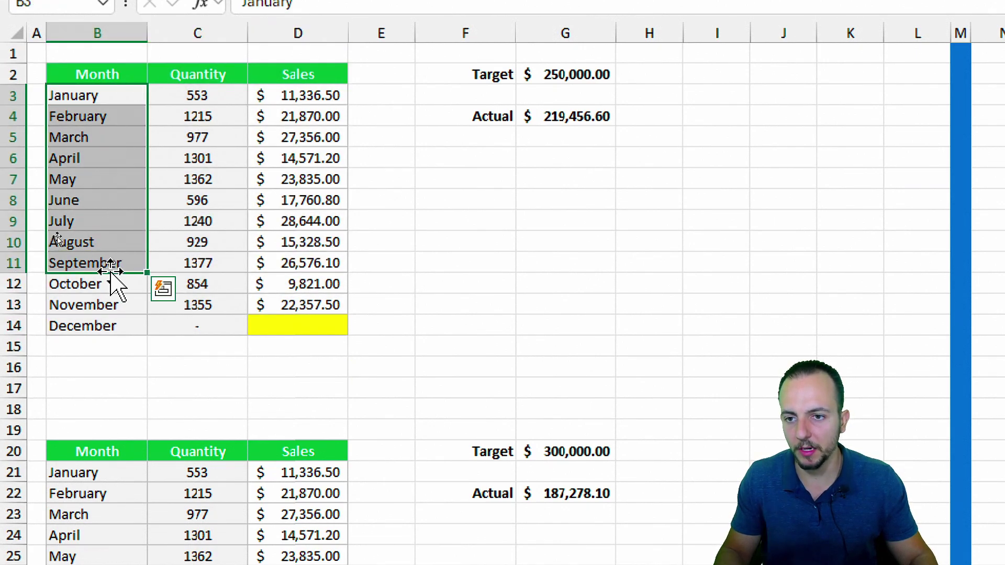
{"action": "left_click_drag", "start_coordinate": [209, 100], "coordinate": [206, 267]}
{"action": "left_click_drag", "start_coordinate": [321, 85], "coordinate": [299, 335]}
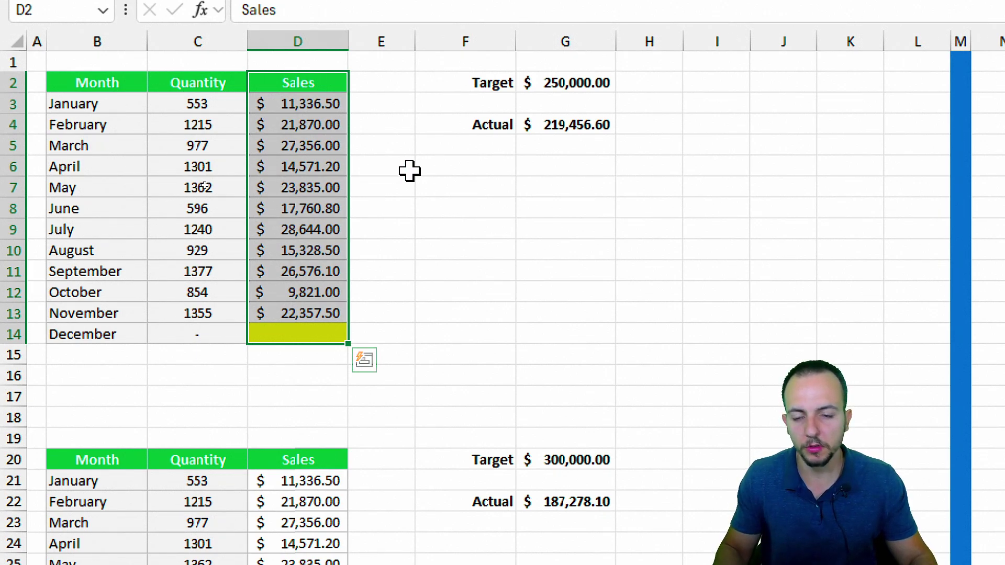
{"action": "left_click", "coordinate": [323, 328]}
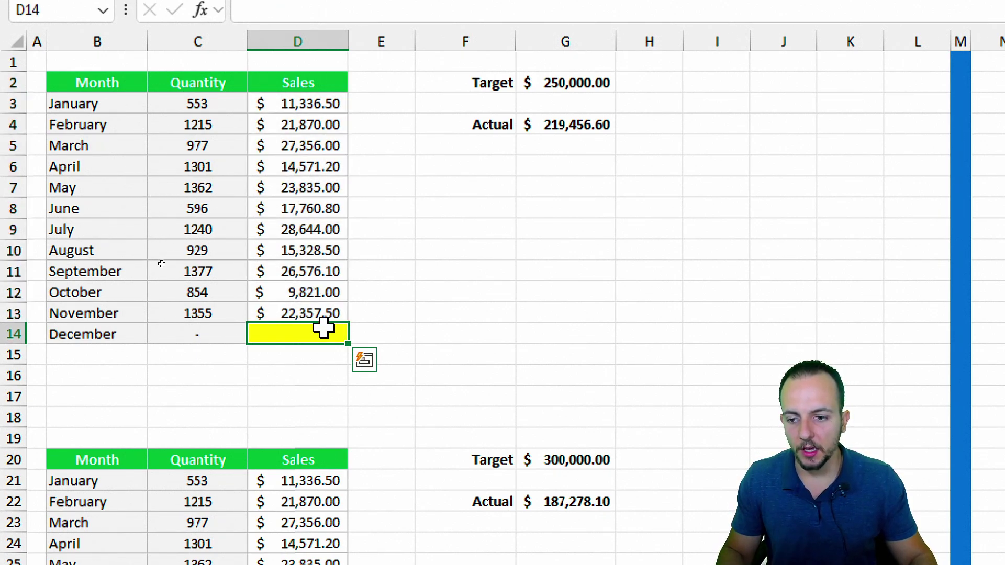
{"action": "left_click_drag", "start_coordinate": [457, 70], "coordinate": [626, 96]}
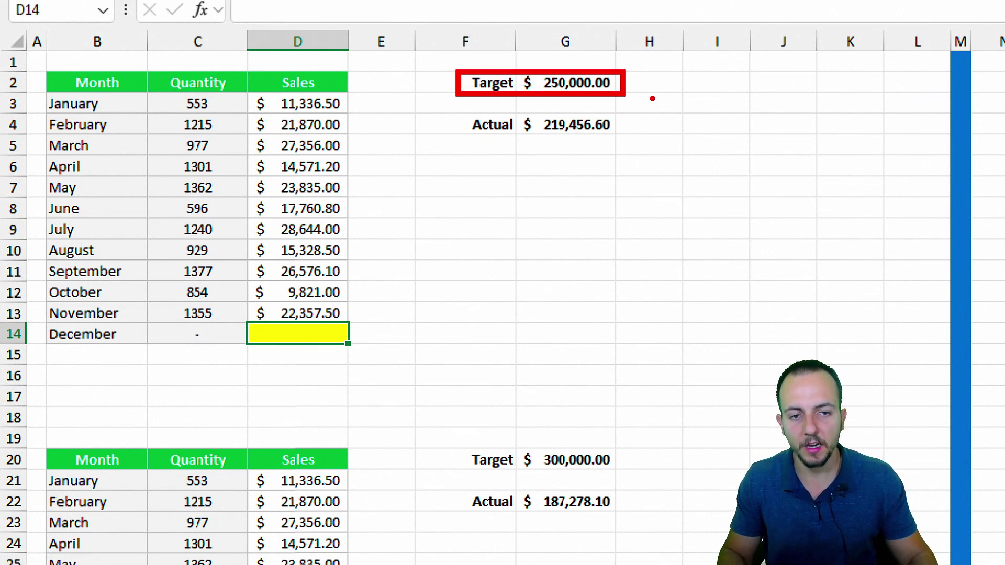
{"action": "key", "text": "e"}
{"action": "mouse_move", "coordinate": [458, 111]}
{"action": "left_mouse_down"}
{"action": "mouse_move", "coordinate": [630, 140]}
{"action": "mouse_move", "coordinate": [659, 200]}
{"action": "left_mouse_up"}
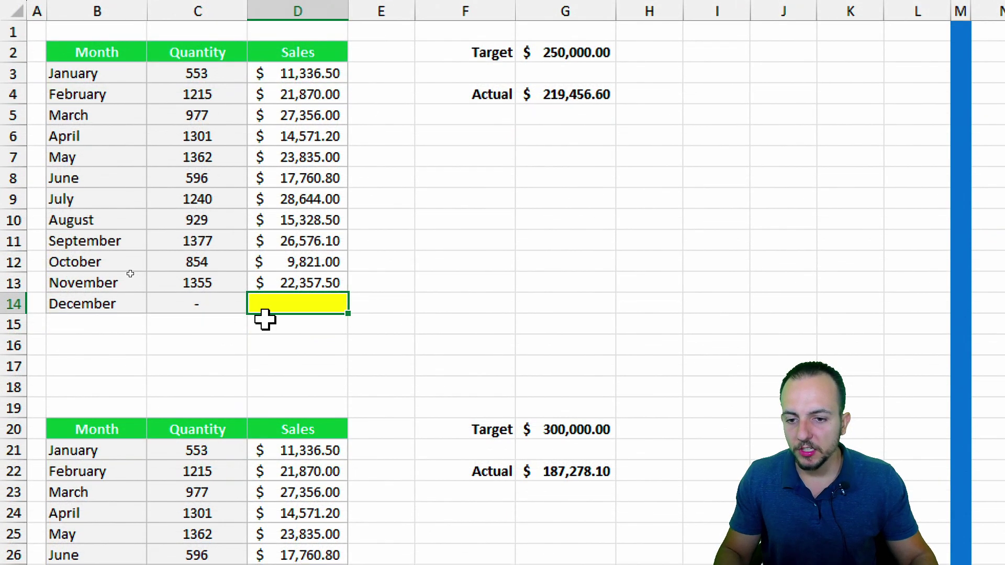
{"action": "left_click_drag", "start_coordinate": [124, 337], "coordinate": [277, 336]}
- Try 1500 as the December sales in cell D14 of the first table and undo the entry
{"action": "left_click", "coordinate": [277, 304]}
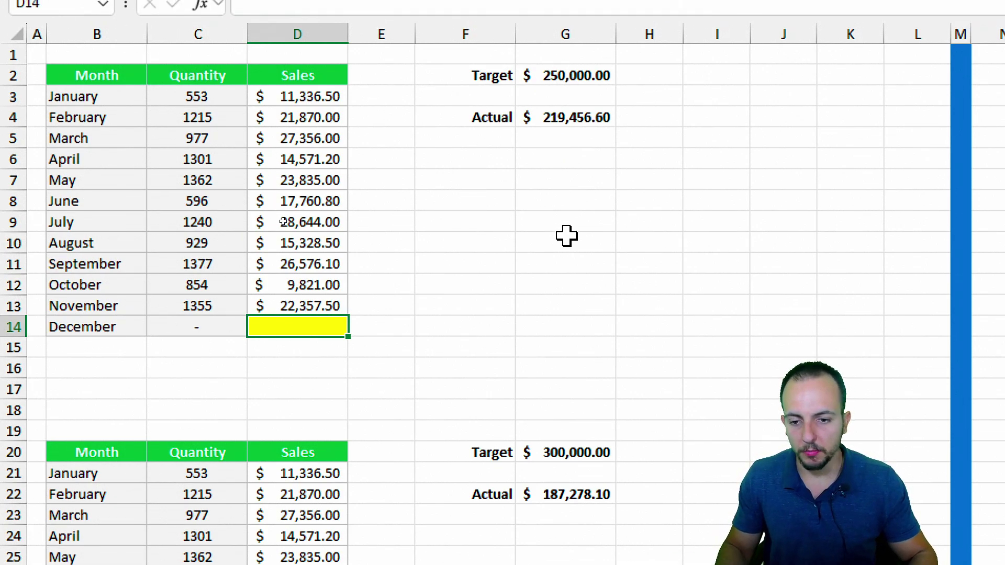
{"action": "type", "text": "1500"}
{"action": "key", "text": "Return"}
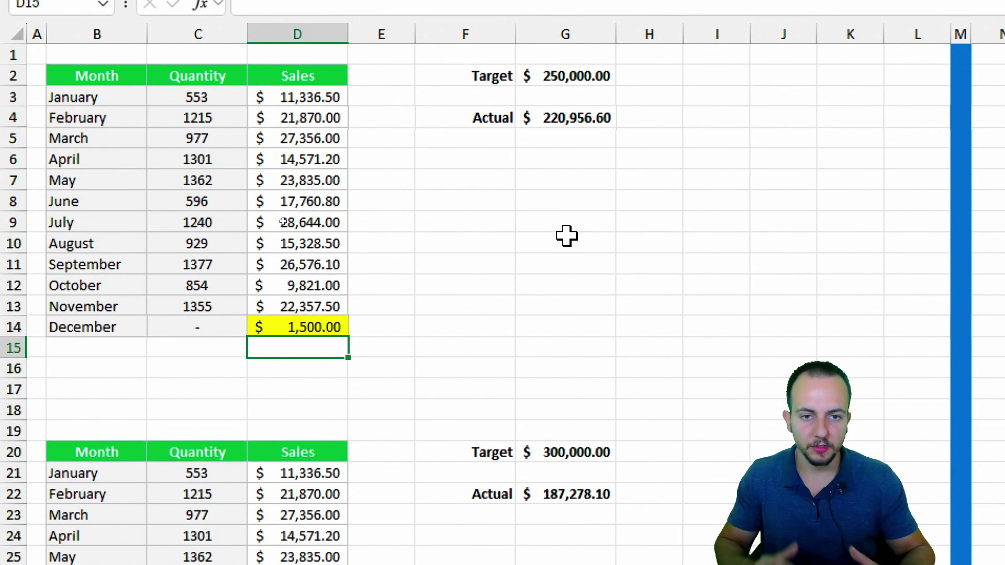
{"action": "key", "text": "ctrl+z"}
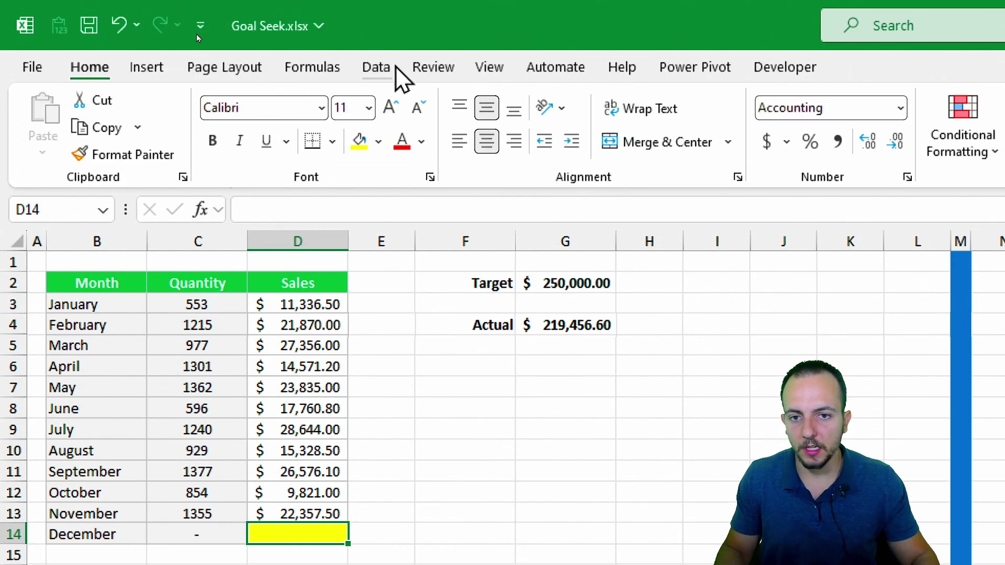
- Start a Goal Seek what-if analysis with the actual sales total in G4 as the set cell and 250000 as its value
{"action": "left_click", "coordinate": [394, 68]}
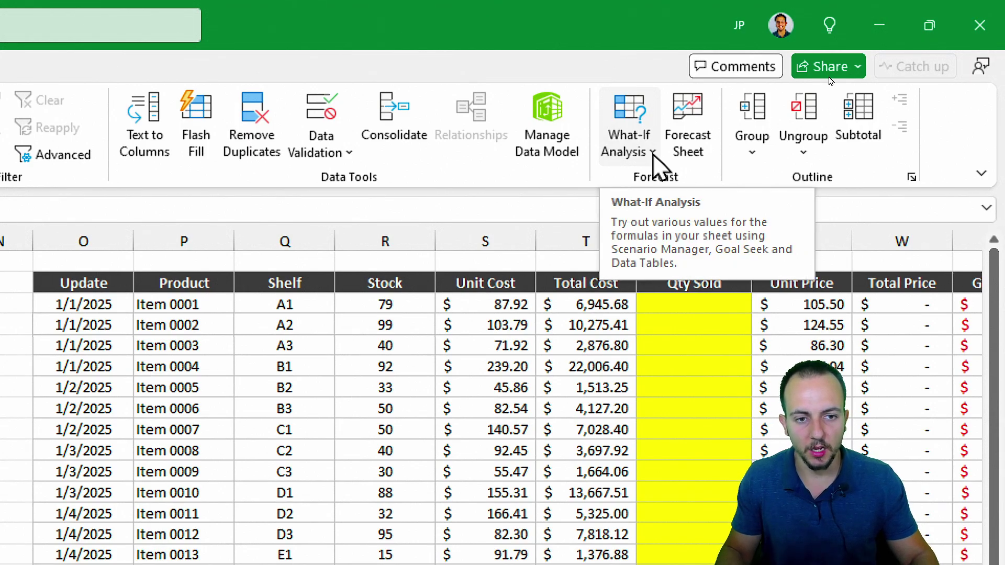
{"action": "left_click", "coordinate": [656, 158]}
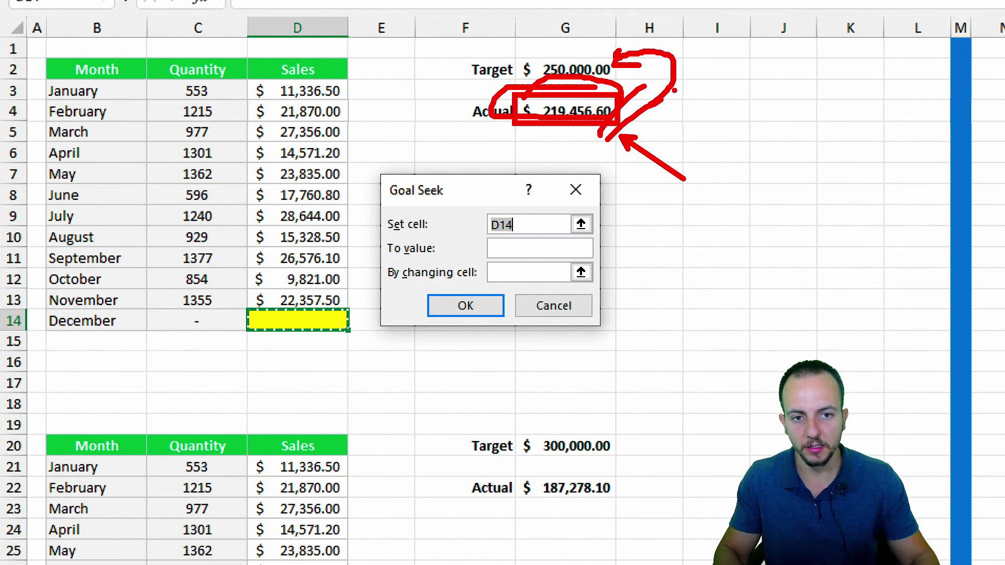
{"action": "double_click", "coordinate": [545, 224]}
{"action": "left_click", "coordinate": [546, 111]}
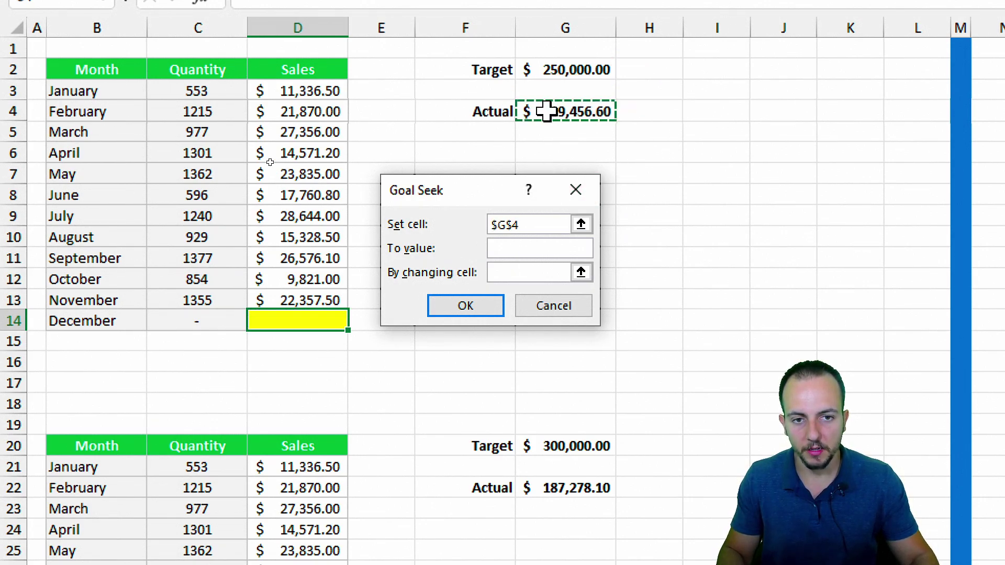
{"action": "double_click", "coordinate": [530, 224]}
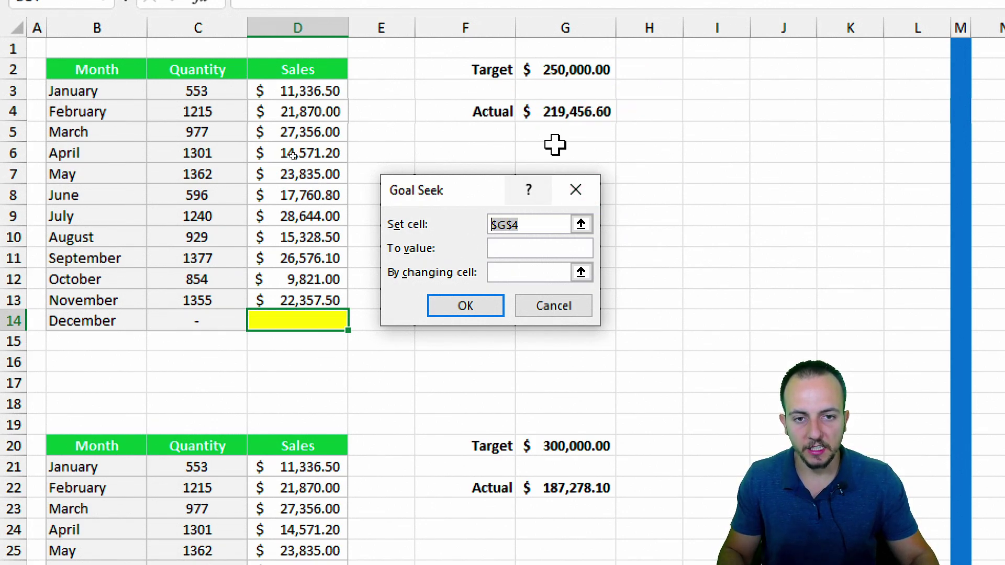
{"action": "left_click", "coordinate": [507, 249]}
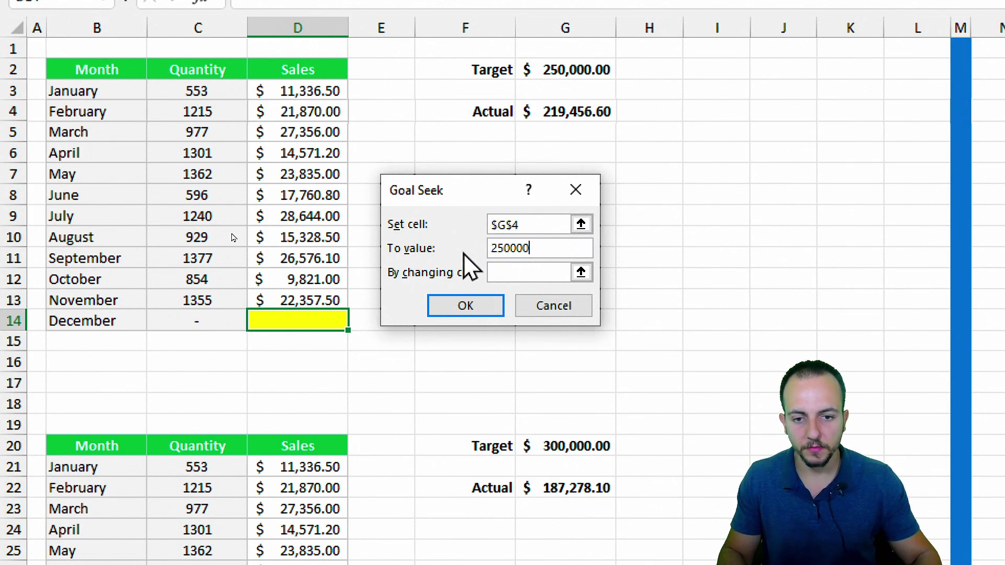
- Use December's sales cell D14 as the changing cell, run Goal Seek and keep the solution
{"action": "left_click", "coordinate": [581, 272]}
{"action": "left_click", "coordinate": [293, 320]}
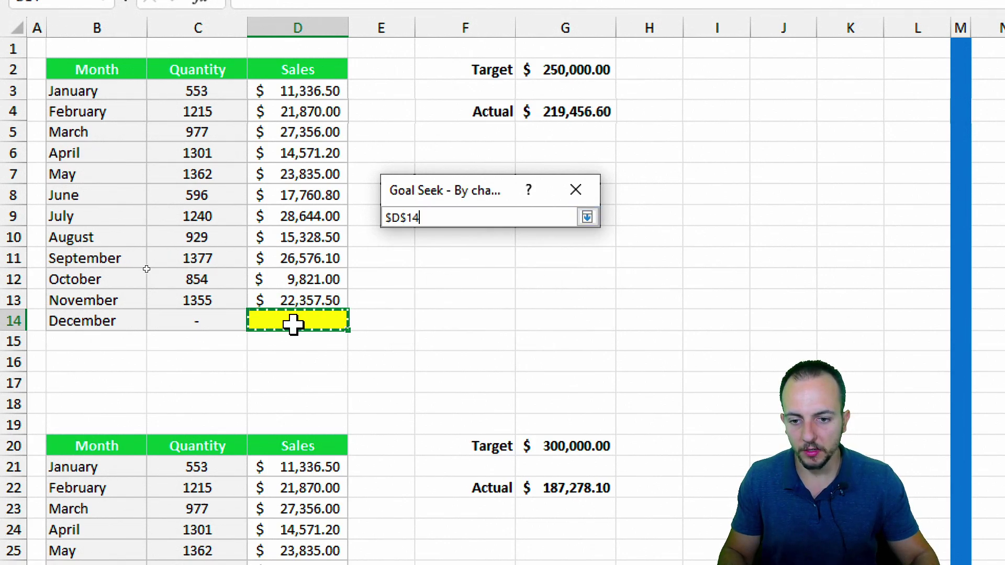
{"action": "left_click", "coordinate": [588, 217]}
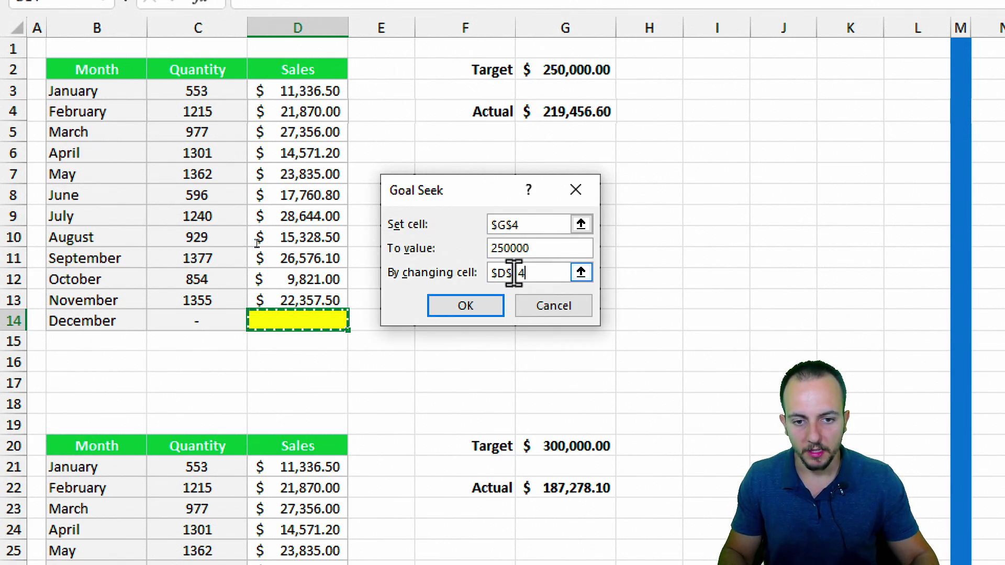
{"action": "left_click", "coordinate": [469, 316]}
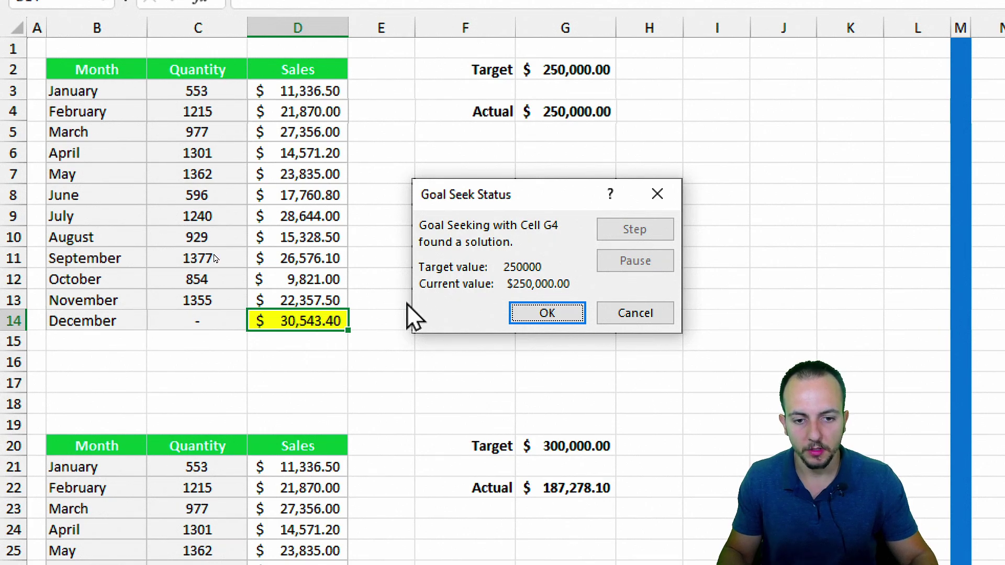
{"action": "left_click", "coordinate": [546, 318]}
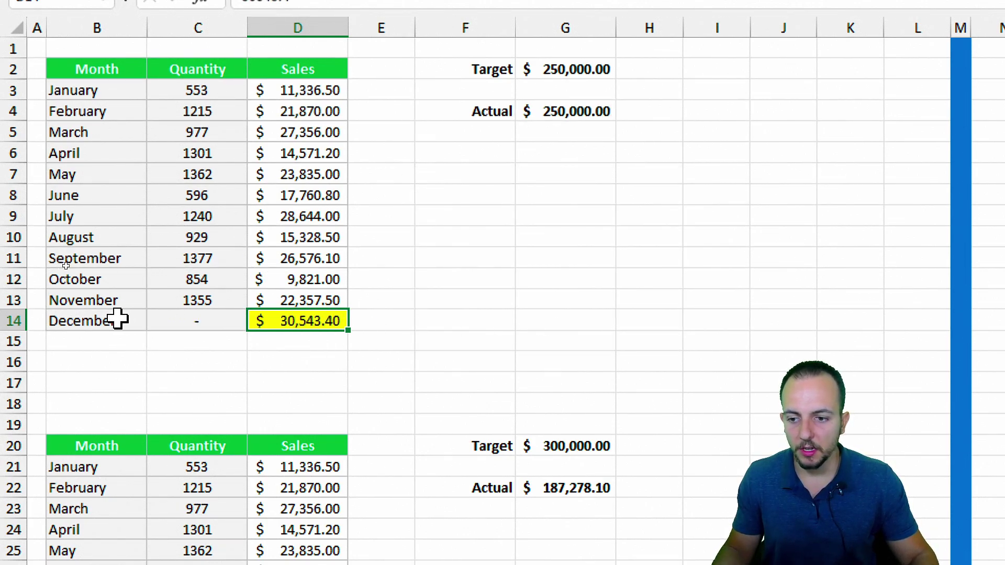
- Review the first table's sales target in G2 alongside the December sales in D14
{"action": "left_click_drag", "start_coordinate": [468, 50], "coordinate": [637, 82]}
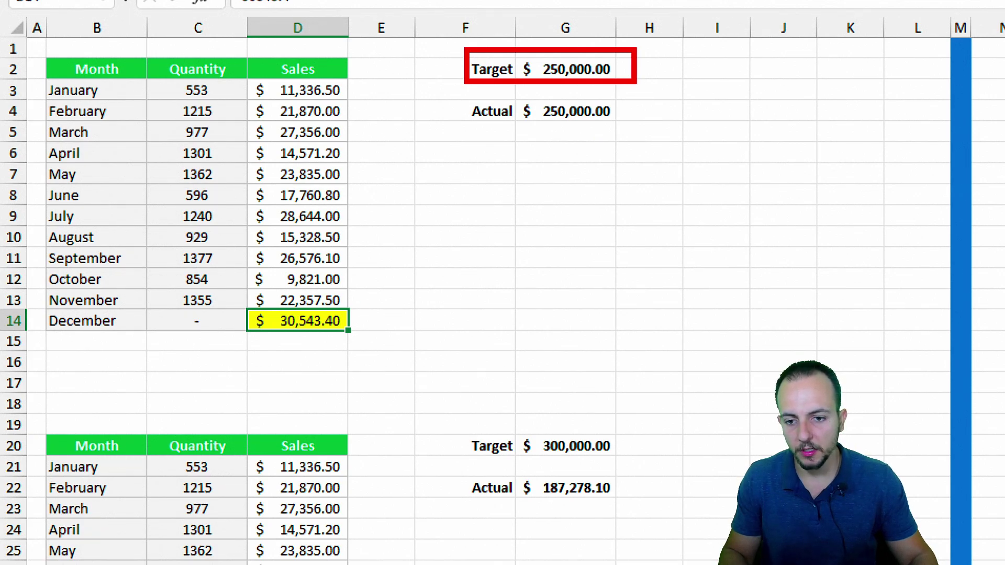
{"action": "mouse_move", "coordinate": [240, 305]}
{"action": "left_mouse_down"}
{"action": "mouse_move", "coordinate": [360, 334]}
{"action": "mouse_move", "coordinate": [396, 385]}
{"action": "left_mouse_up"}
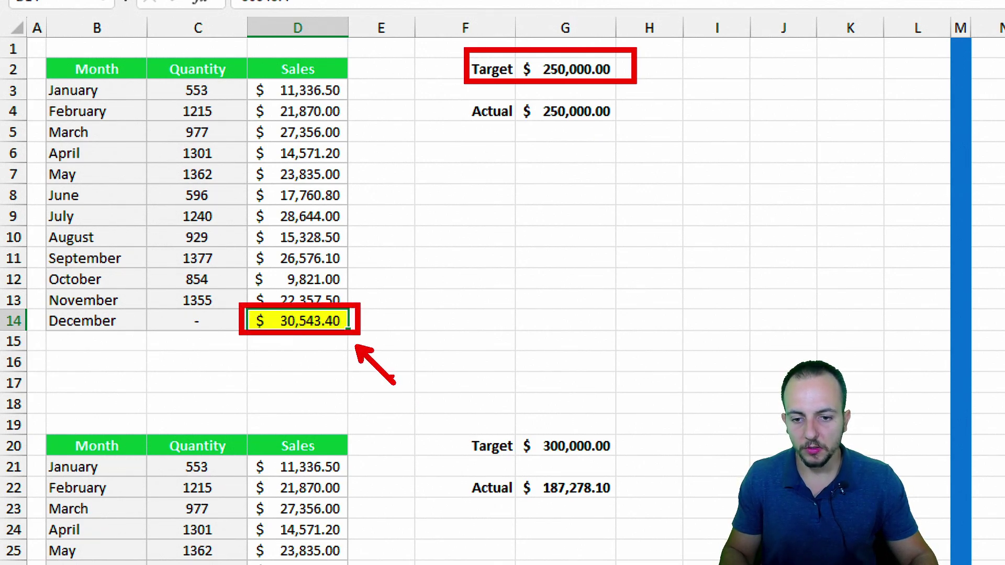
{"action": "left_click_drag", "start_coordinate": [338, 353], "coordinate": [402, 297]}
{"action": "key", "text": "Escape"}
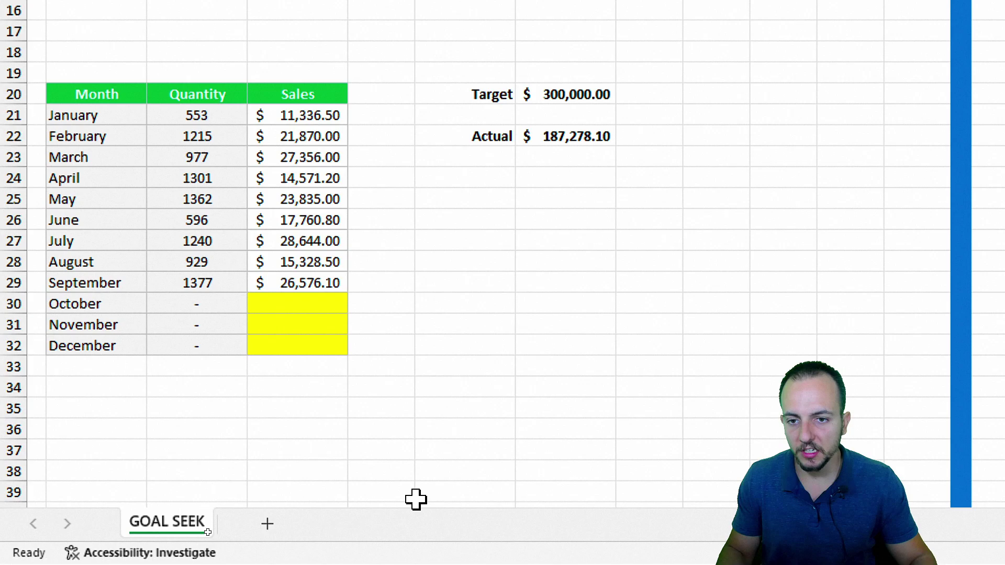
- Examine the empty October, November and December sales cells D30 to D32 in the second sales table
{"action": "left_click", "coordinate": [318, 308]}
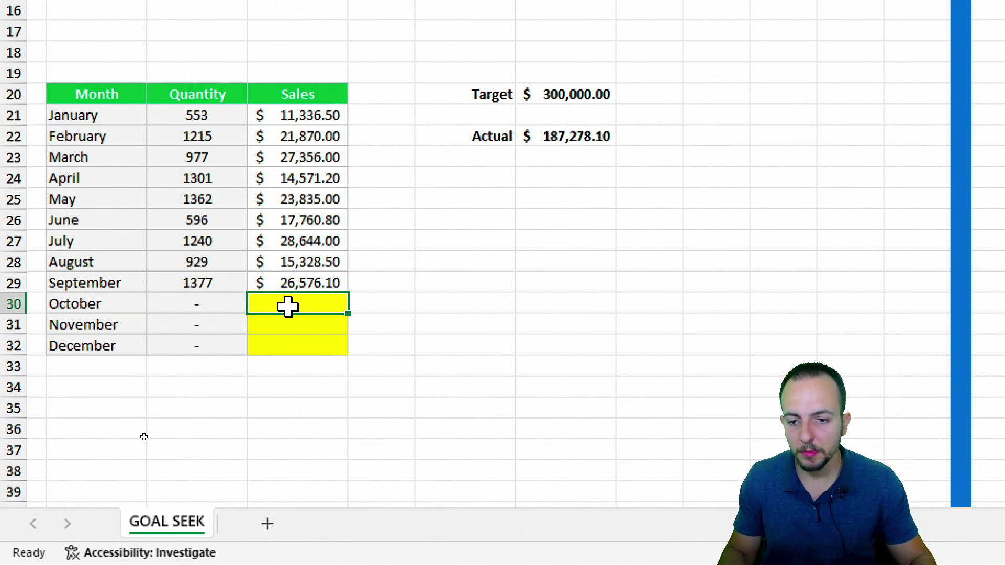
{"action": "left_click_drag", "start_coordinate": [287, 307], "coordinate": [287, 341]}
{"action": "left_click", "coordinate": [294, 325]}
{"action": "left_click", "coordinate": [299, 309]}
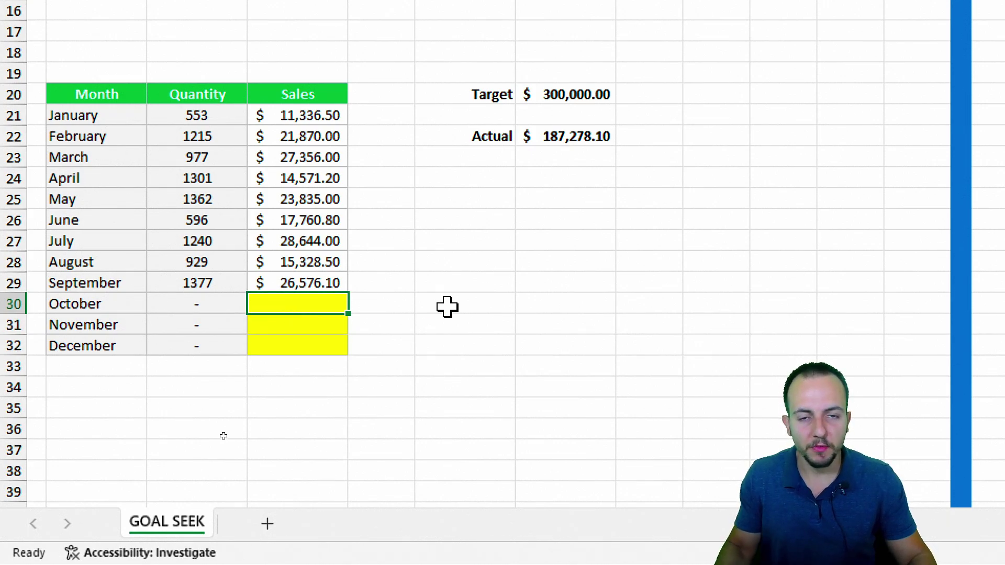
{"action": "left_click_drag", "start_coordinate": [321, 300], "coordinate": [325, 343]}
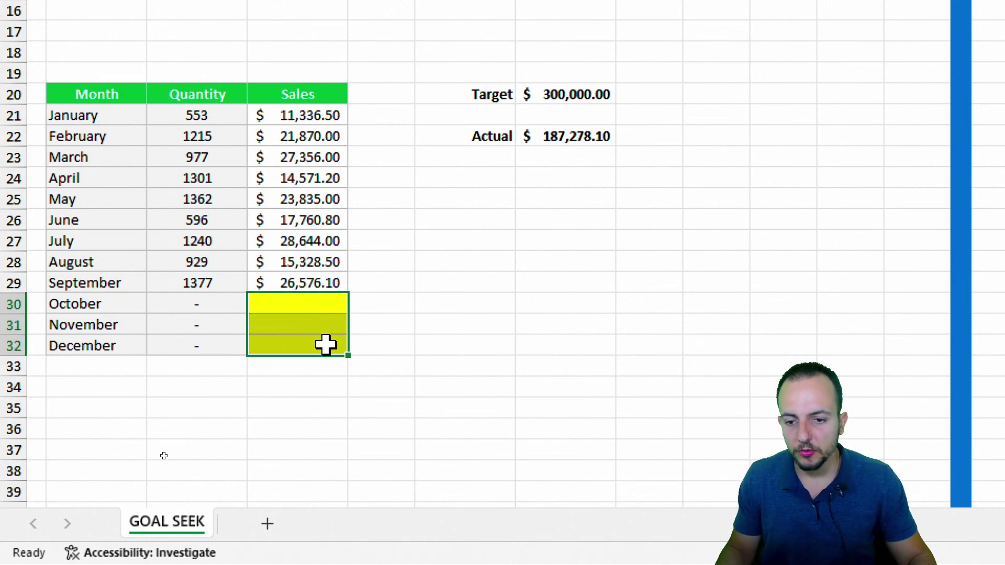
{"action": "left_click", "coordinate": [317, 312]}
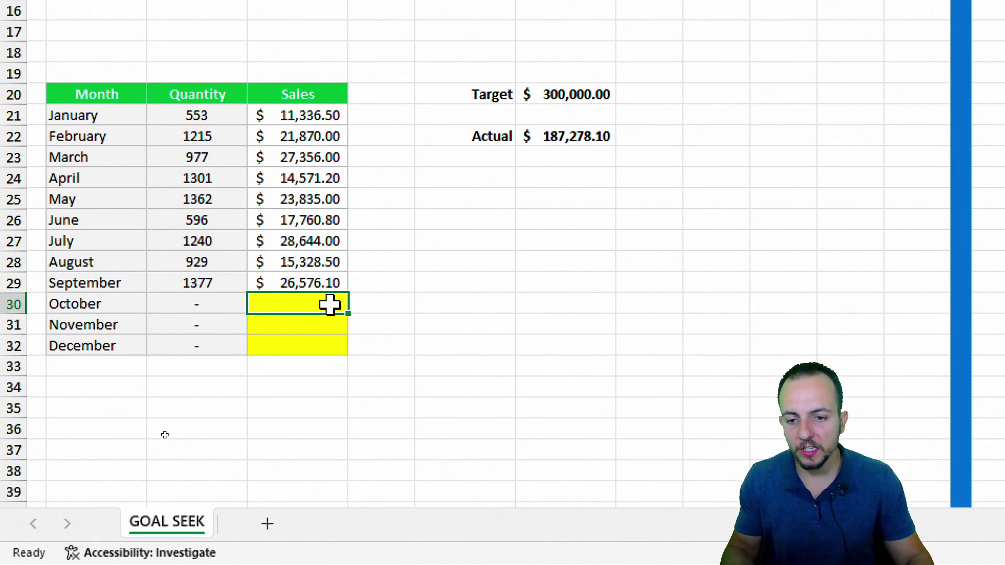
{"action": "left_click", "coordinate": [320, 326]}
{"action": "left_click", "coordinate": [315, 350]}
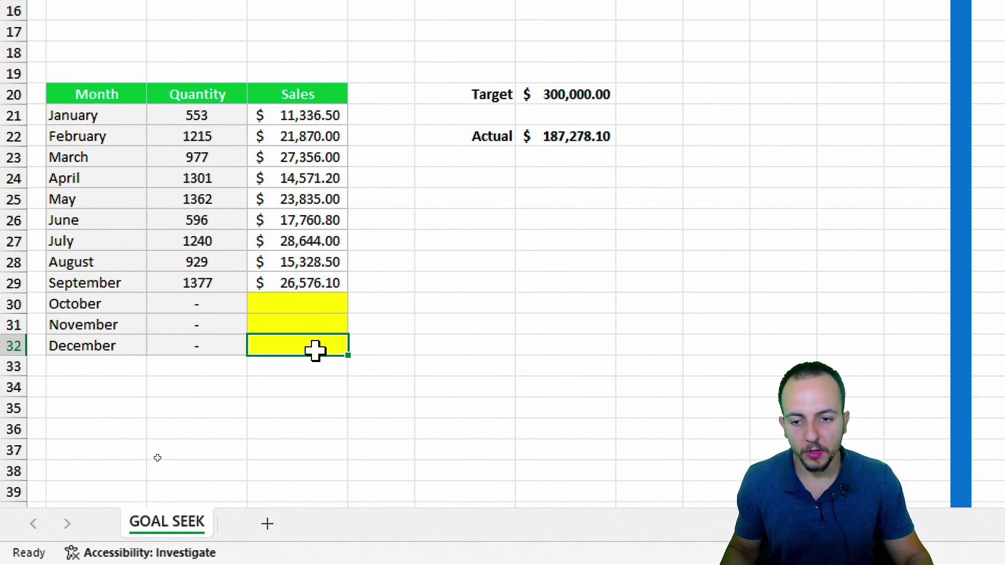
{"action": "left_click", "coordinate": [308, 305]}
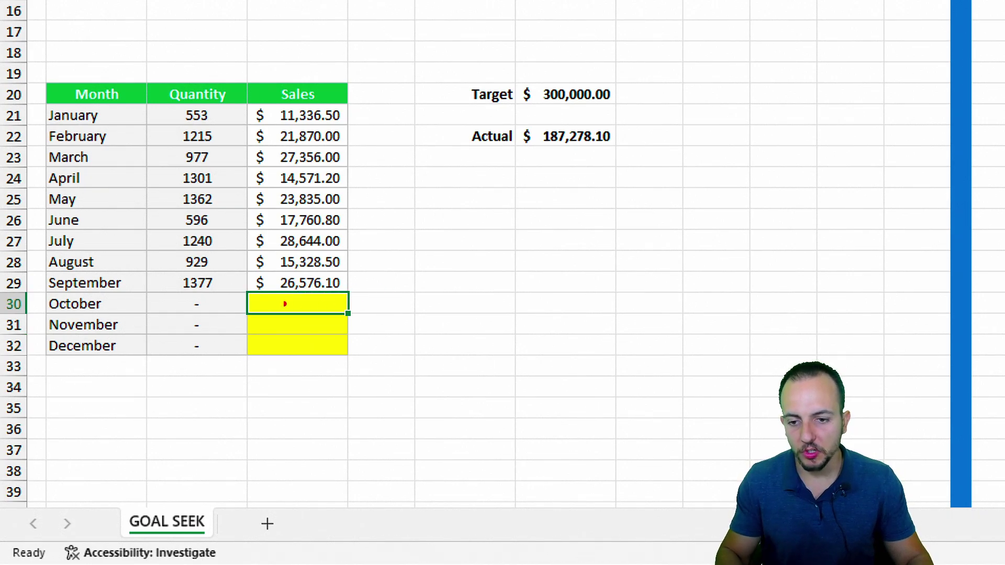
{"action": "mouse_move", "coordinate": [245, 286]}
{"action": "left_mouse_down"}
{"action": "mouse_move", "coordinate": [351, 317]}
{"action": "mouse_move", "coordinate": [437, 268]}
{"action": "left_mouse_up"}
{"action": "mouse_move", "coordinate": [363, 329]}
{"action": "left_mouse_down"}
{"action": "mouse_move", "coordinate": [416, 270]}
{"action": "mouse_move", "coordinate": [435, 360]}
{"action": "mouse_move", "coordinate": [403, 362]}
{"action": "left_mouse_up"}
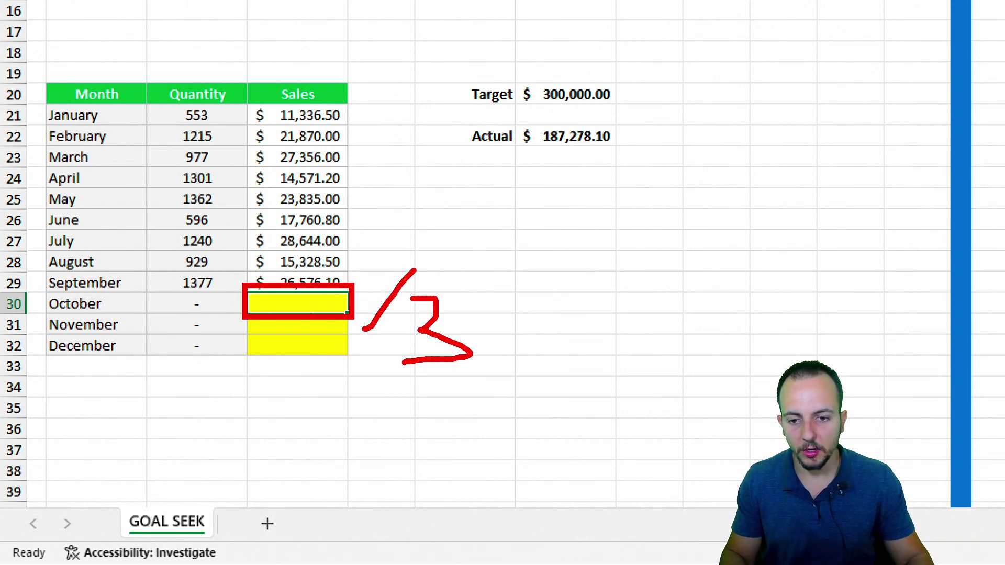
{"action": "left_click_drag", "start_coordinate": [291, 302], "coordinate": [230, 302]}
{"action": "mouse_move", "coordinate": [258, 323]}
{"action": "left_mouse_down"}
{"action": "mouse_move", "coordinate": [231, 324]}
{"action": "mouse_move", "coordinate": [230, 340]}
{"action": "left_mouse_up"}
{"action": "key", "text": "Escape"}
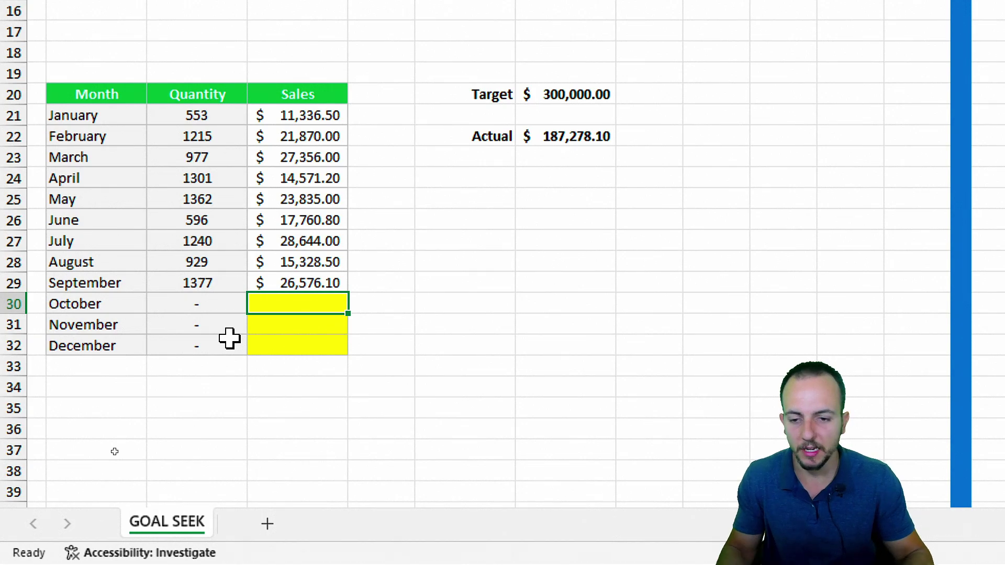
- Start a Goal Seek what-if analysis with the second table's actual total in G22 as the set cell and 300000 as its value
{"action": "scroll", "coordinate": [269, 263], "scroll_direction": "up", "scroll_amount": 3}
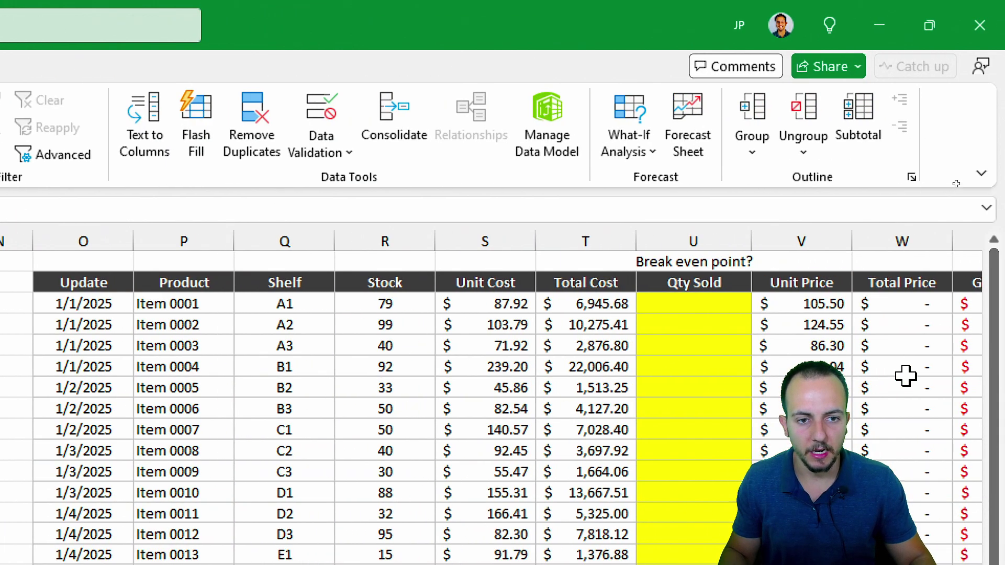
{"action": "left_click", "coordinate": [649, 153]}
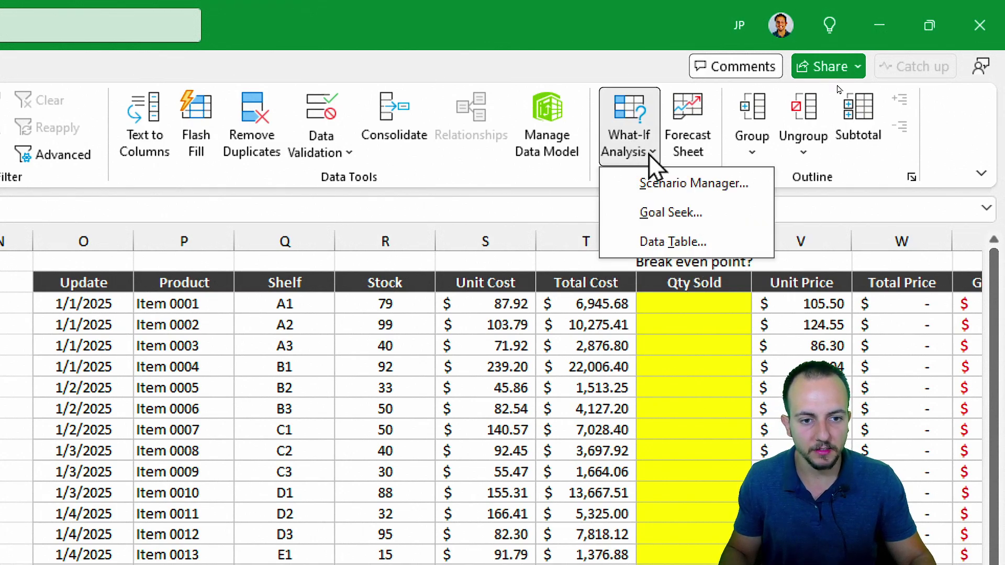
{"action": "left_click", "coordinate": [671, 212]}
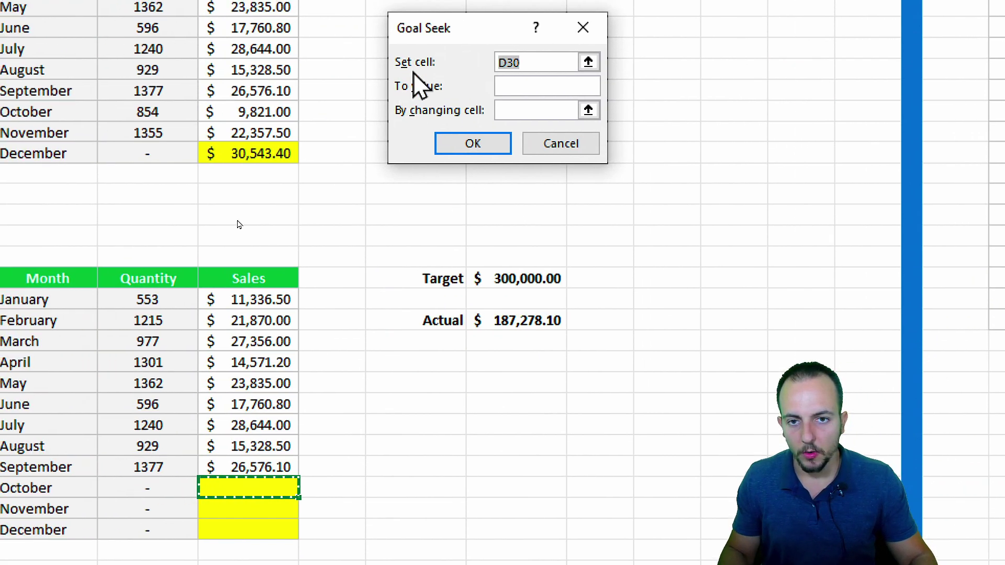
{"action": "left_click_drag", "start_coordinate": [449, 45], "coordinate": [406, 397]}
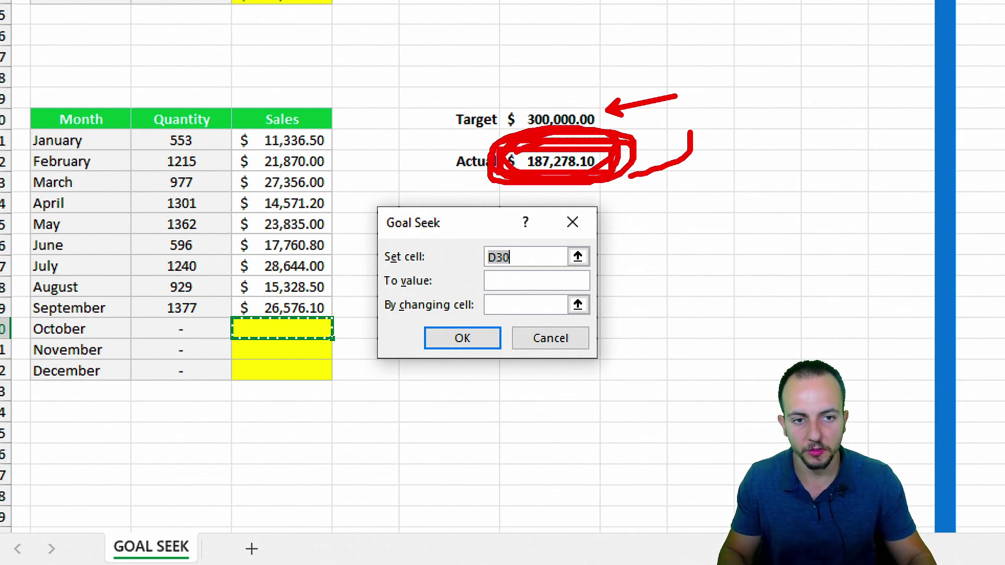
{"action": "key", "text": "Escape"}
{"action": "left_click", "coordinate": [567, 257]}
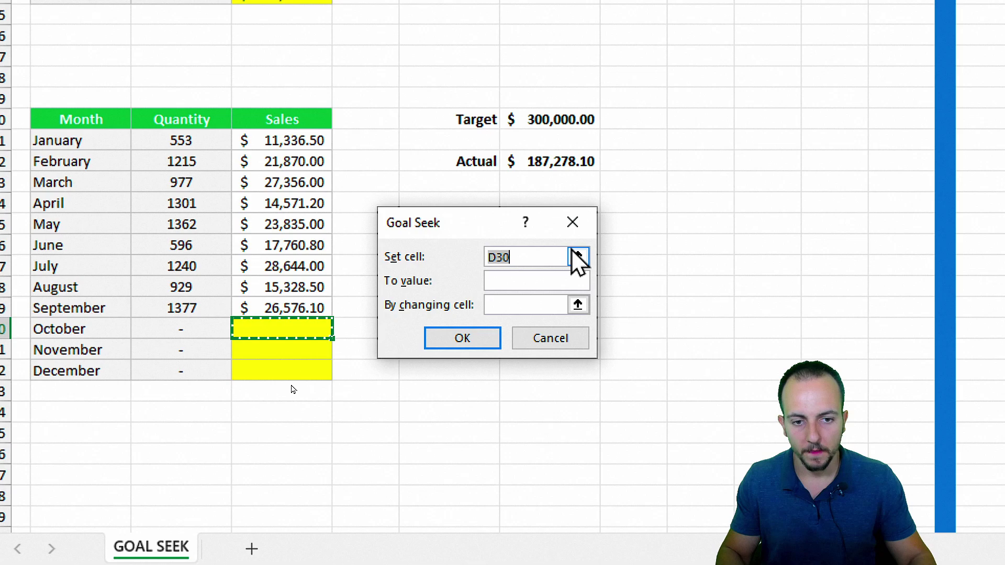
{"action": "left_click", "coordinate": [554, 160]}
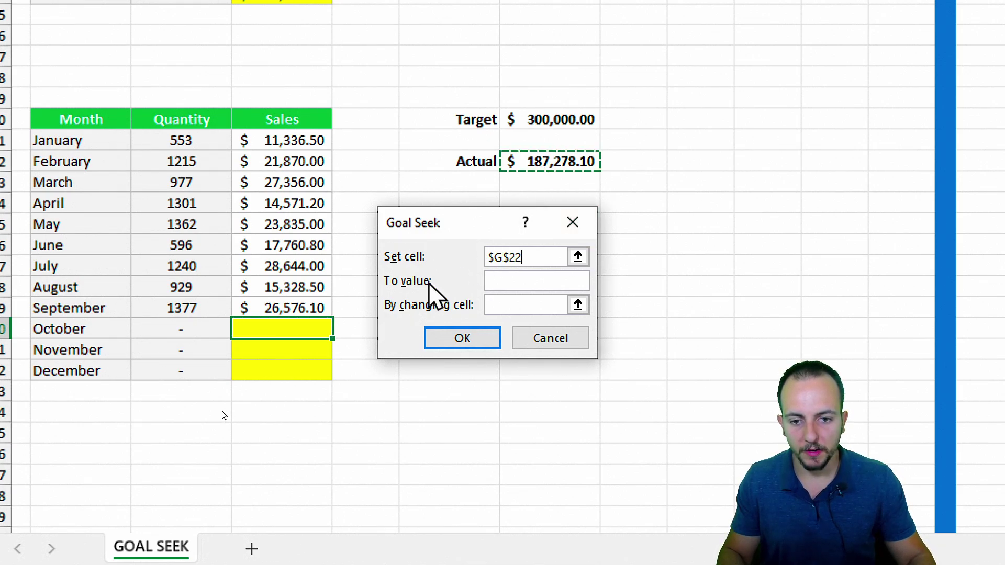
{"action": "left_click", "coordinate": [488, 282]}
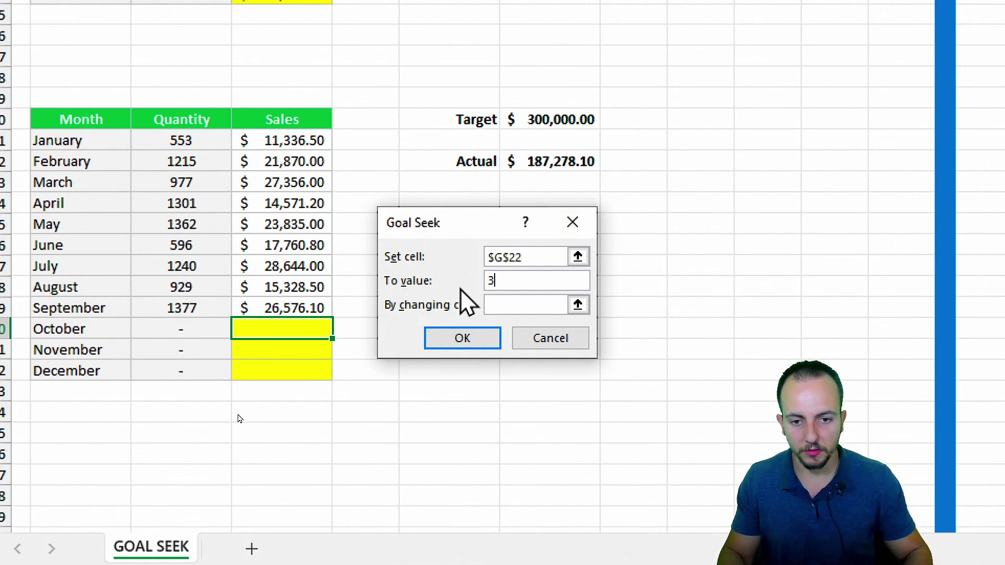
{"action": "type", "text": "300000"}
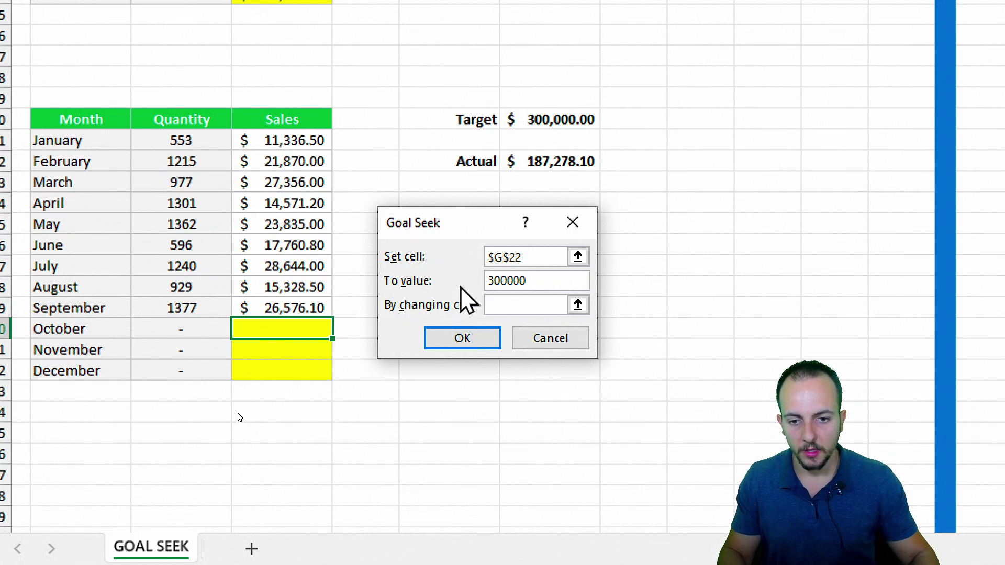
- Try to run Goal Seek with the October to December sales range D30:D32 as the changing cells
{"action": "left_click", "coordinate": [578, 305]}
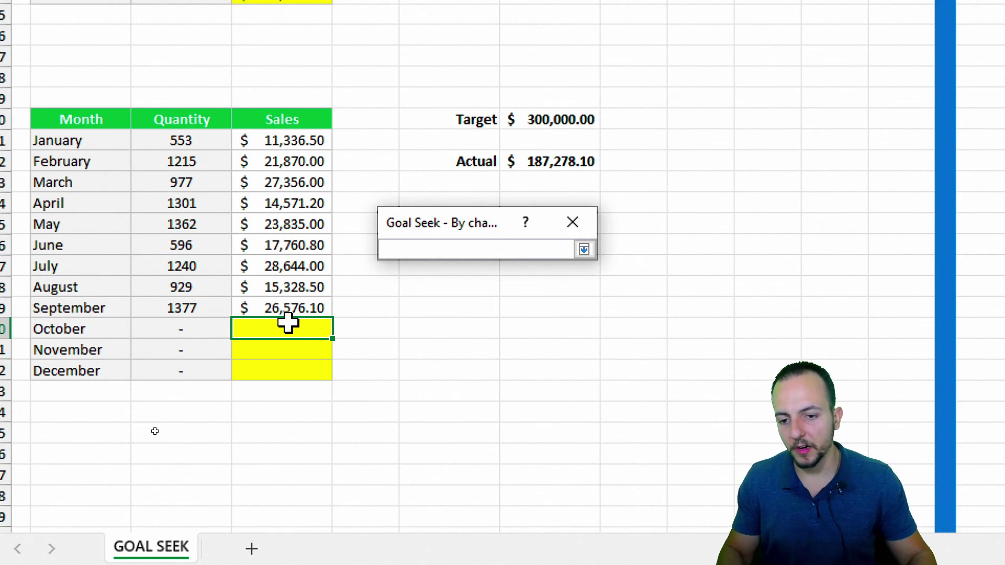
{"action": "left_click_drag", "start_coordinate": [308, 328], "coordinate": [305, 372]}
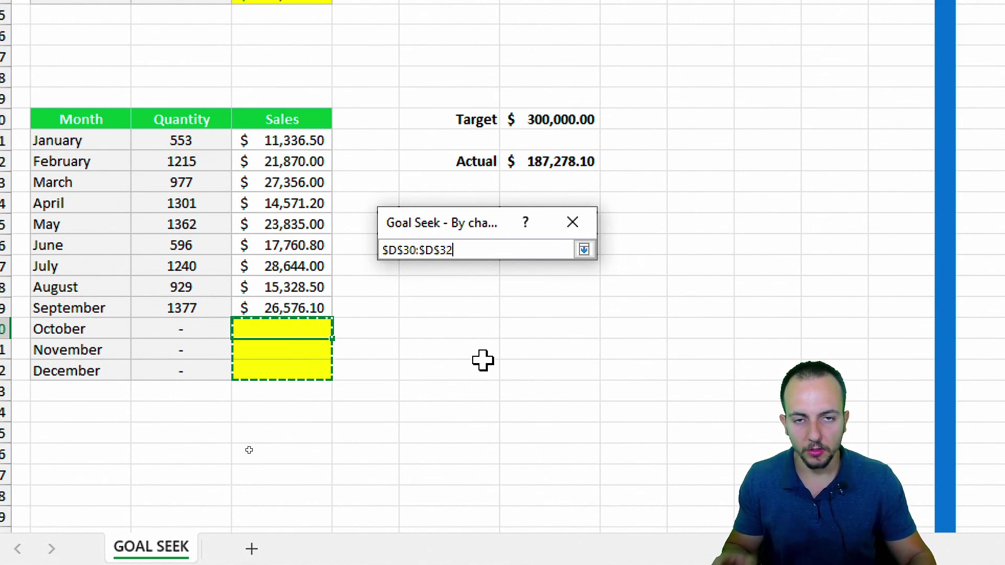
{"action": "left_click", "coordinate": [584, 249]}
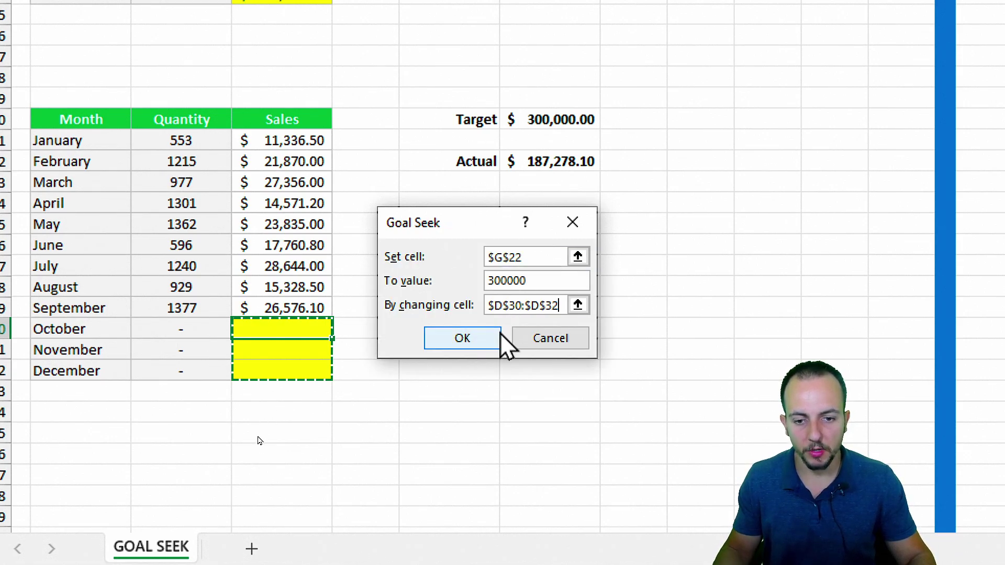
{"action": "left_click", "coordinate": [498, 335]}
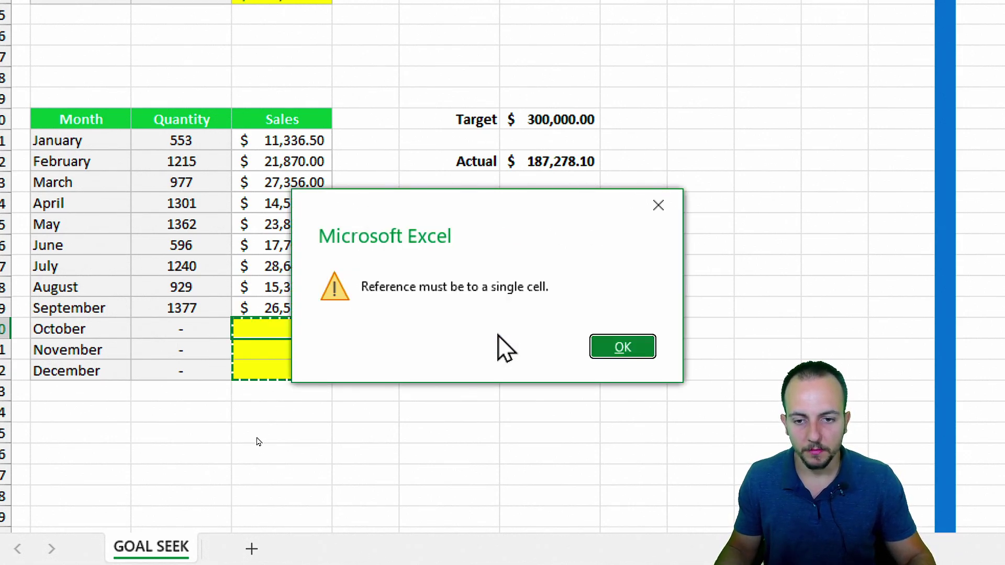
{"action": "left_click", "coordinate": [623, 347]}
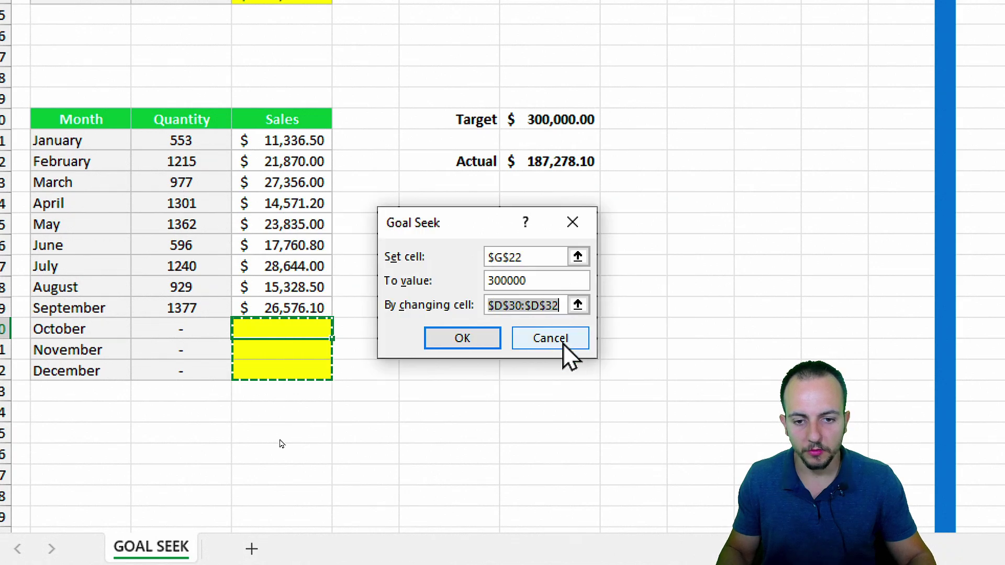
- Use only October's sales cell D30 as the changing cell, run Goal Seek and keep the solution
{"action": "left_click", "coordinate": [293, 324]}
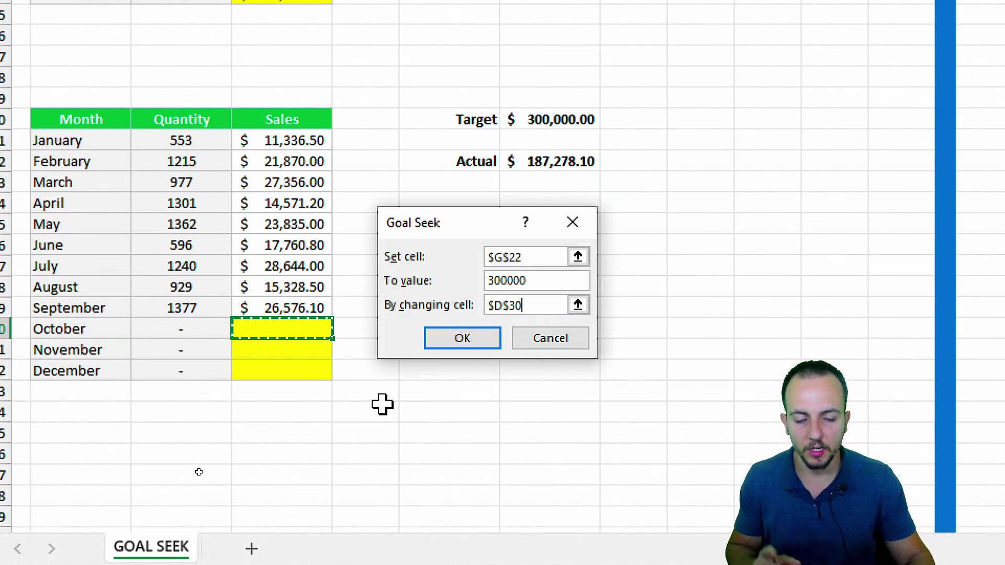
{"action": "left_click", "coordinate": [495, 338]}
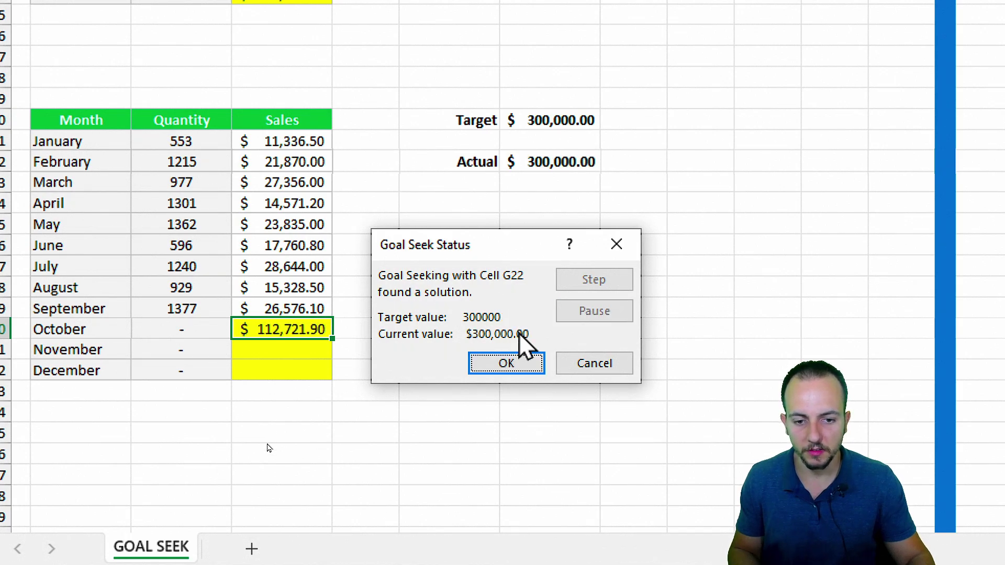
{"action": "left_click", "coordinate": [523, 363]}
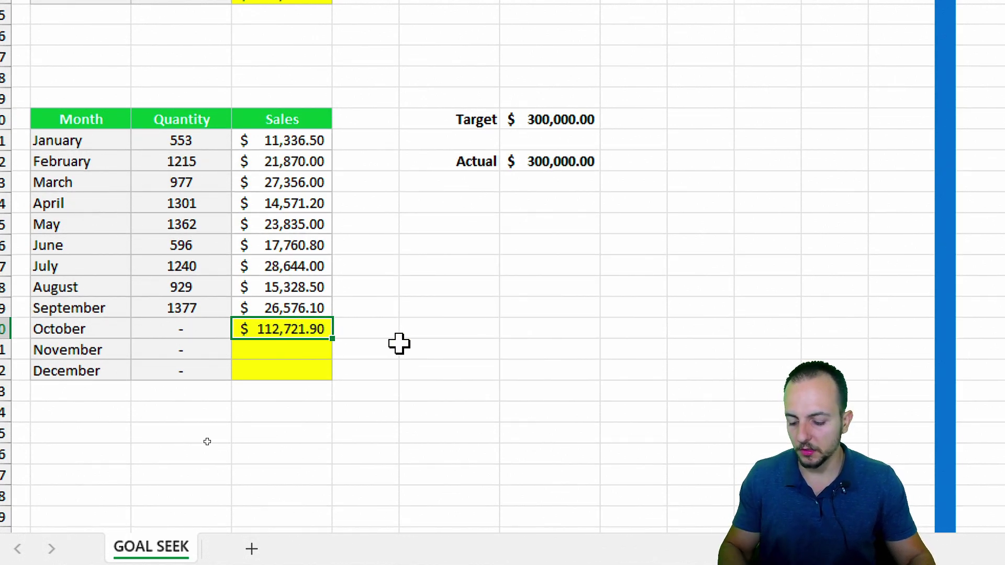
- Compare October's solved sales in D30 and the empty November and December cells with the second table's target and actual totals
{"action": "mouse_move", "coordinate": [224, 315]}
{"action": "left_mouse_down"}
{"action": "mouse_move", "coordinate": [338, 340]}
{"action": "mouse_move", "coordinate": [385, 384]}
{"action": "left_mouse_up"}
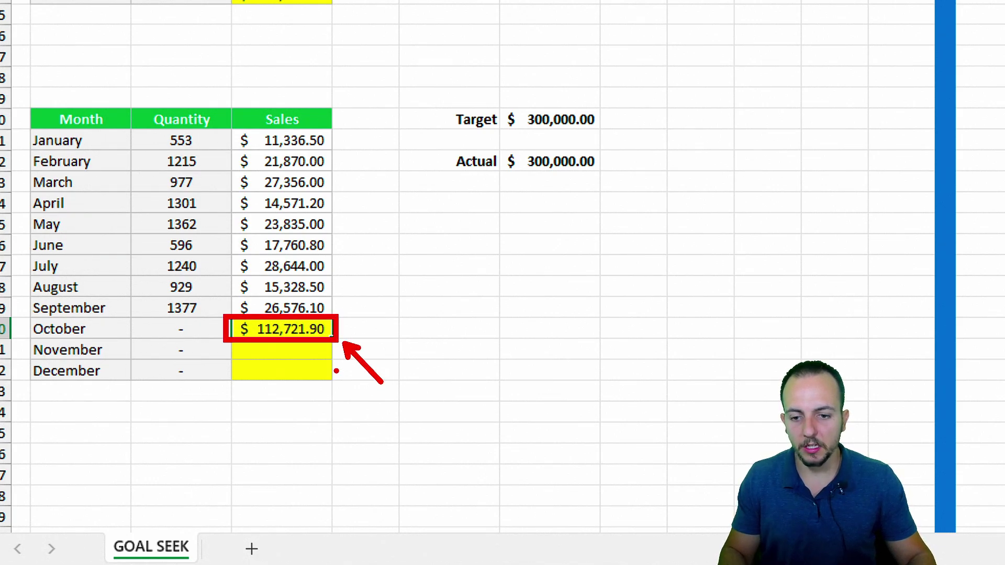
{"action": "key", "text": "ctrl+z"}
{"action": "key", "text": "ctrl+z"}
{"action": "left_click_drag", "start_coordinate": [345, 328], "coordinate": [384, 307]}
{"action": "left_click_drag", "start_coordinate": [352, 350], "coordinate": [393, 332]}
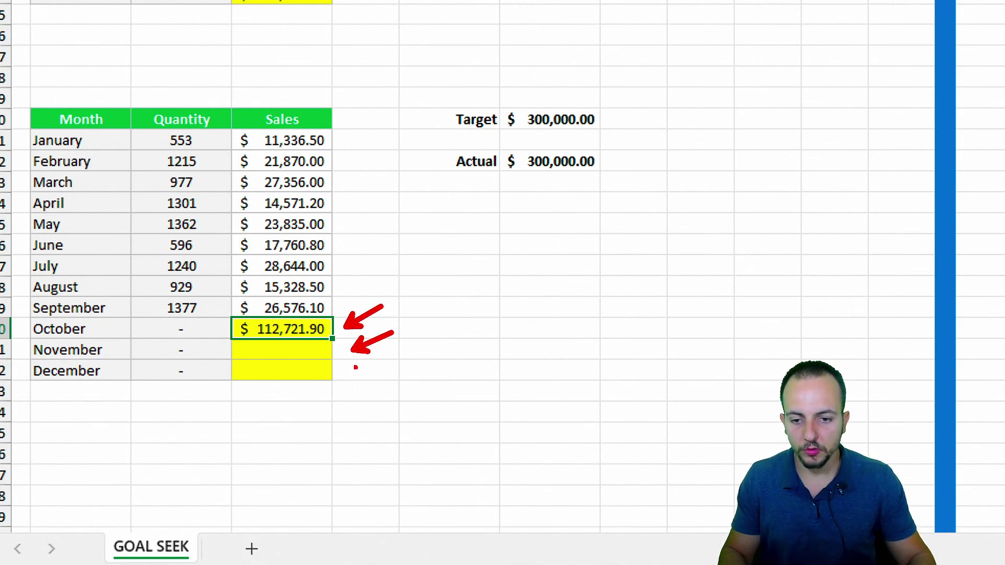
{"action": "left_click_drag", "start_coordinate": [348, 372], "coordinate": [407, 347]}
{"action": "mouse_move", "coordinate": [436, 147]}
{"action": "left_mouse_down"}
{"action": "mouse_move", "coordinate": [517, 172]}
{"action": "mouse_move", "coordinate": [605, 176]}
{"action": "left_mouse_up"}
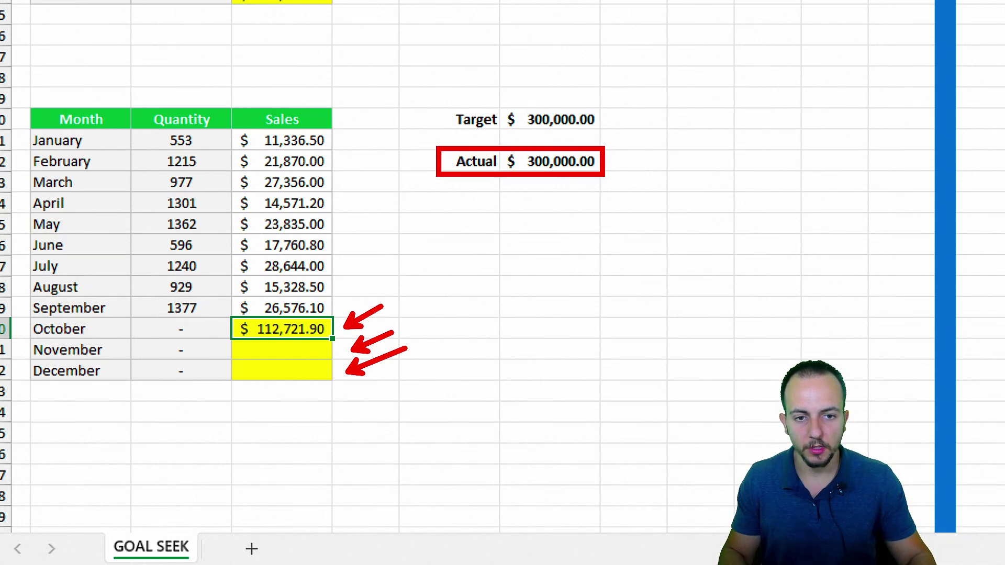
{"action": "left_click_drag", "start_coordinate": [606, 125], "coordinate": [661, 146]}
{"action": "left_click_drag", "start_coordinate": [588, 183], "coordinate": [621, 226]}
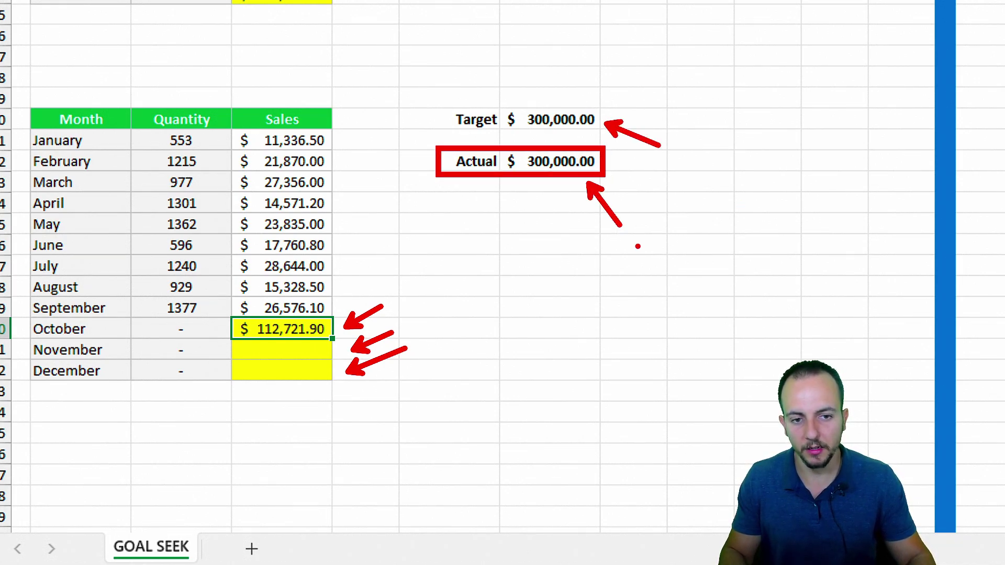
{"action": "left_click_drag", "start_coordinate": [589, 140], "coordinate": [631, 104]}
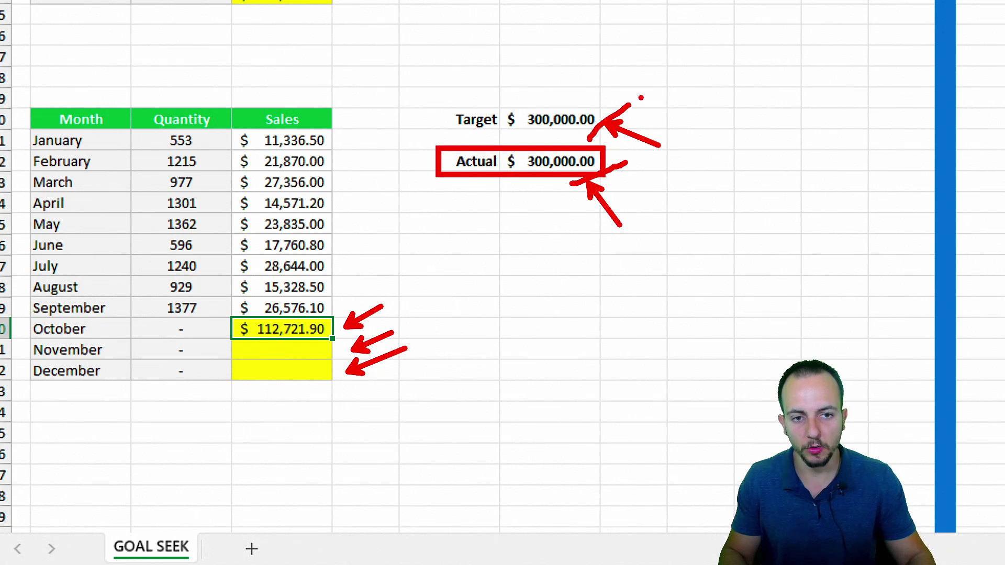
{"action": "key", "text": "Escape"}
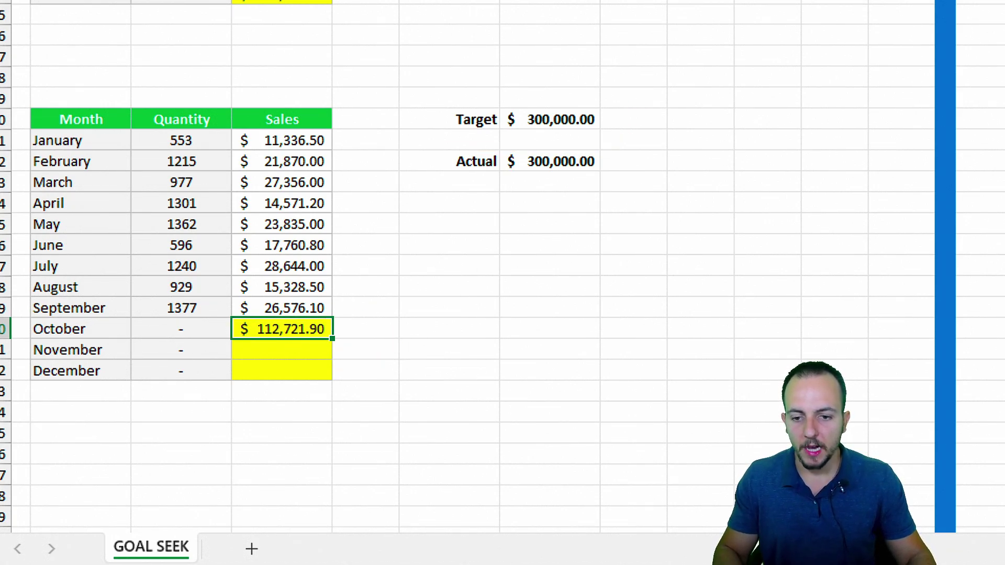
{"action": "left_click_drag", "start_coordinate": [343, 327], "coordinate": [413, 296]}
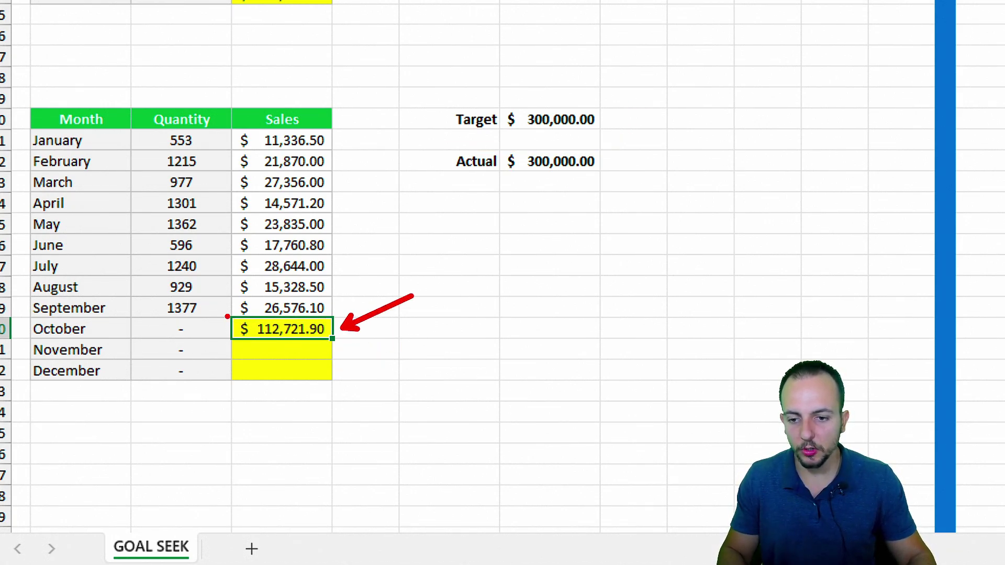
{"action": "left_click_drag", "start_coordinate": [227, 316], "coordinate": [337, 342]}
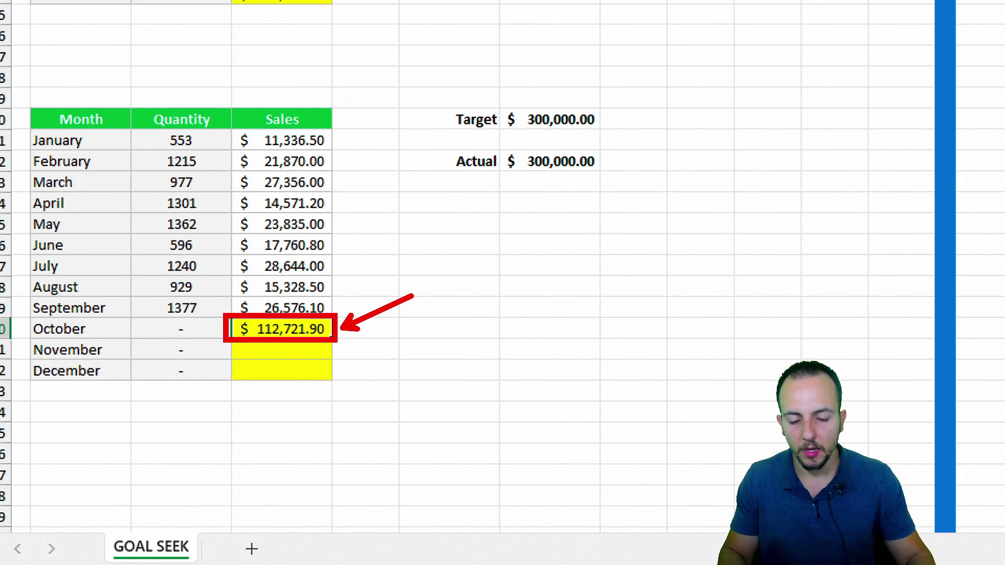
{"action": "key", "text": "ctrl+z"}
{"action": "key", "text": "ctrl+z"}
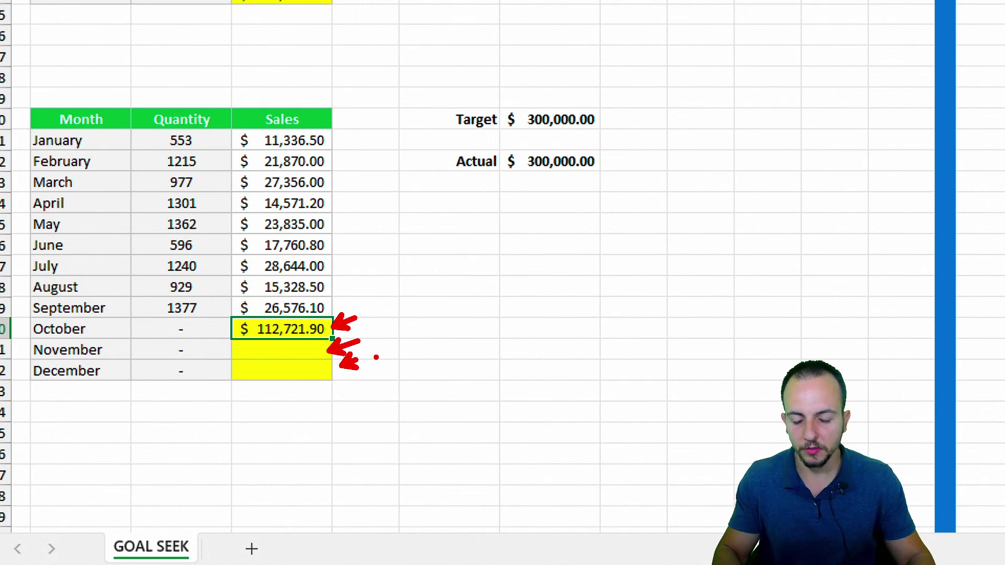
- Turn October's solved sales in D30 into a formula that divides it by three, =112721.9/3
{"action": "double_click", "coordinate": [286, 328]}
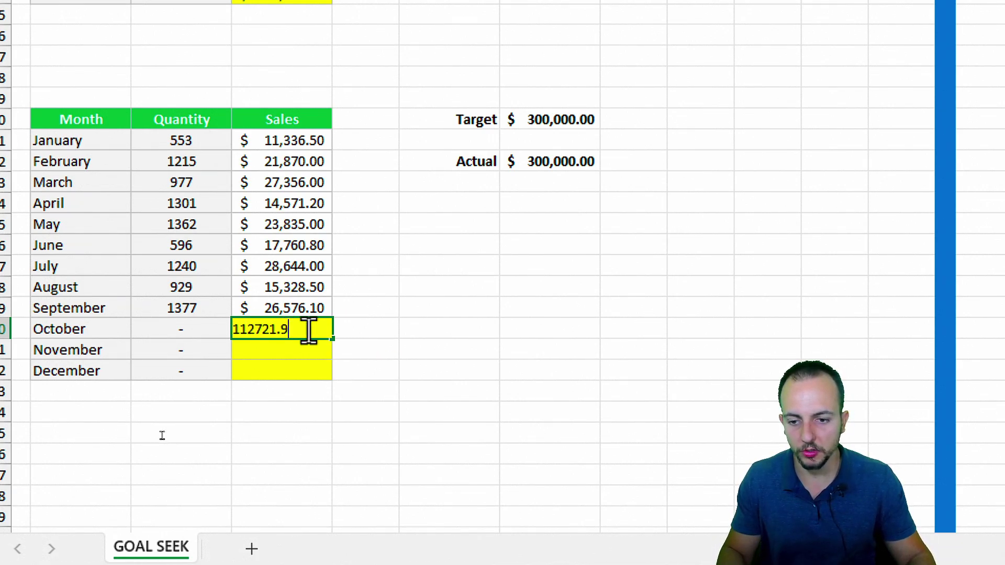
{"action": "left_click", "coordinate": [238, 330]}
{"action": "type", "text": "="}
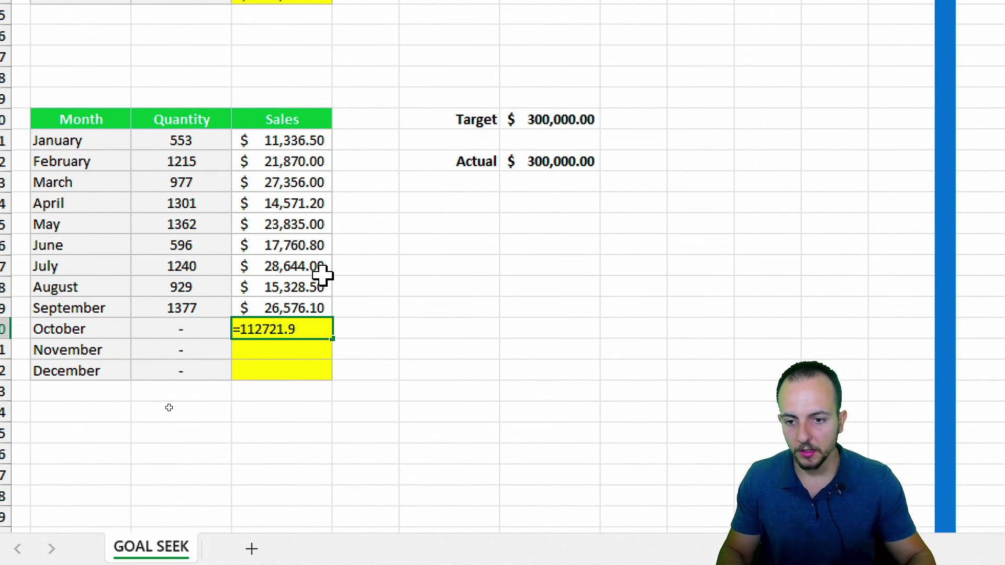
{"action": "left_click", "coordinate": [306, 330]}
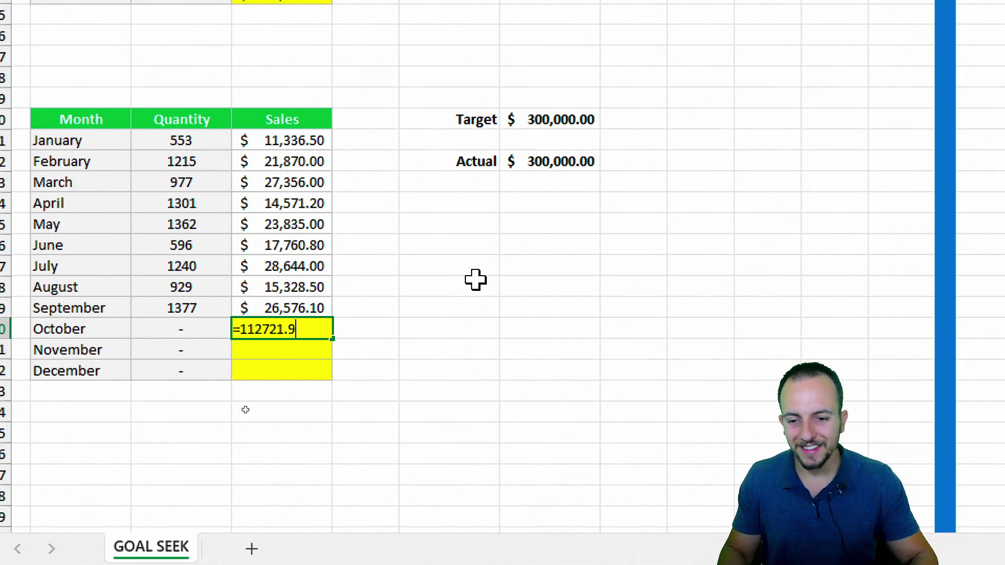
{"action": "key", "text": "Return"}
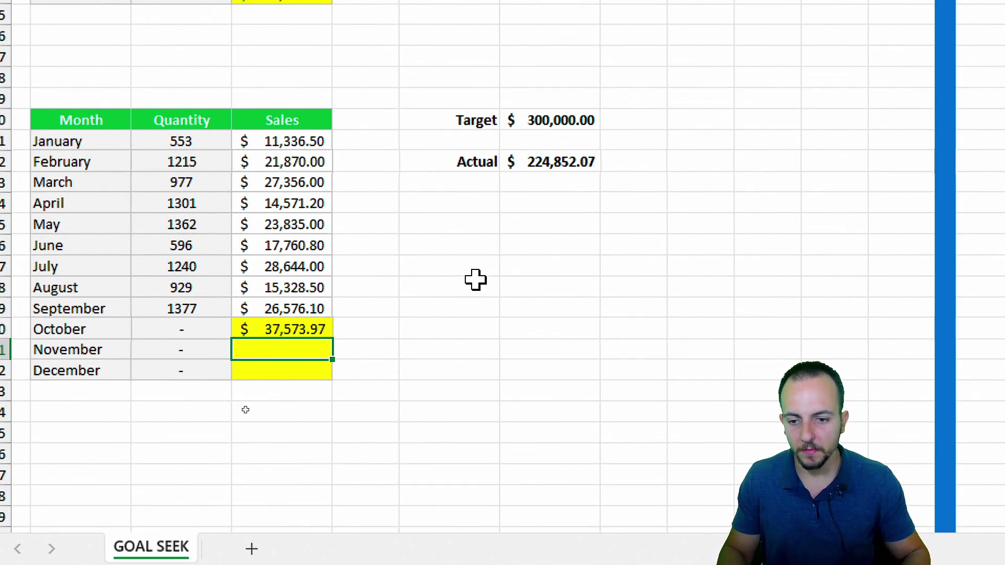
- Fill October's sales formula from D30 down through the November and December cells D31:D32
{"action": "left_click", "coordinate": [257, 330]}
{"action": "left_click", "coordinate": [109, 329]}
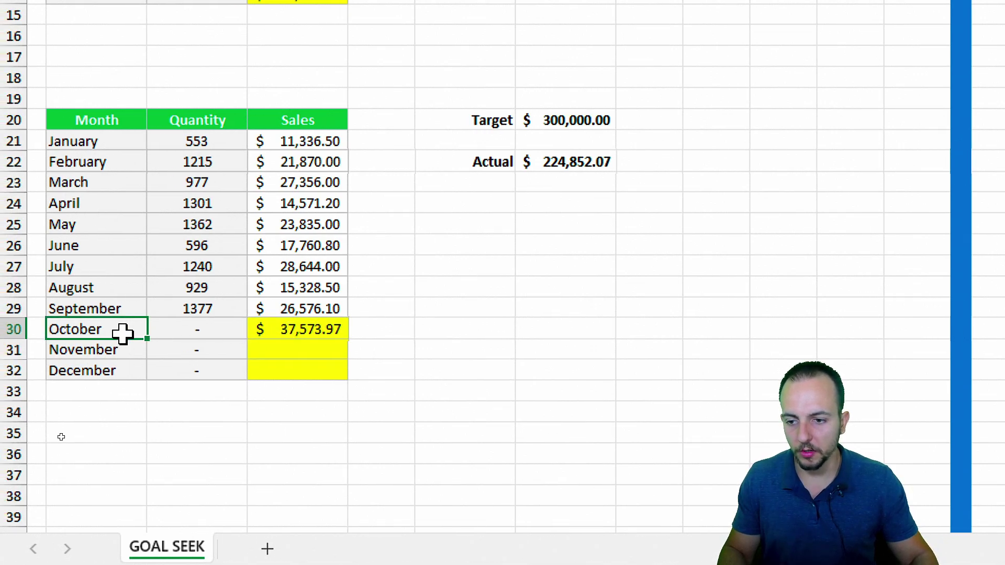
{"action": "left_click", "coordinate": [285, 330]}
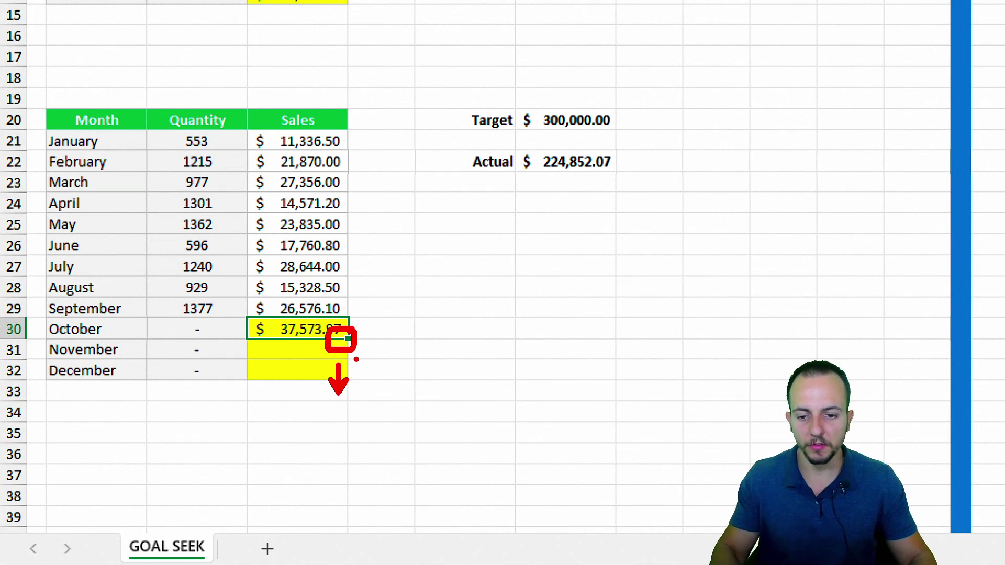
{"action": "left_click_drag", "start_coordinate": [347, 340], "coordinate": [322, 375]}
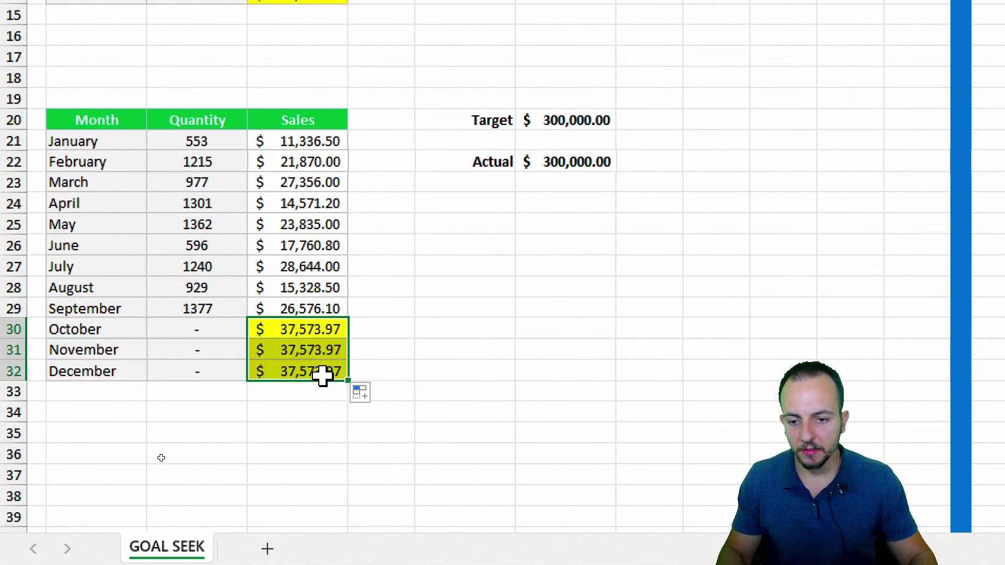
- Compare the October to December sales in D30:D32 with the second table's actual total in G22
{"action": "left_click", "coordinate": [331, 329]}
{"action": "left_click", "coordinate": [322, 352]}
{"action": "left_click", "coordinate": [310, 368]}
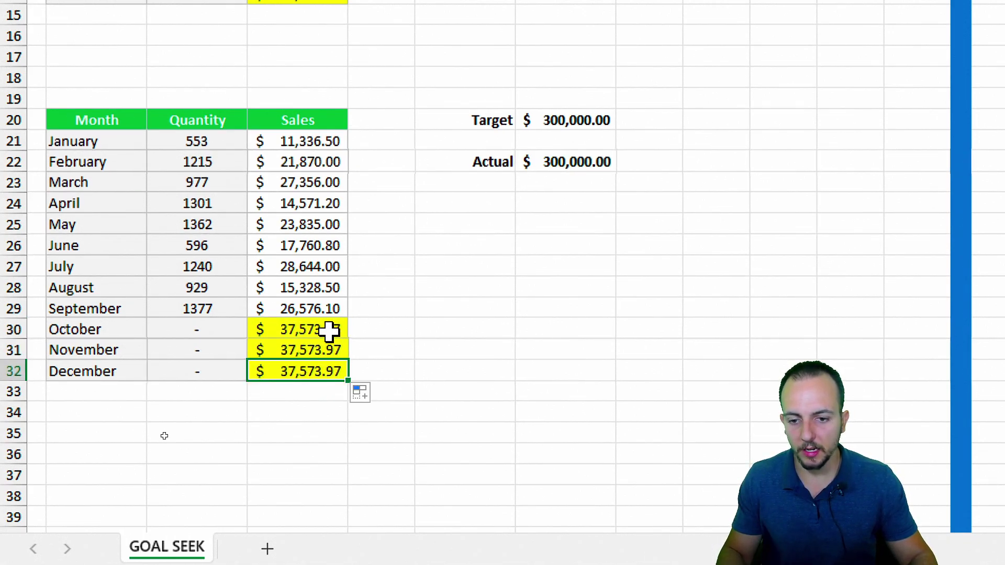
{"action": "left_click", "coordinate": [328, 330]}
{"action": "left_click", "coordinate": [325, 351]}
{"action": "left_click", "coordinate": [330, 370]}
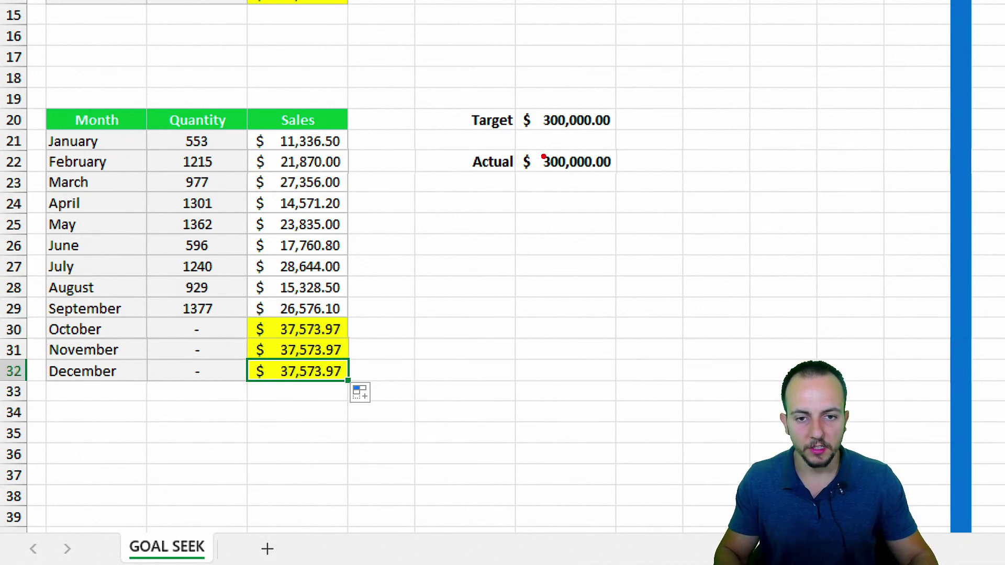
{"action": "left_click_drag", "start_coordinate": [508, 146], "coordinate": [622, 174]}
{"action": "left_click_drag", "start_coordinate": [634, 165], "coordinate": [694, 207]}
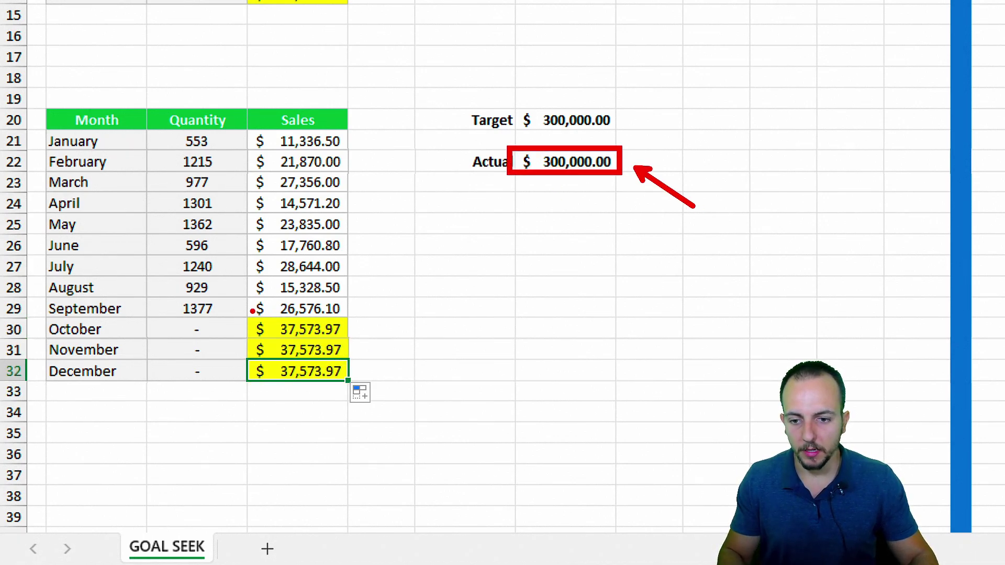
{"action": "left_click_drag", "start_coordinate": [246, 310], "coordinate": [347, 394]}
{"action": "left_click_drag", "start_coordinate": [361, 361], "coordinate": [402, 333]}
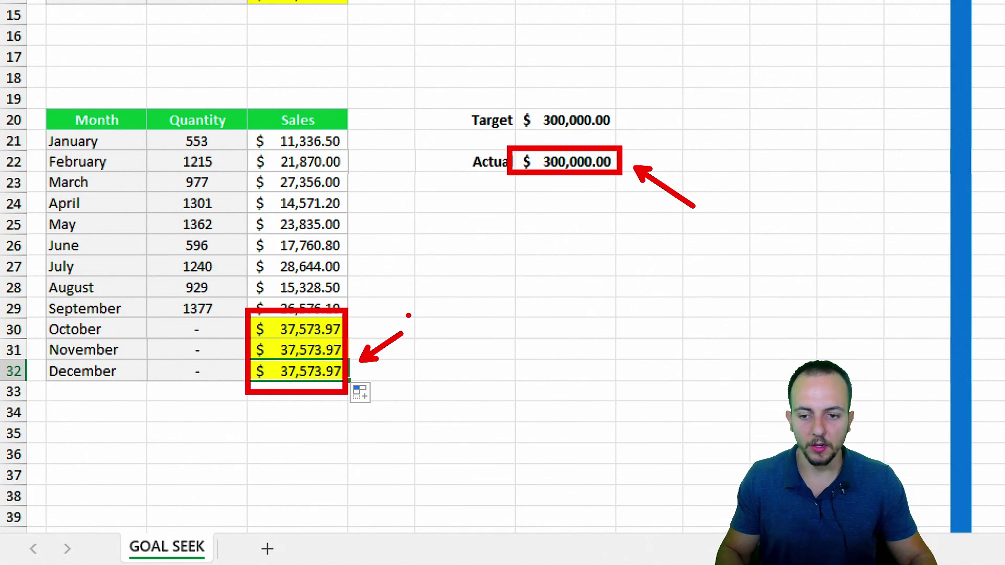
{"action": "key", "text": "Escape"}
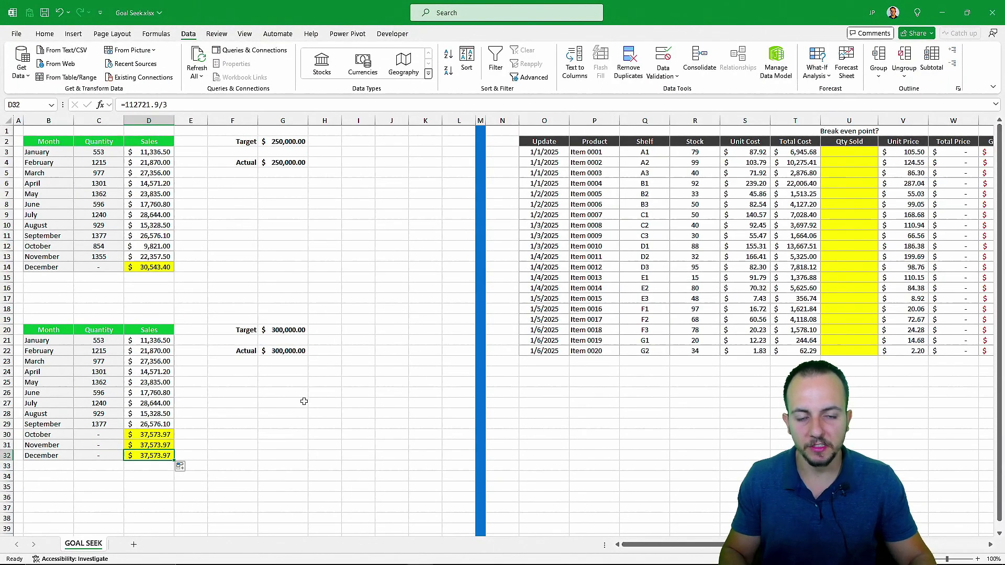
- Examine the break-even table's gross profit, quantity sold and stock columns, focusing on Item 0001 in row 3
{"action": "scroll", "coordinate": [304, 401], "scroll_direction": "right", "scroll_amount": 5}
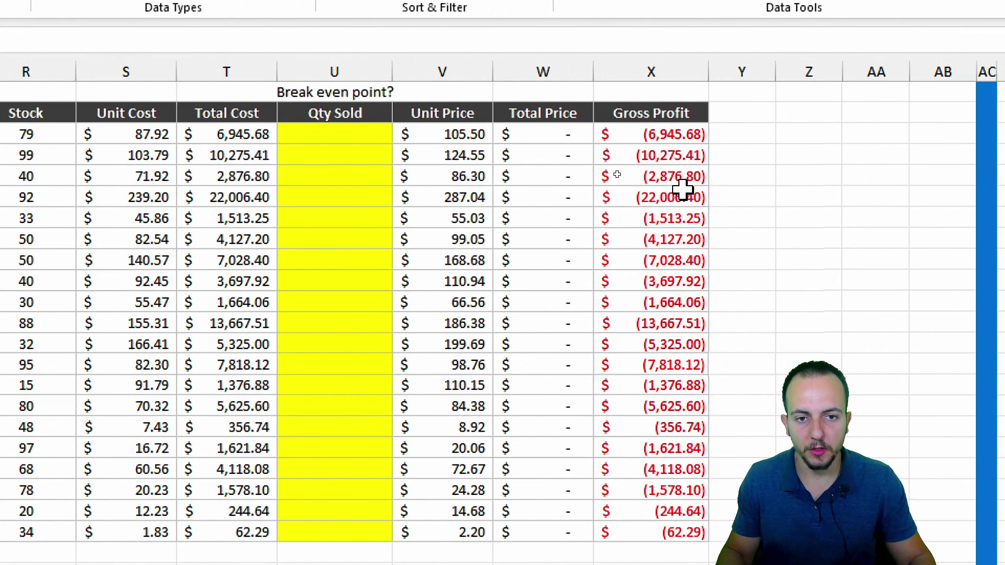
{"action": "left_click", "coordinate": [646, 153]}
{"action": "key", "text": "ctrl+space"}
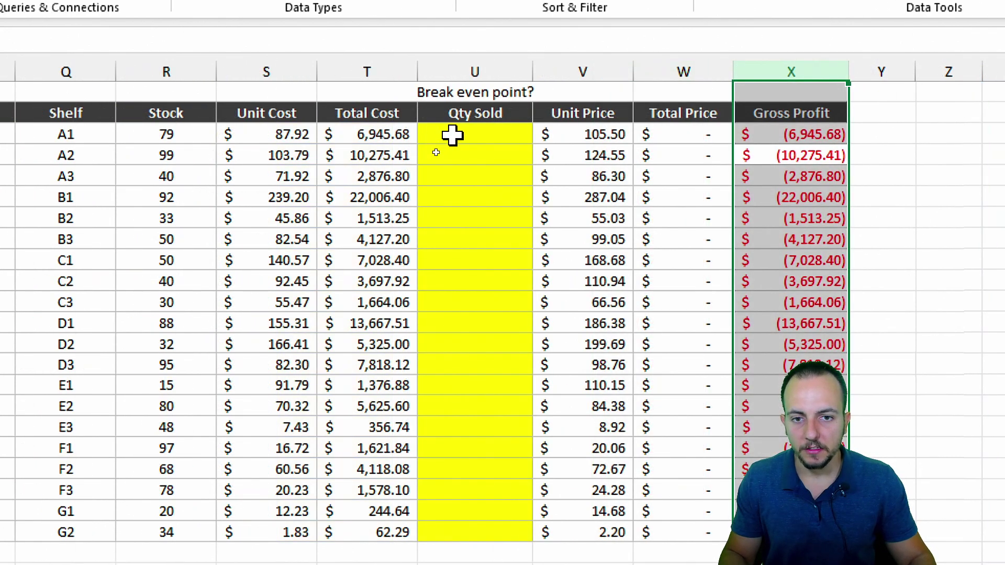
{"action": "left_click", "coordinate": [449, 134]}
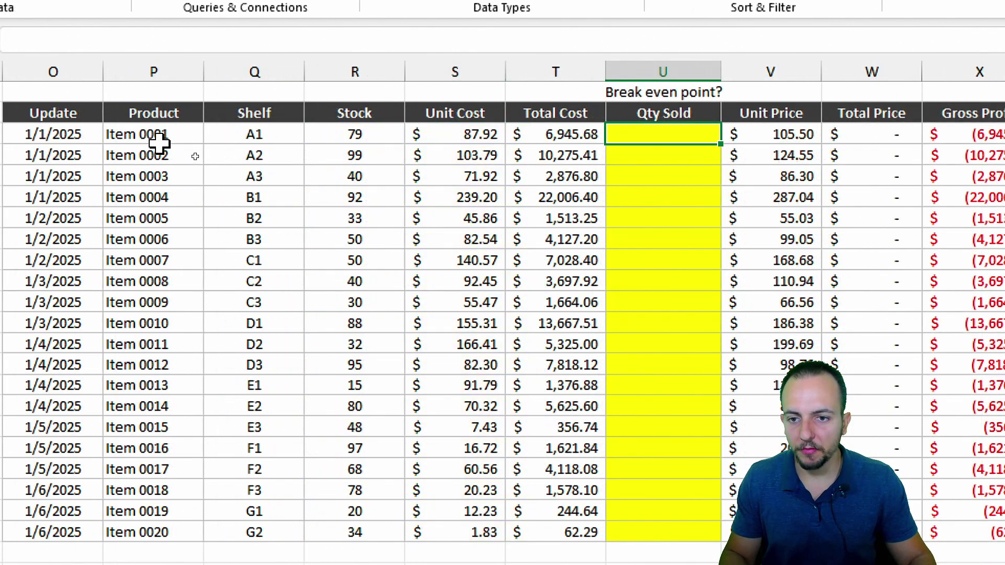
{"action": "left_click", "coordinate": [370, 132]}
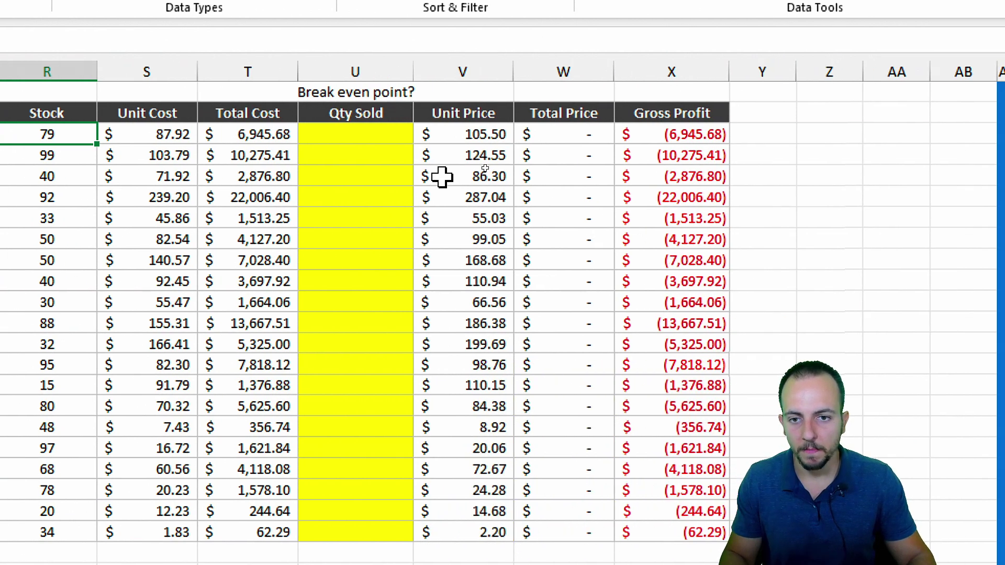
{"action": "left_click", "coordinate": [701, 141]}
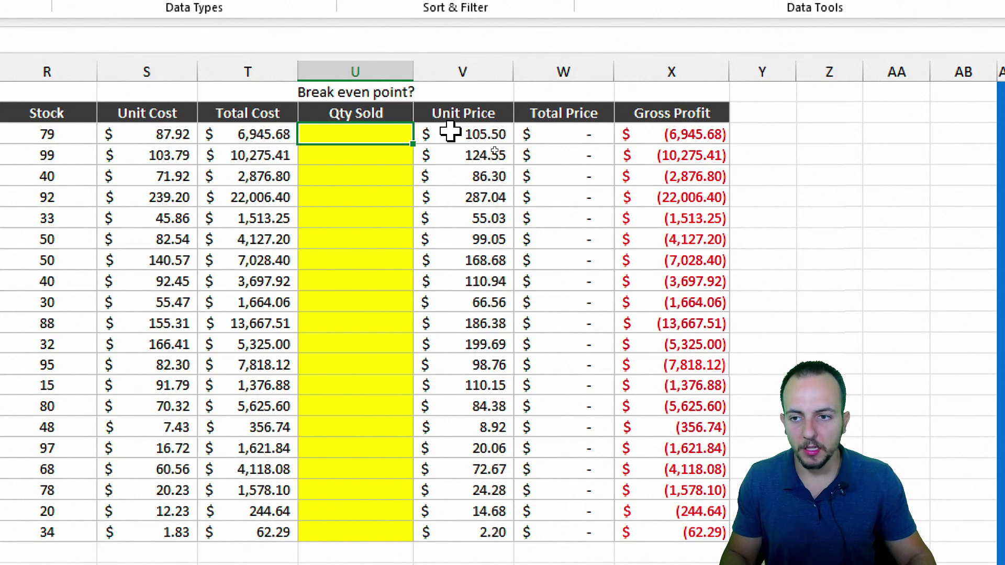
{"action": "left_click", "coordinate": [661, 134]}
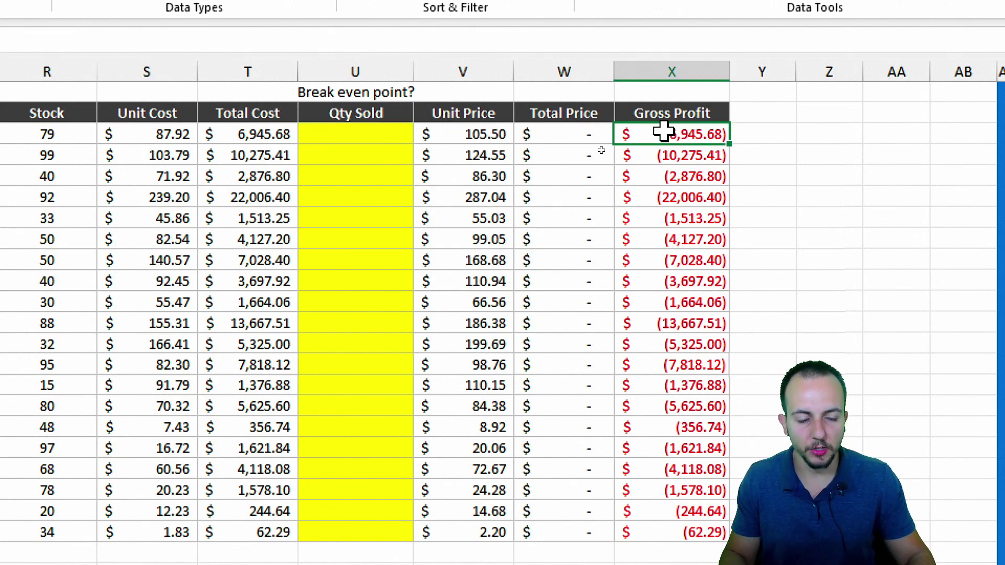
- Try 55 and 65 as Item 0001's quantity sold in U3, and clear the cell
{"action": "left_click", "coordinate": [366, 137]}
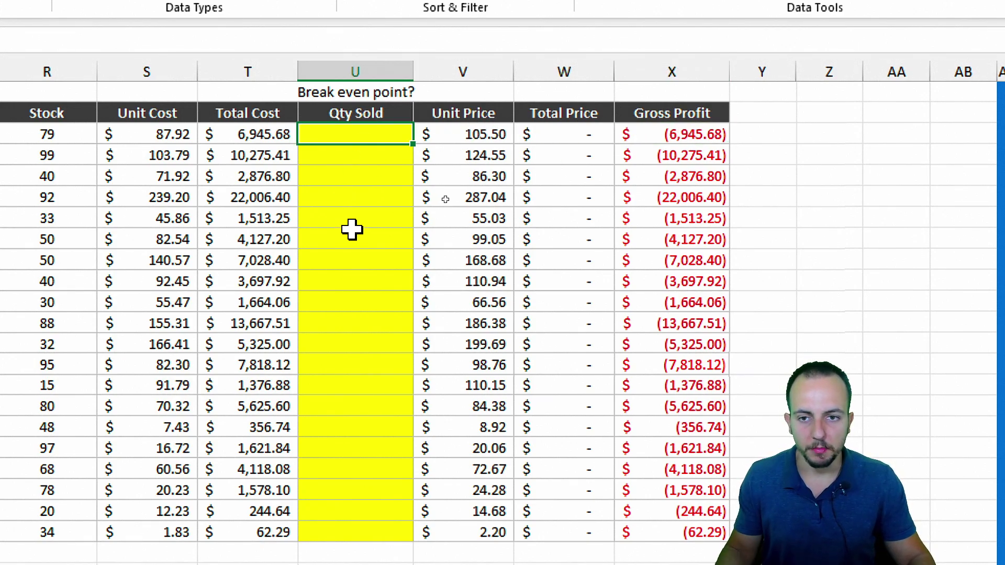
{"action": "type", "text": "55"}
{"action": "key", "text": "Return"}
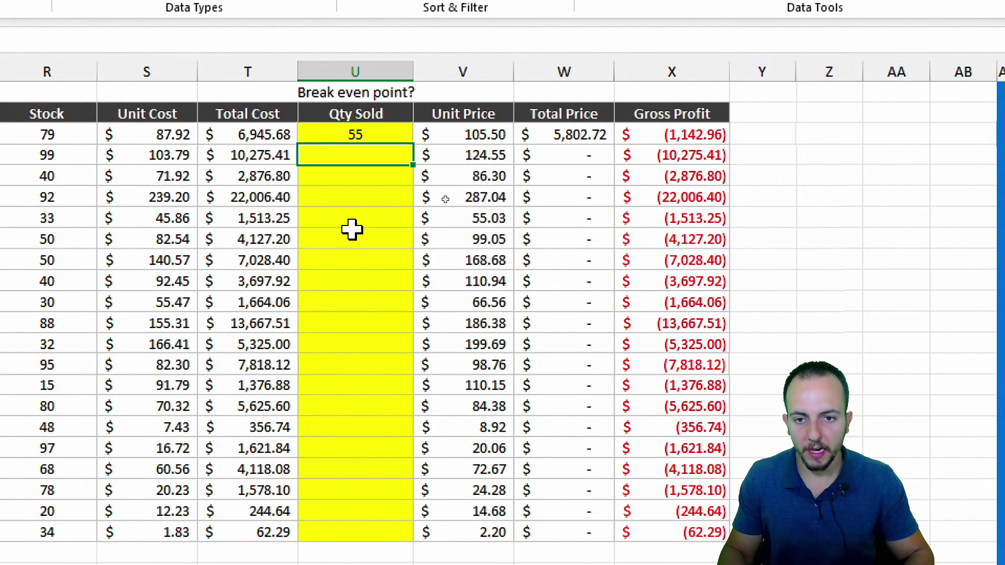
{"action": "key", "text": "Up"}
{"action": "type", "text": "65"}
{"action": "key", "text": "Return"}
{"action": "key", "text": "Up"}
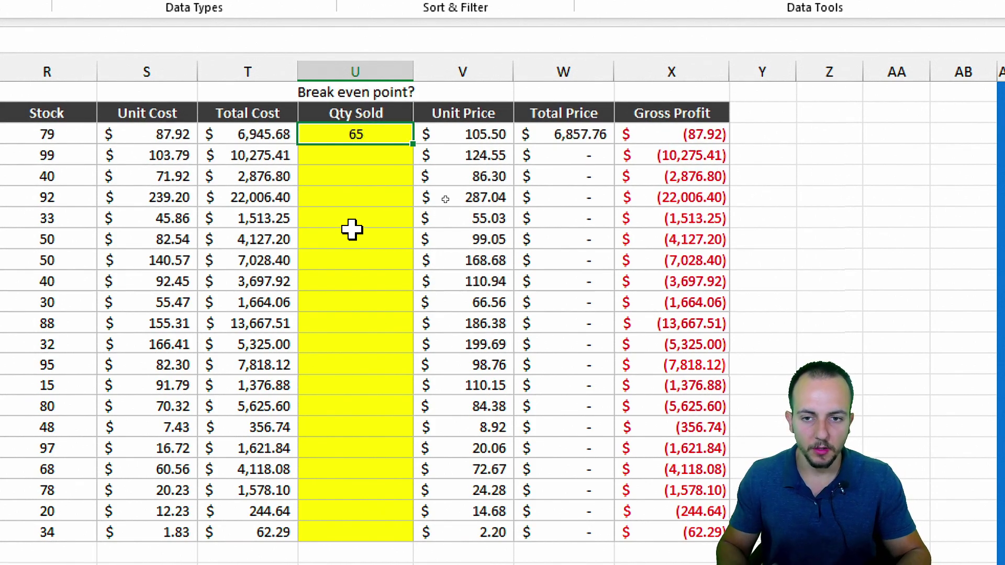
{"action": "key", "text": "Delete"}
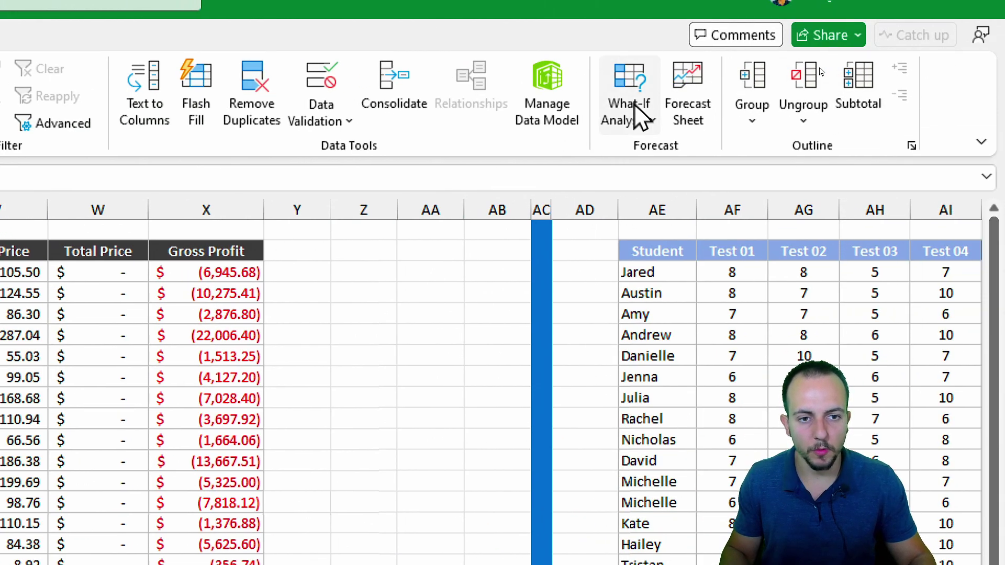
- Start a Goal Seek what-if analysis with Item 0001's gross profit in X3 as the set cell and 0 as its value
{"action": "left_click", "coordinate": [635, 107]}
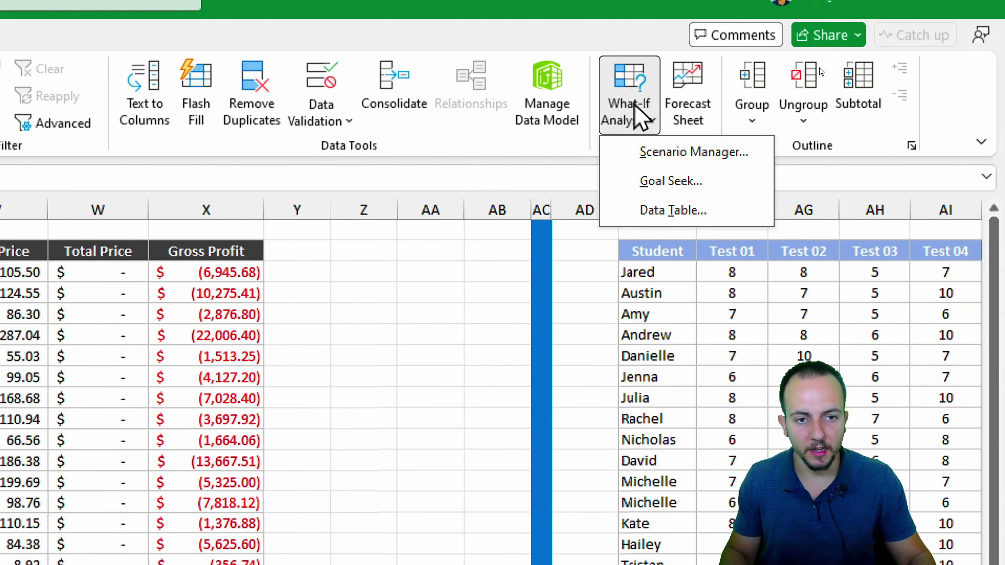
{"action": "left_click", "coordinate": [675, 184]}
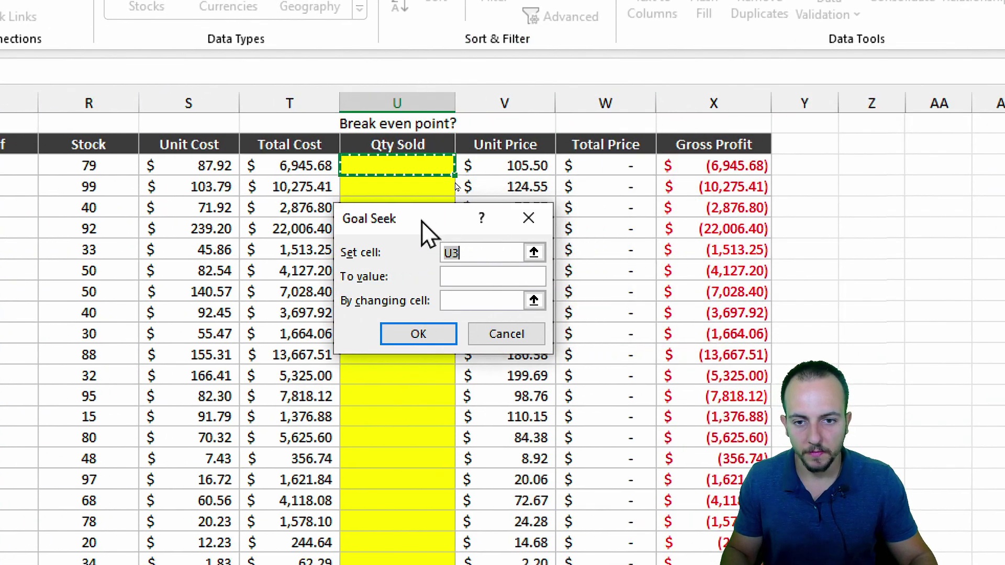
{"action": "left_click_drag", "start_coordinate": [421, 222], "coordinate": [437, 218]}
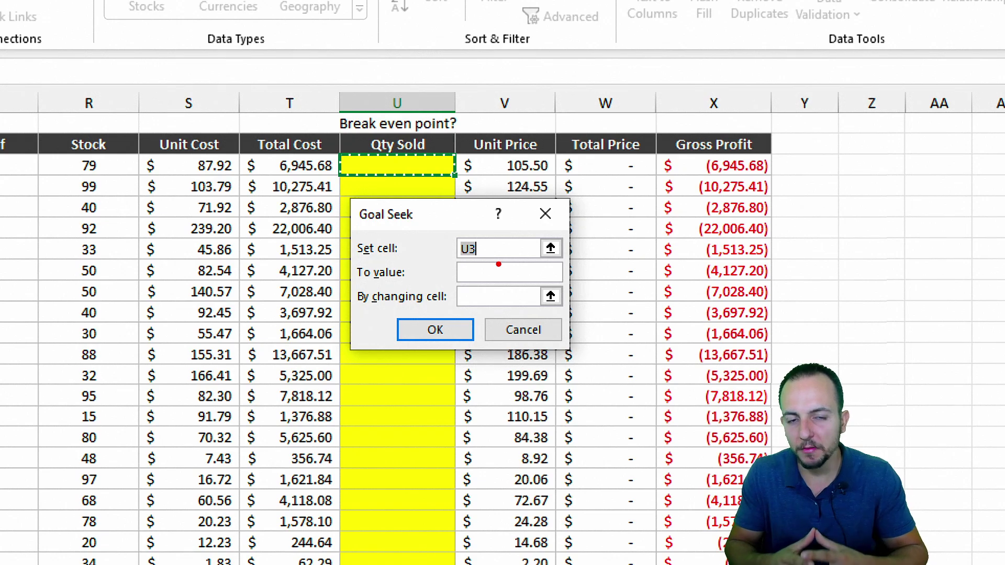
{"action": "left_click_drag", "start_coordinate": [654, 151], "coordinate": [778, 180]}
{"action": "left_click_drag", "start_coordinate": [780, 179], "coordinate": [810, 215]}
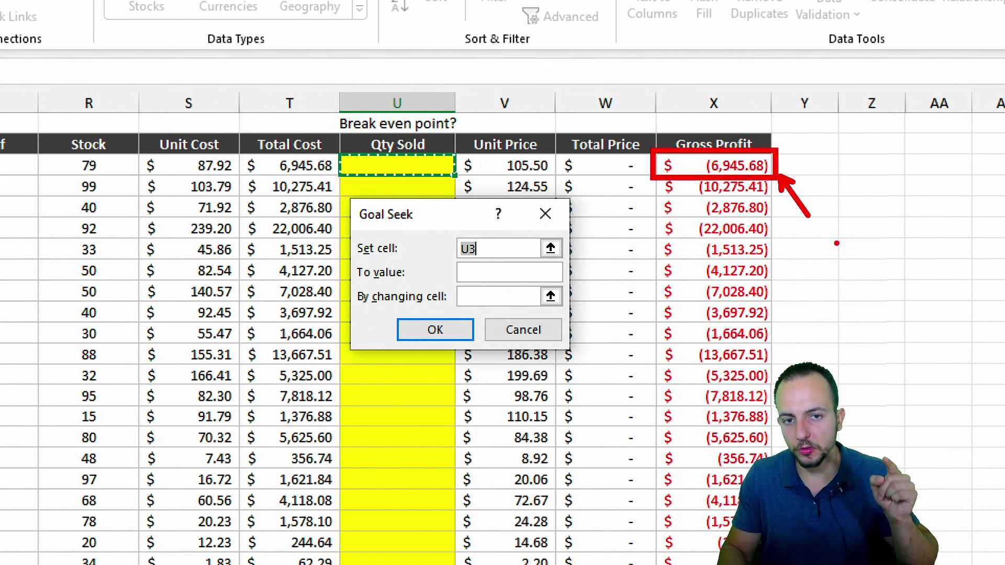
{"action": "left_click", "coordinate": [713, 165]}
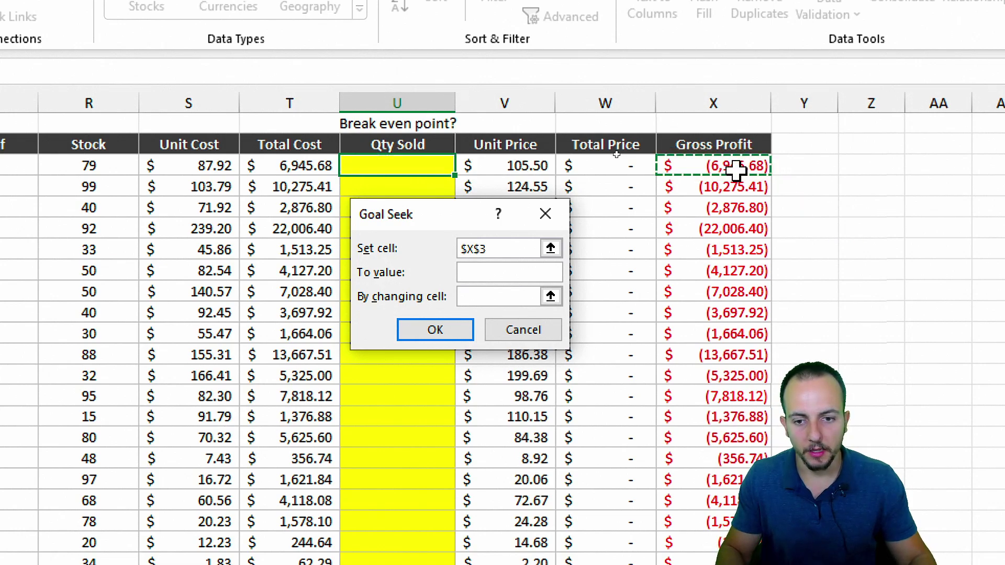
{"action": "left_click", "coordinate": [478, 273]}
{"action": "type", "text": "0"}
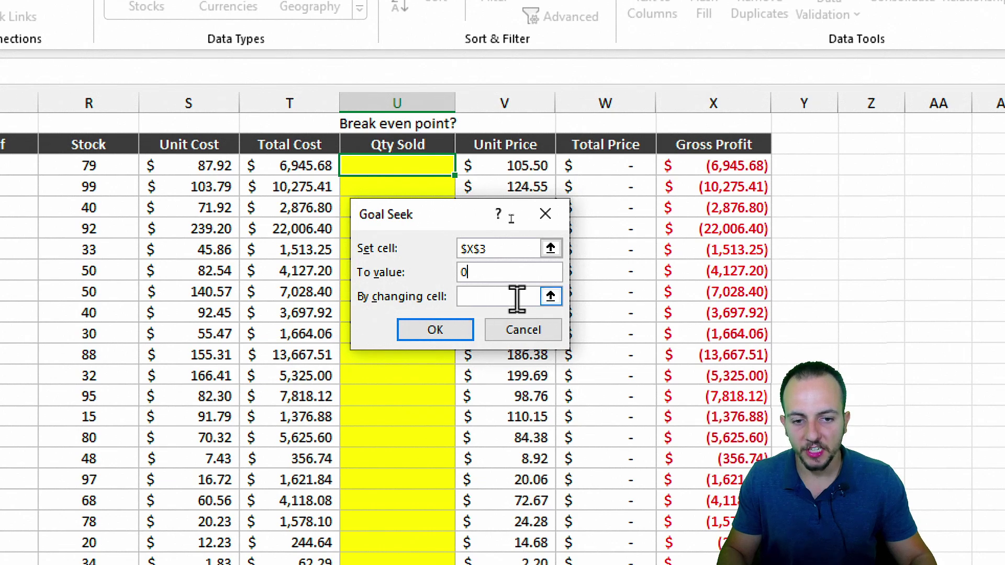
- Use Item 0001's quantity sold cell U3 as the changing cell, run Goal Seek and keep the solution
{"action": "left_click", "coordinate": [550, 297]}
{"action": "left_click", "coordinate": [409, 160]}
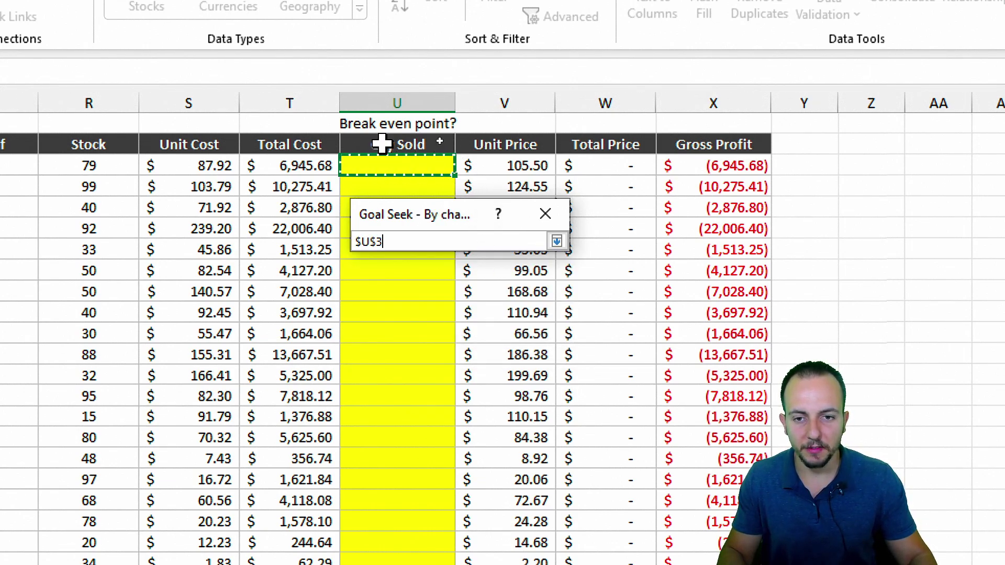
{"action": "left_click", "coordinate": [556, 241]}
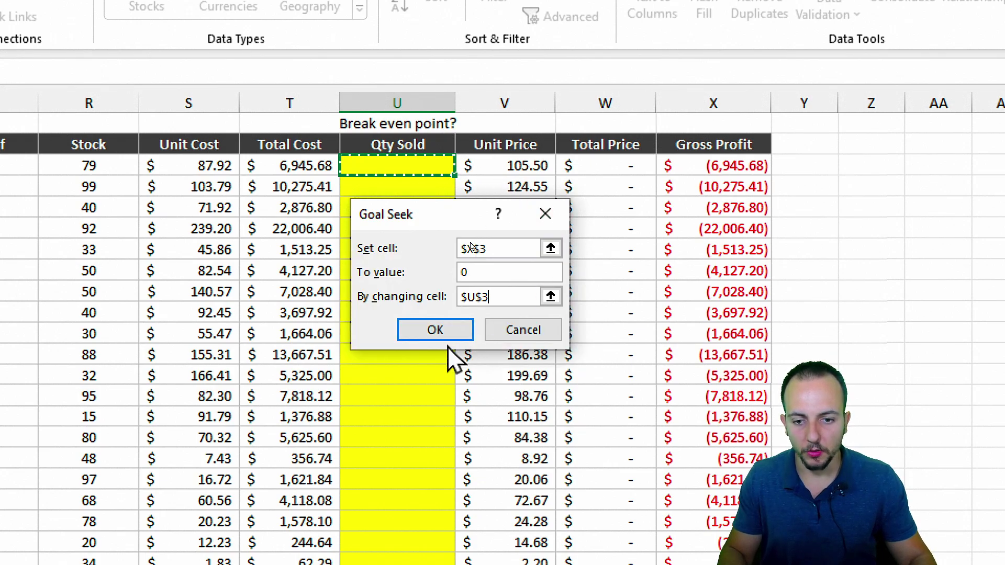
{"action": "left_click", "coordinate": [442, 335]}
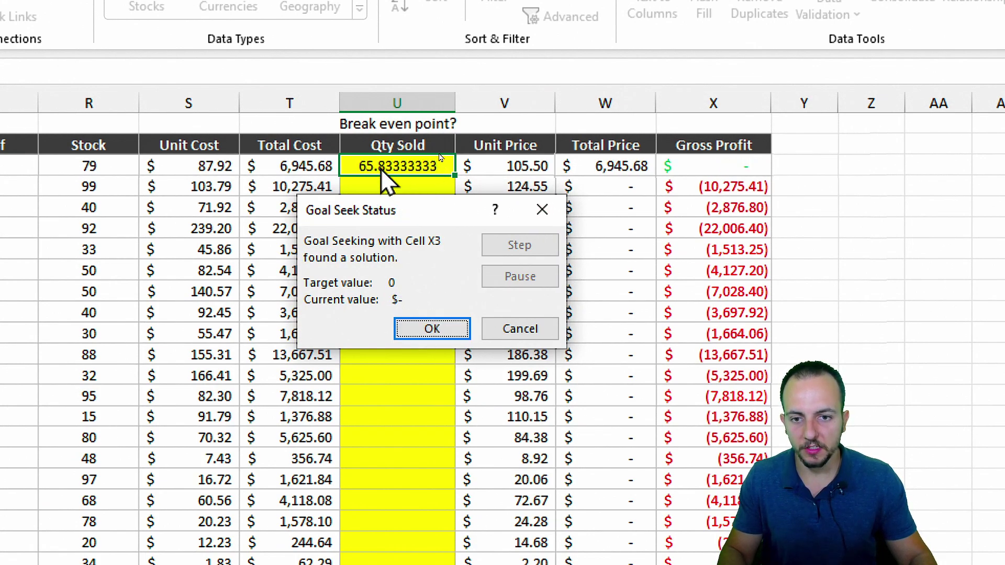
{"action": "left_click", "coordinate": [433, 329]}
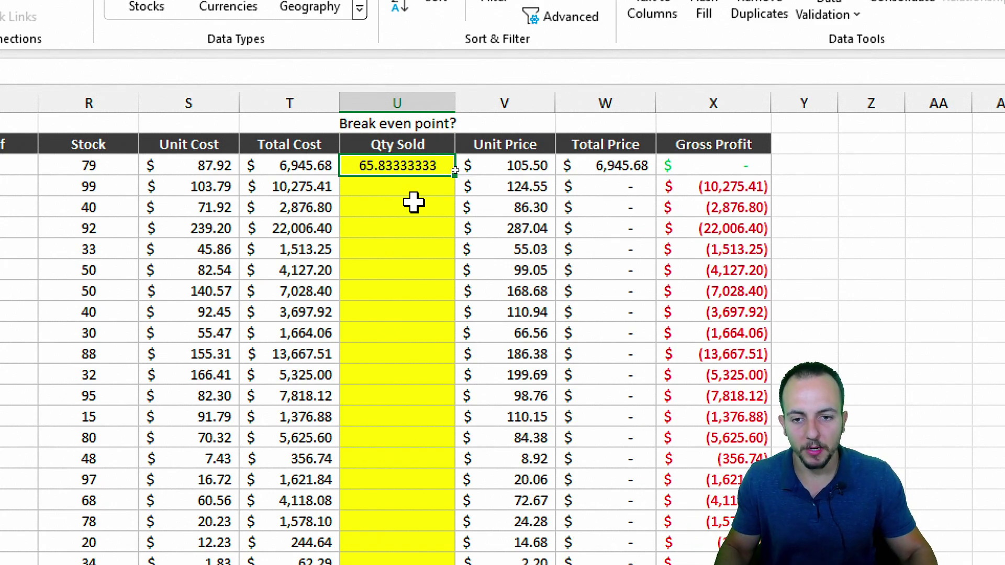
- Round Item 0001's quantity sold in U3 up to the whole number 66
{"action": "type", "text": "66"}
{"action": "key", "text": "ctrl+Return"}
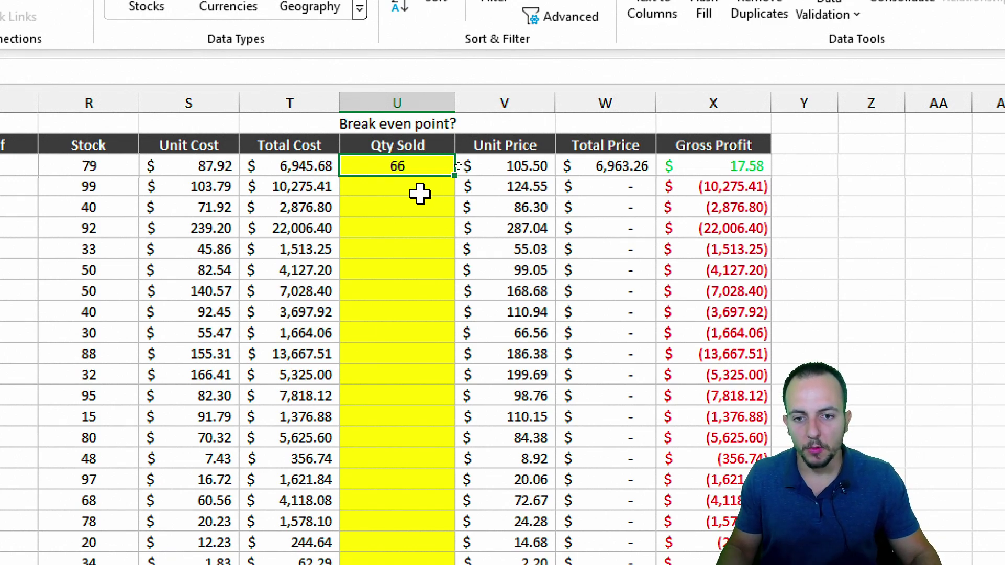
{"action": "left_click", "coordinate": [420, 190]}
{"action": "key", "text": "shift+space"}
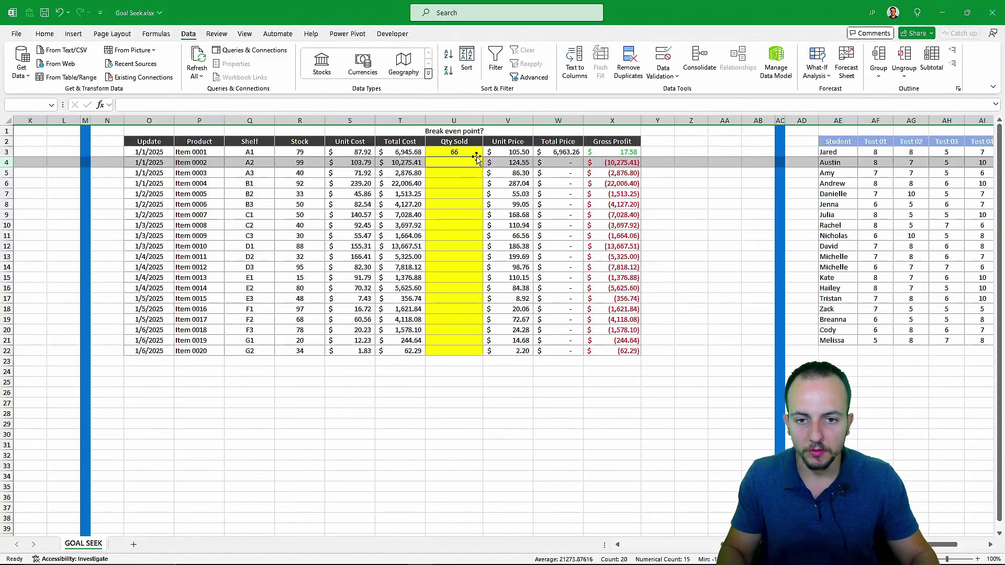
{"action": "left_click", "coordinate": [465, 154]}
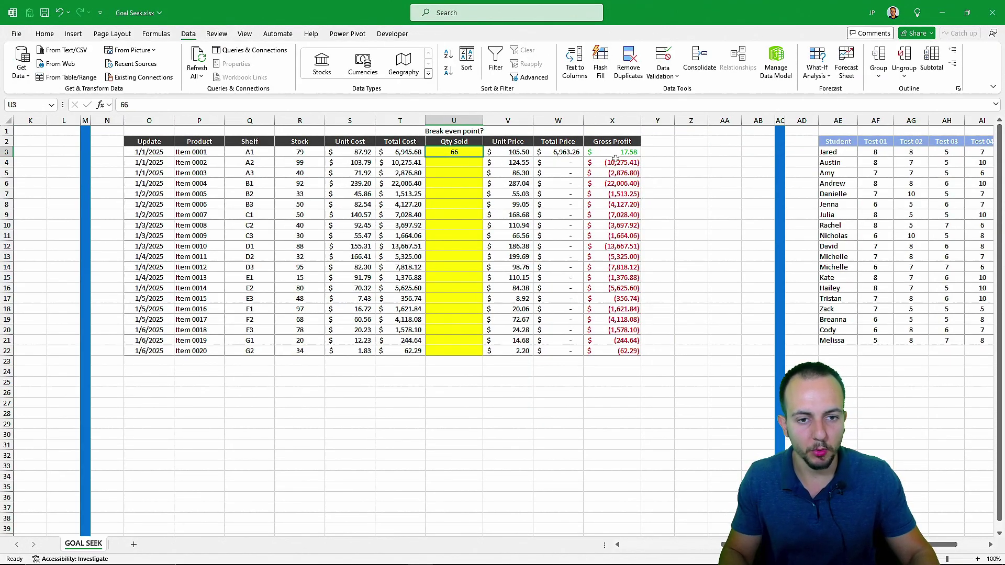
- Review the gross profit values and Item 0001's quantity sold in the break-even table
{"action": "left_click_drag", "start_coordinate": [616, 160], "coordinate": [625, 331]}
{"action": "key", "text": "shift+space"}
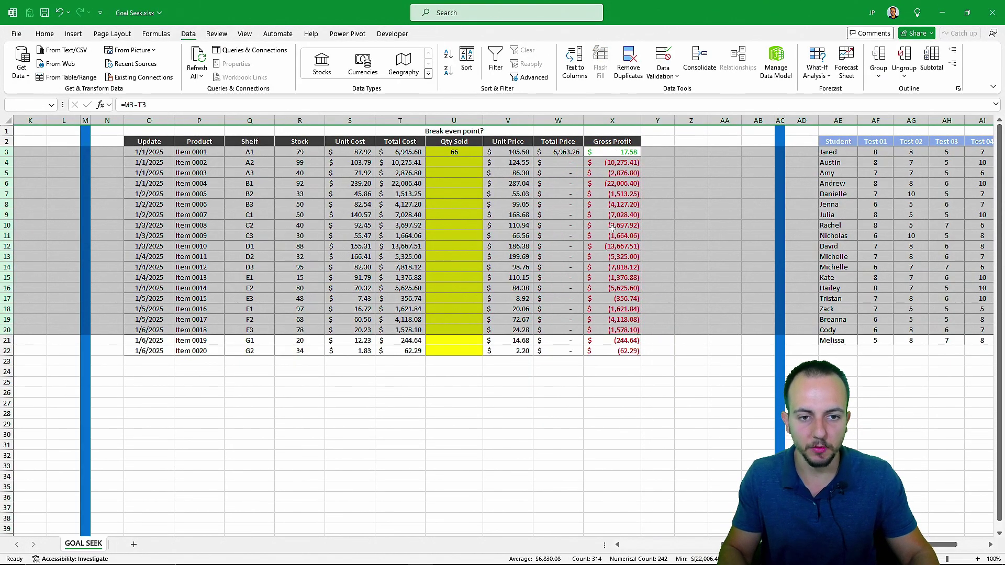
{"action": "left_click", "coordinate": [459, 156]}
- Examine the student grade table's test scores, empty Test 05 column, averages and the 8+ goal above them
{"action": "scroll", "coordinate": [458, 168], "scroll_direction": "right", "scroll_amount": 5}
{"action": "scroll", "coordinate": [536, 168], "scroll_direction": "right", "scroll_amount": 3}
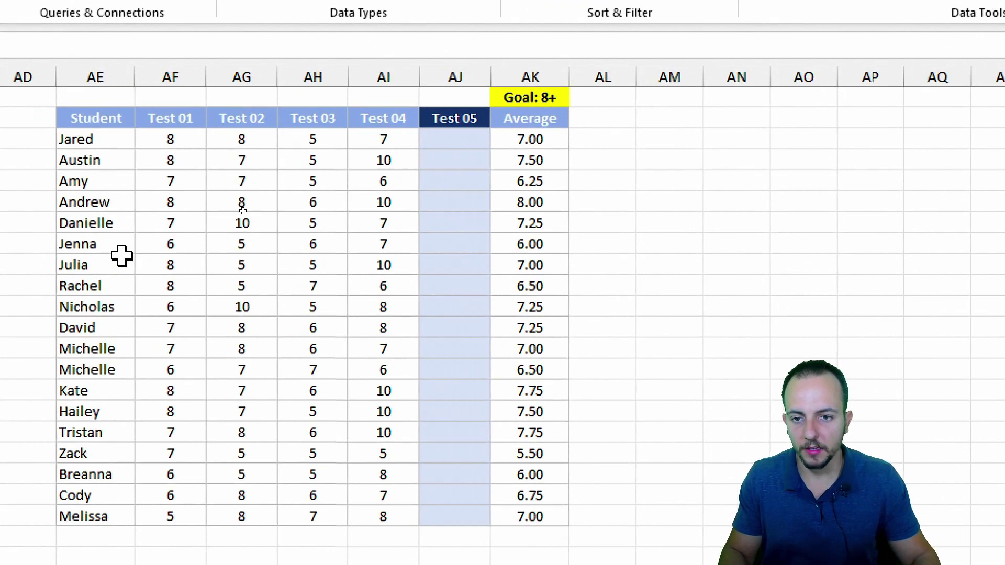
{"action": "left_click_drag", "start_coordinate": [238, 120], "coordinate": [272, 131]}
{"action": "left_click_drag", "start_coordinate": [237, 98], "coordinate": [574, 94]}
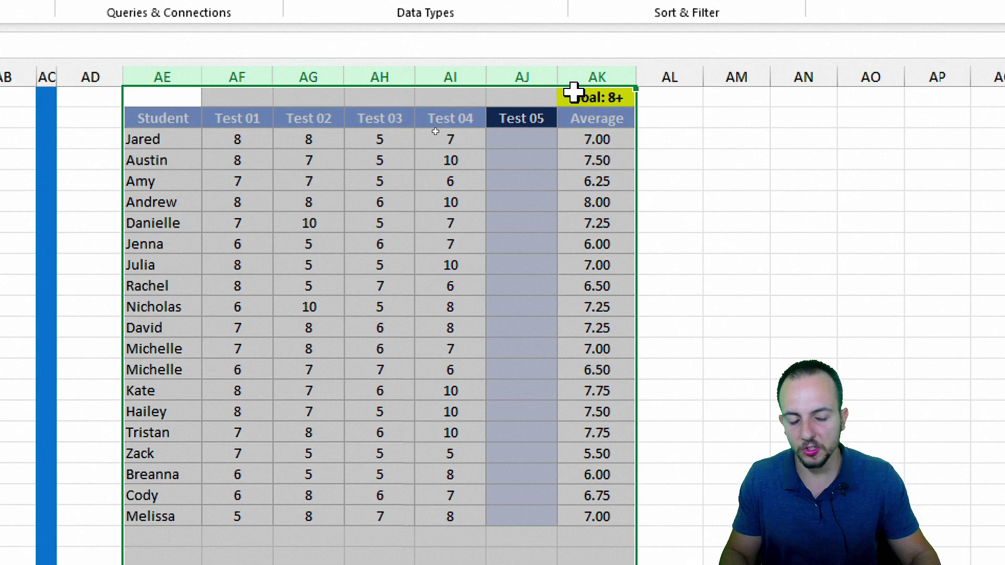
{"action": "left_click", "coordinate": [532, 141]}
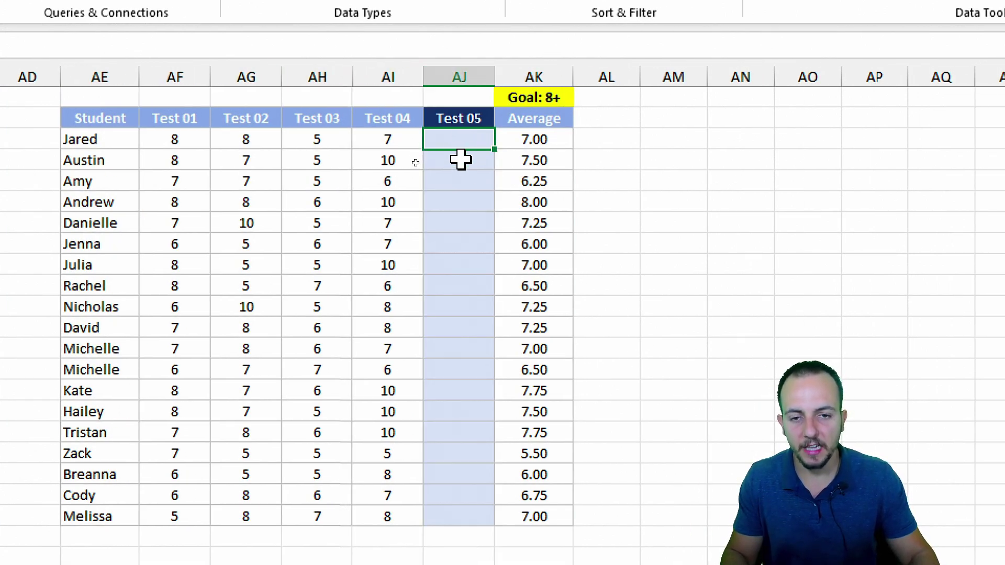
{"action": "scroll", "coordinate": [452, 189], "scroll_direction": "left", "scroll_amount": 1}
{"action": "left_click", "coordinate": [520, 165]}
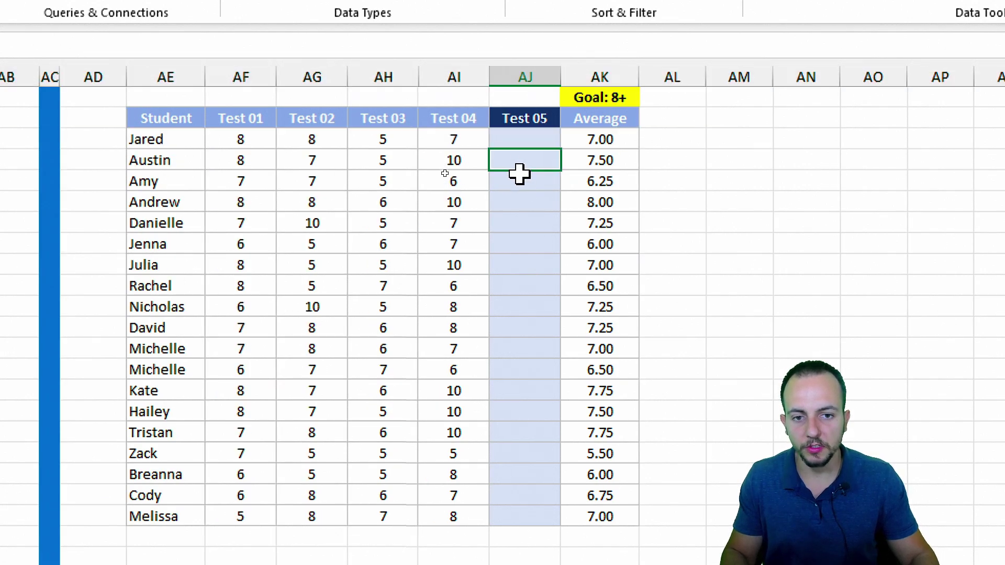
{"action": "left_click", "coordinate": [523, 183]}
{"action": "left_click", "coordinate": [530, 203]}
{"action": "left_click_drag", "start_coordinate": [606, 140], "coordinate": [601, 516]}
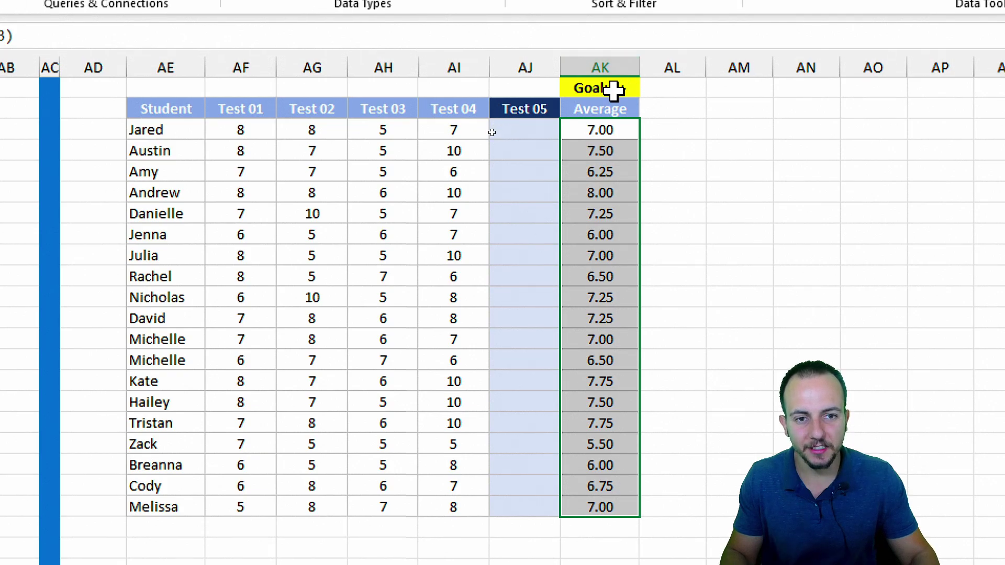
{"action": "left_click", "coordinate": [610, 78]}
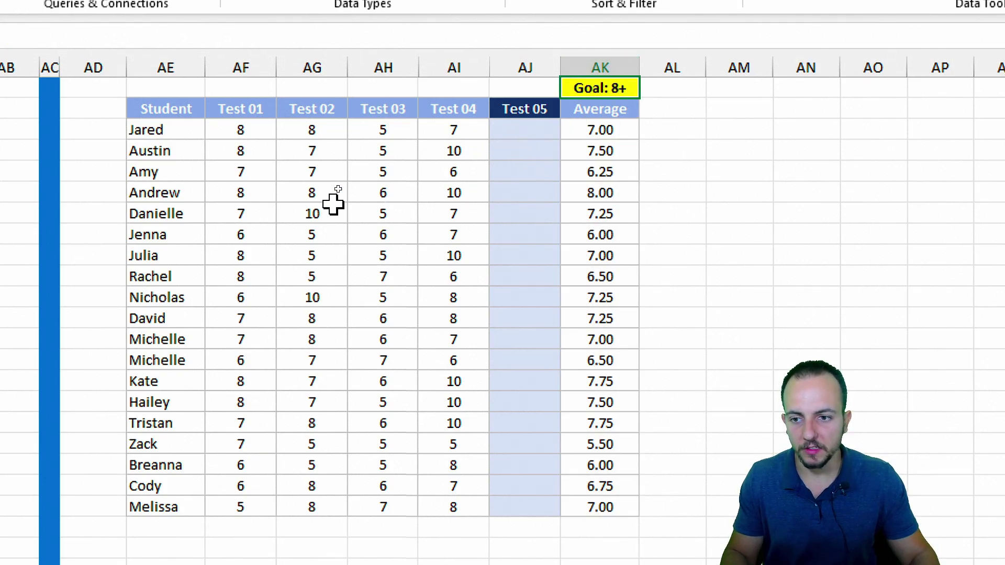
{"action": "left_click_drag", "start_coordinate": [175, 197], "coordinate": [507, 204]}
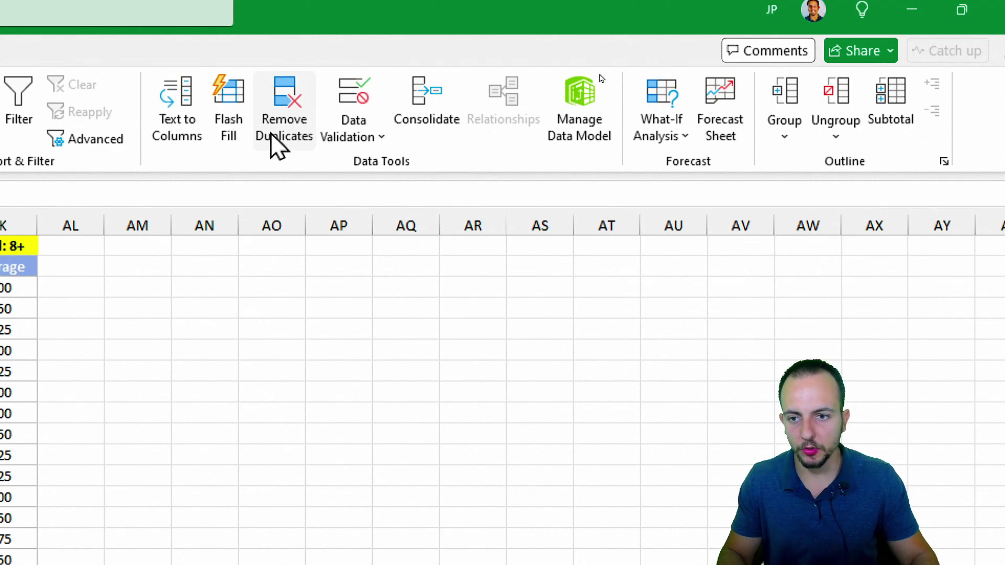
- Start a Goal Seek what-if analysis with the row 9 student's average in AK9 as the set cell and 8 as its value
{"action": "left_click", "coordinate": [661, 134]}
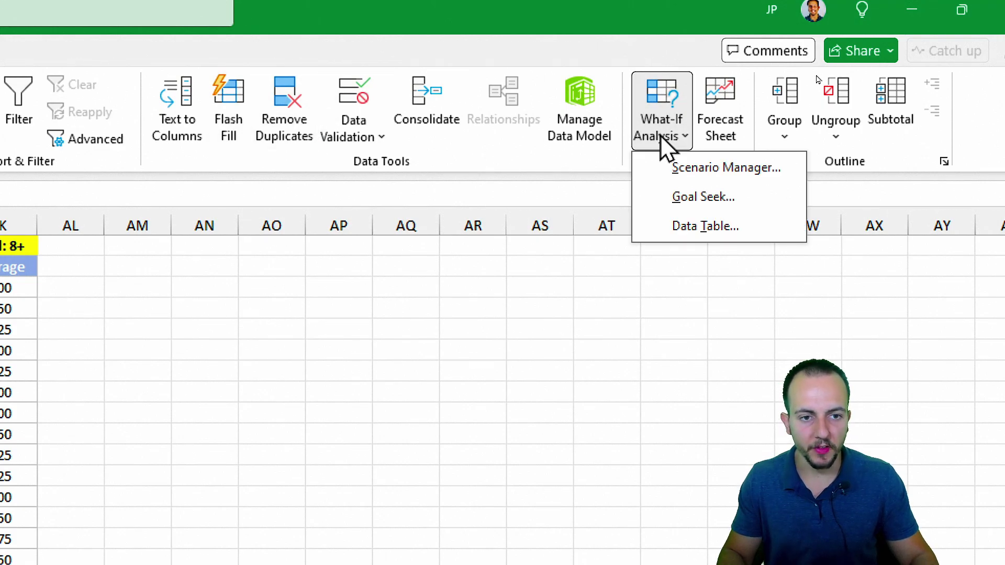
{"action": "left_click", "coordinate": [683, 168]}
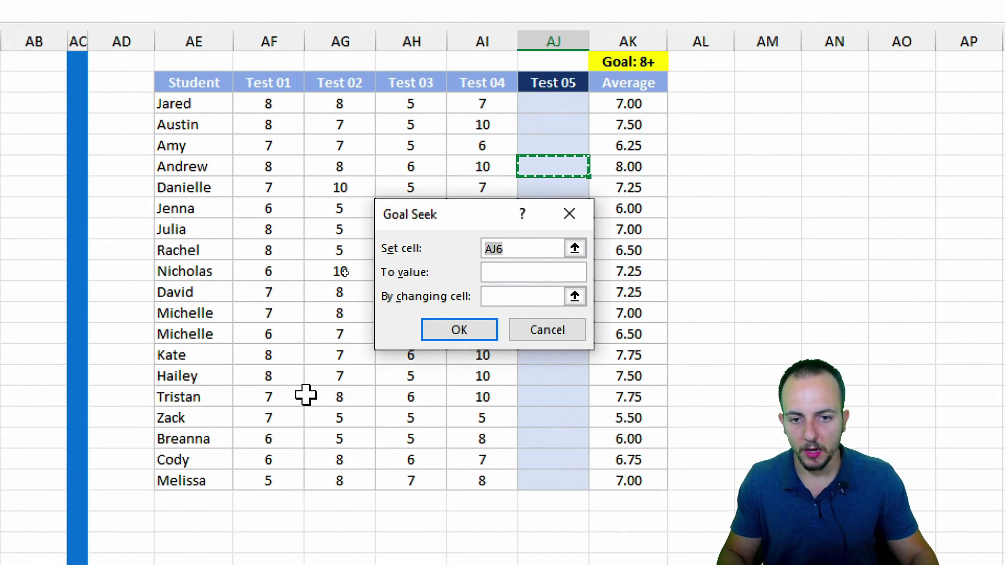
{"action": "left_click_drag", "start_coordinate": [456, 233], "coordinate": [230, 316]}
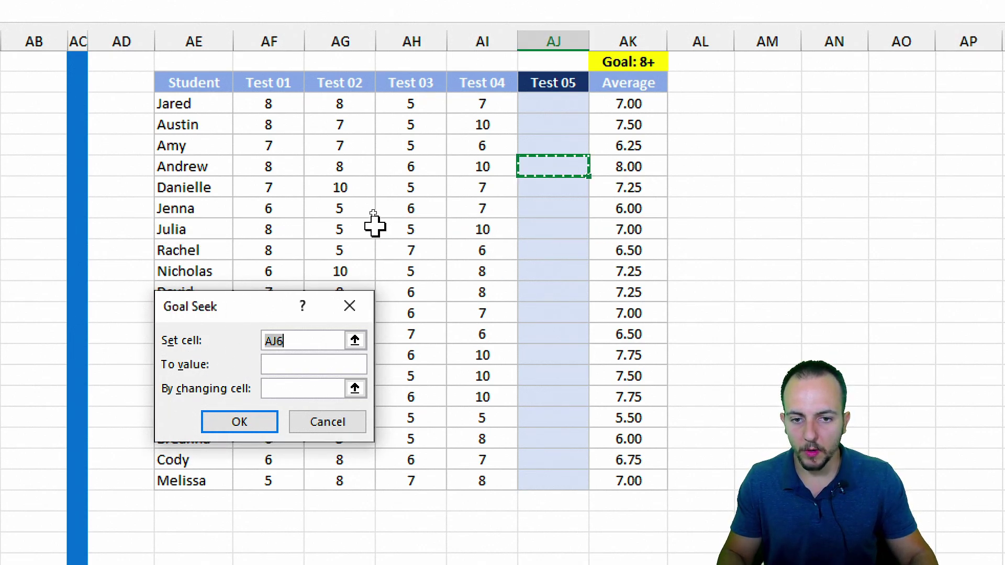
{"action": "left_click", "coordinate": [645, 225]}
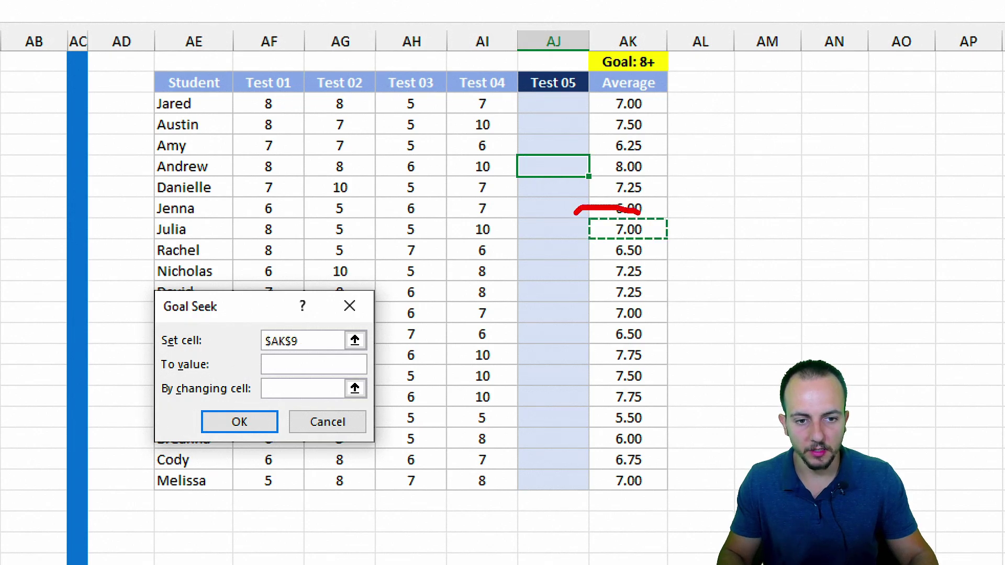
{"action": "left_click_drag", "start_coordinate": [639, 211], "coordinate": [559, 218]}
{"action": "left_click_drag", "start_coordinate": [253, 233], "coordinate": [547, 234]}
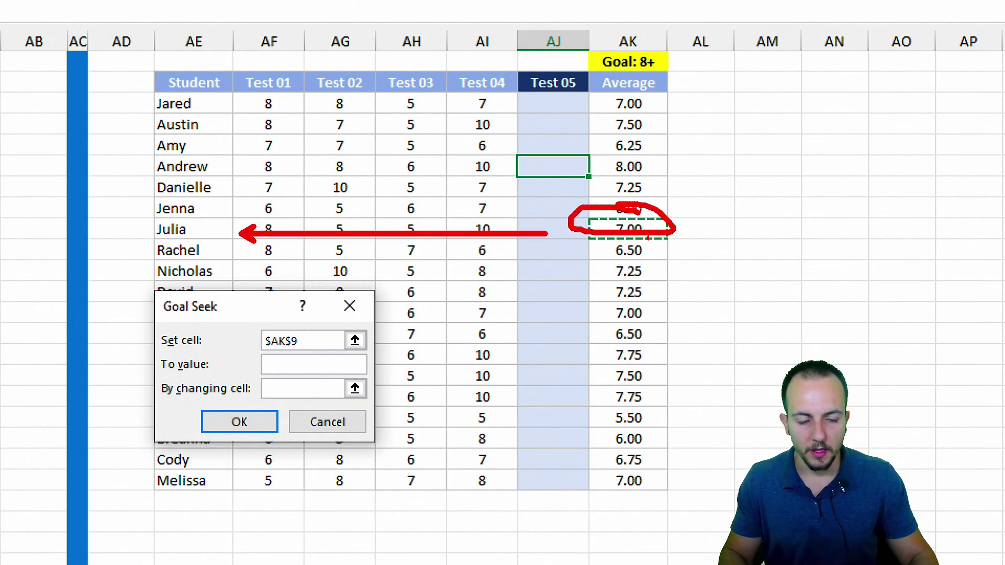
{"action": "key", "text": "ctrl+z"}
{"action": "key", "text": "ctrl+z"}
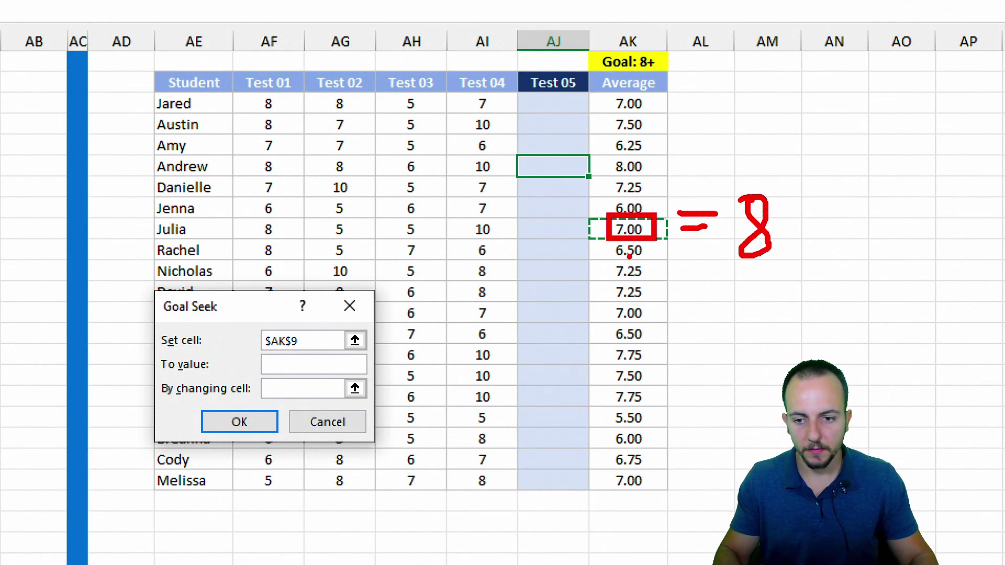
{"action": "left_click", "coordinate": [286, 366]}
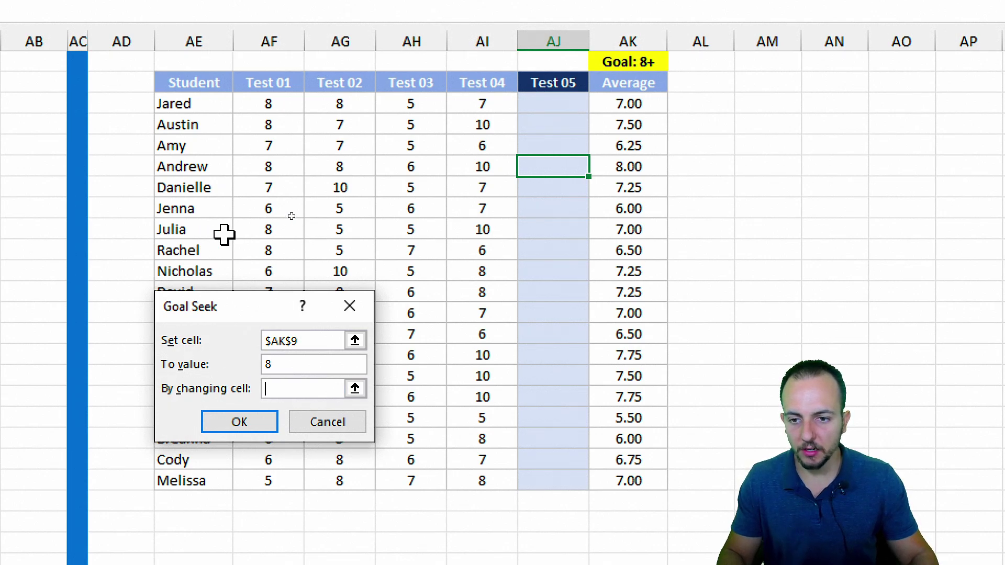
- Use the row 9 student's Test 05 cell AJ9 as the changing cell, run Goal Seek and keep the solution
{"action": "left_click", "coordinate": [542, 229]}
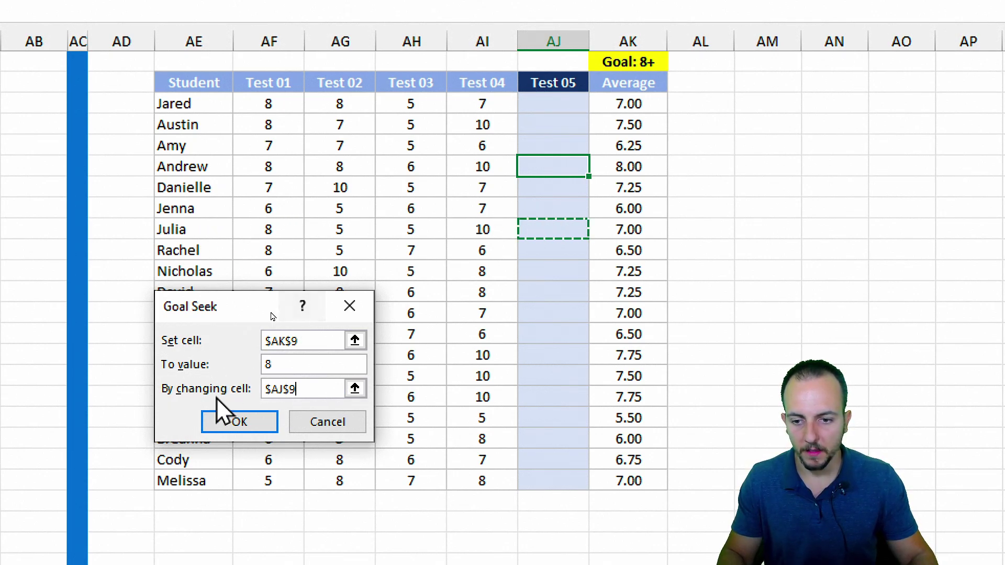
{"action": "left_click", "coordinate": [248, 427]}
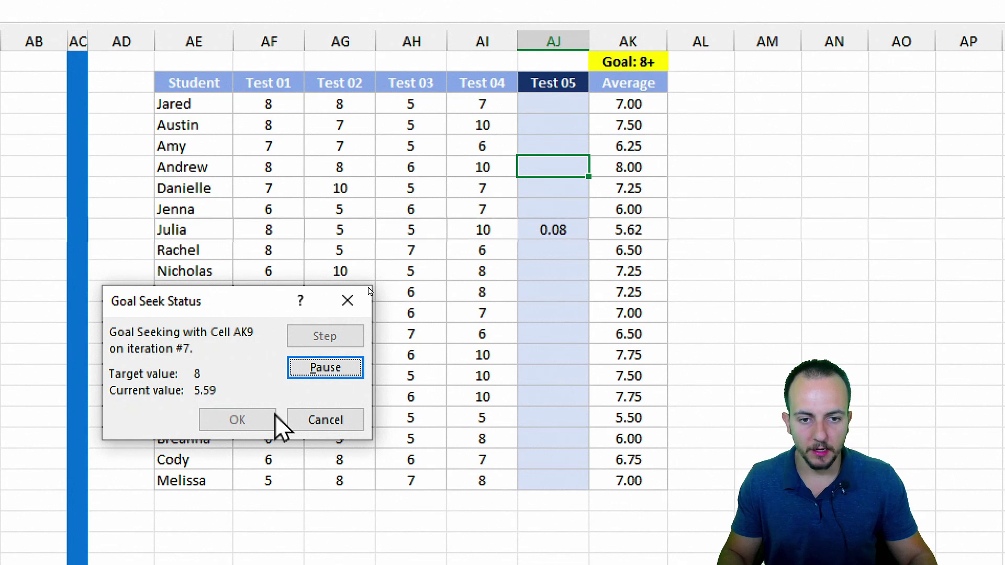
{"action": "left_click", "coordinate": [245, 422]}
- Examine the row 9 student's required Test 05 score against the average it produces
{"action": "left_click", "coordinate": [571, 233]}
{"action": "key", "text": "shift+space"}
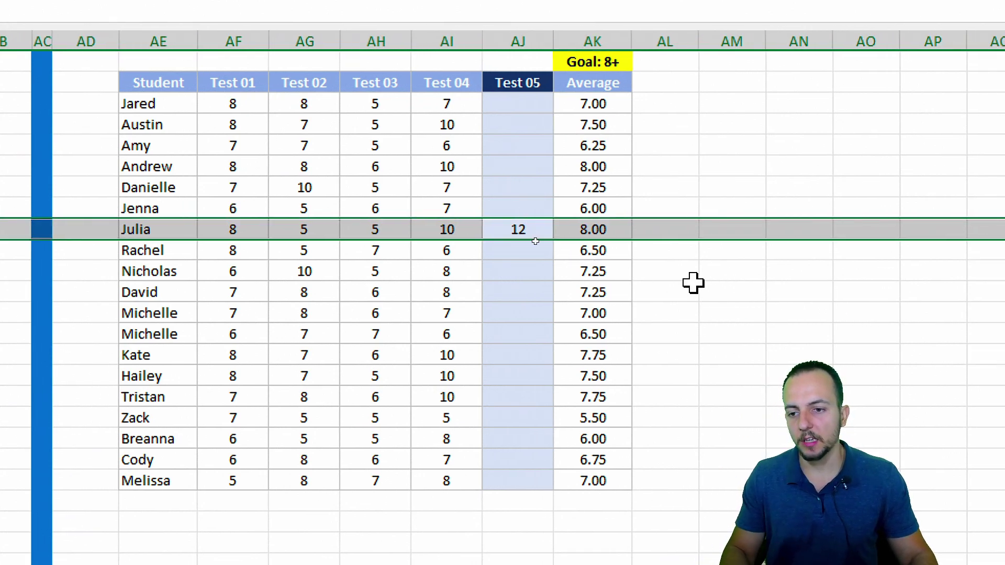
{"action": "mouse_move", "coordinate": [495, 206]}
{"action": "left_mouse_down"}
{"action": "mouse_move", "coordinate": [541, 244]}
{"action": "mouse_move", "coordinate": [568, 291]}
{"action": "left_mouse_up"}
{"action": "mouse_move", "coordinate": [125, 212]}
{"action": "left_mouse_down"}
{"action": "mouse_move", "coordinate": [117, 225]}
{"action": "mouse_move", "coordinate": [158, 245]}
{"action": "mouse_move", "coordinate": [125, 213]}
{"action": "left_mouse_up"}
{"action": "mouse_move", "coordinate": [603, 207]}
{"action": "left_mouse_down"}
{"action": "mouse_move", "coordinate": [571, 236]}
{"action": "mouse_move", "coordinate": [582, 211]}
{"action": "left_mouse_up"}
{"action": "left_click_drag", "start_coordinate": [630, 234], "coordinate": [692, 289]}
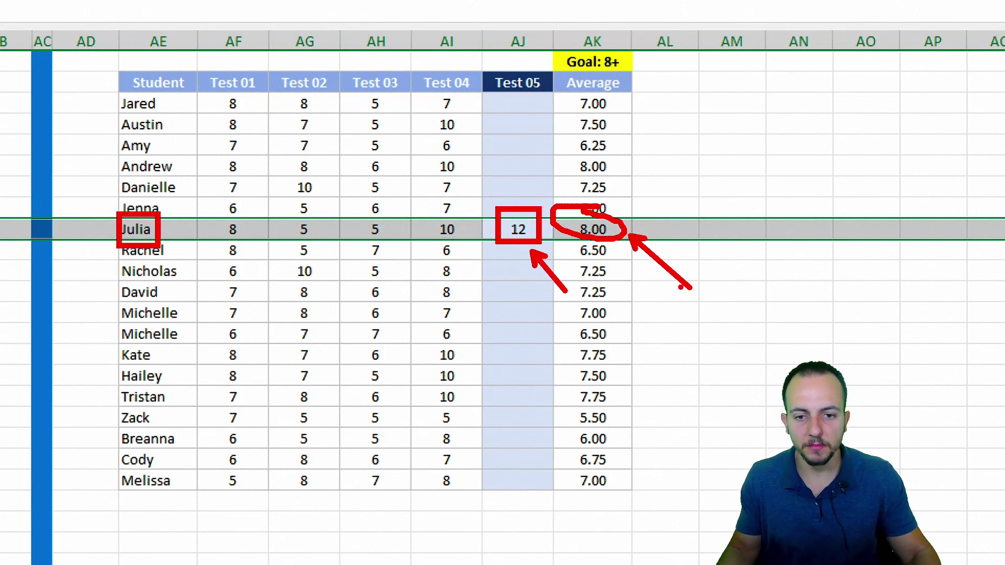
{"action": "left_click_drag", "start_coordinate": [711, 135], "coordinate": [680, 212]}
{"action": "left_click_drag", "start_coordinate": [746, 157], "coordinate": [719, 172]}
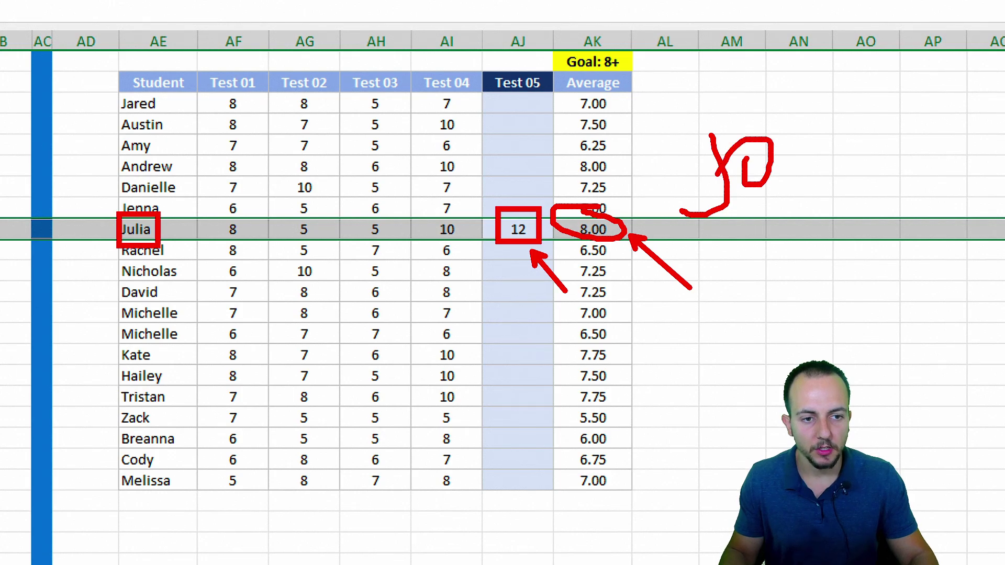
{"action": "left_click_drag", "start_coordinate": [674, 253], "coordinate": [839, 183]}
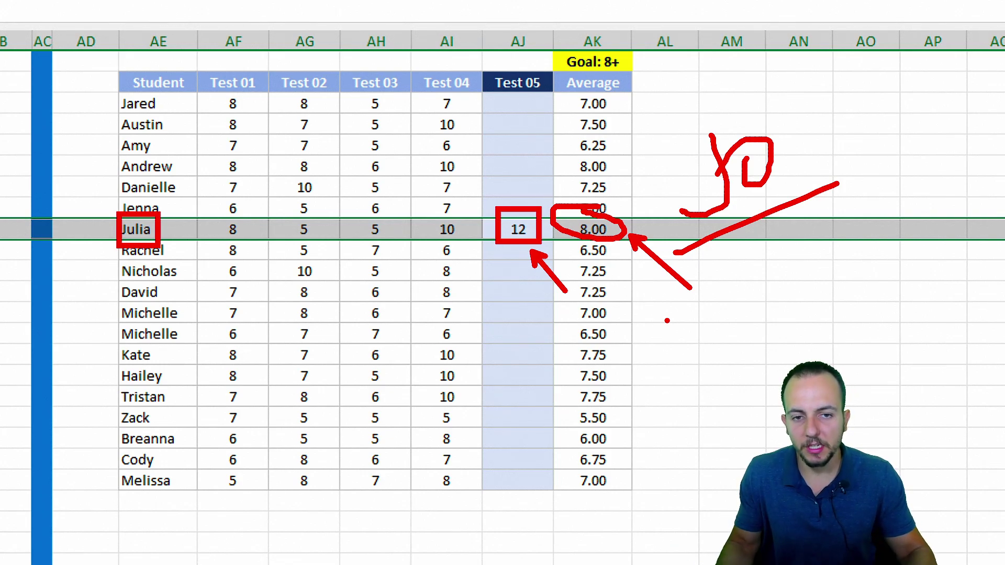
{"action": "key", "text": "Escape"}
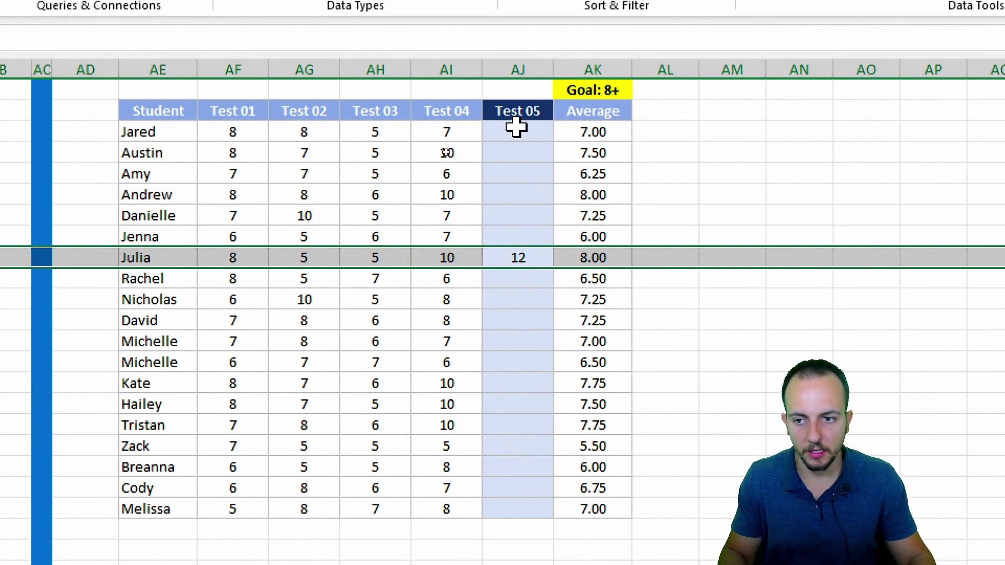
- Start a Goal Seek what-if analysis with the row 4 student's average in AK4 as the set cell and 8 as its value
{"action": "left_click", "coordinate": [515, 153]}
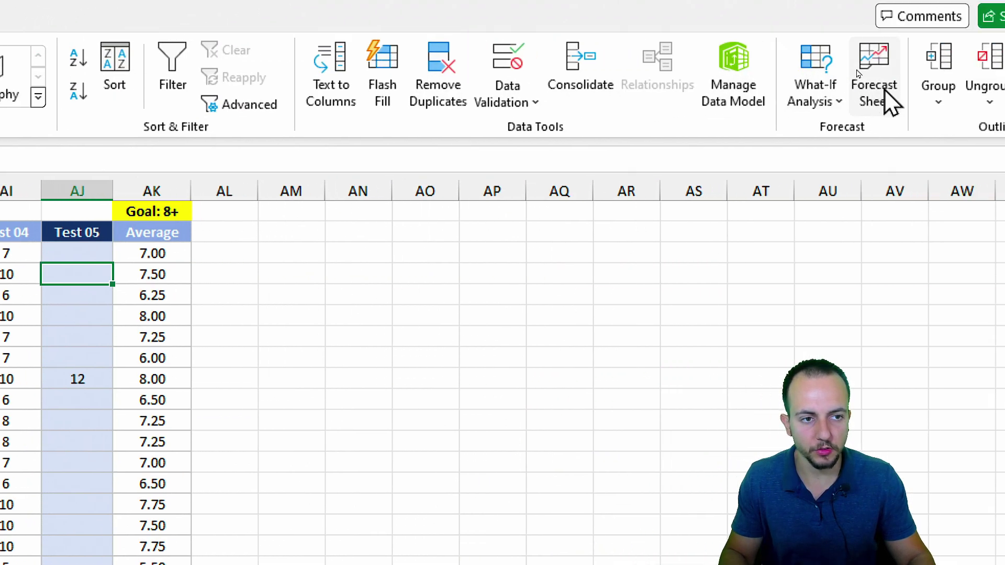
{"action": "left_click", "coordinate": [754, 97]}
{"action": "left_click", "coordinate": [821, 162]}
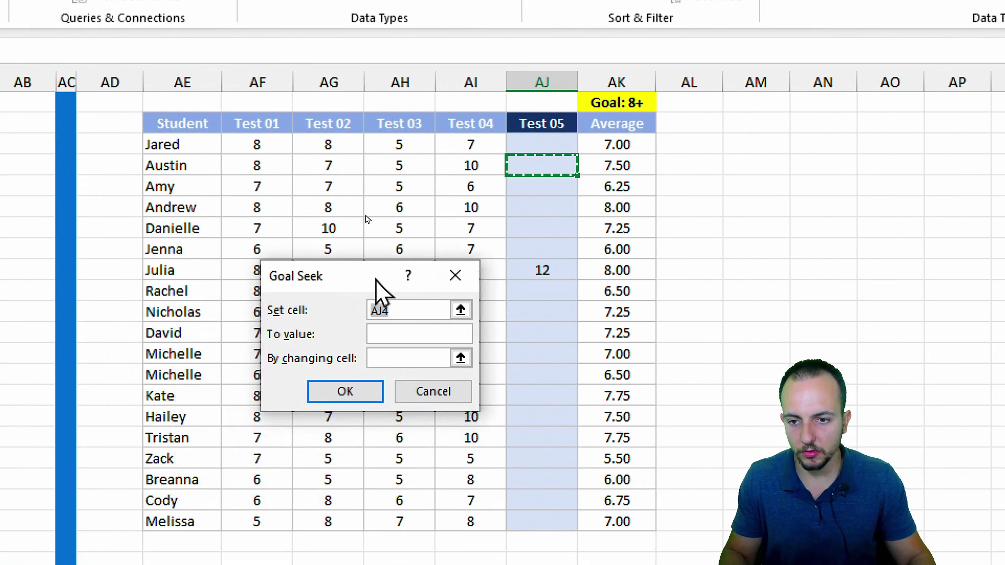
{"action": "left_click_drag", "start_coordinate": [376, 280], "coordinate": [352, 235]}
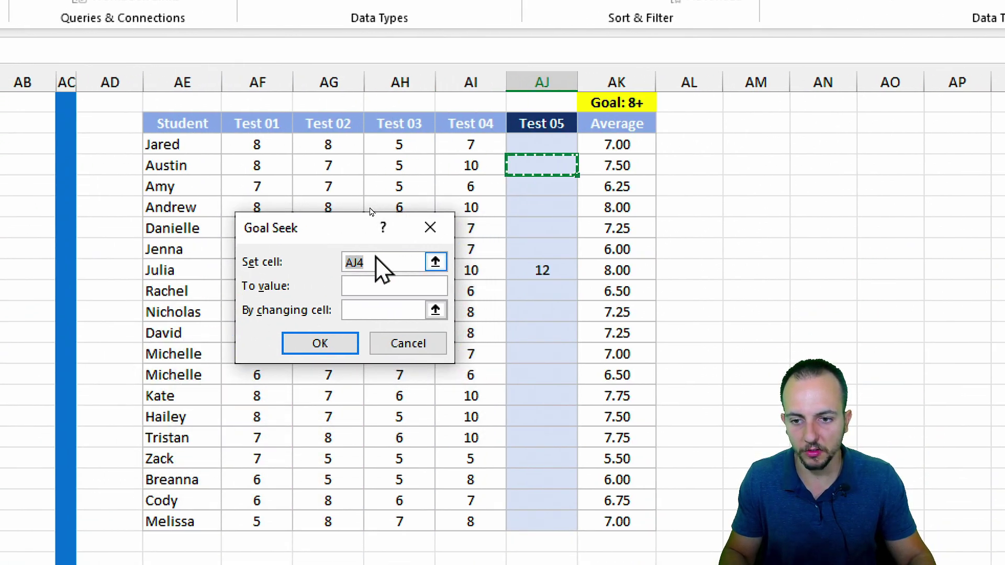
{"action": "left_click", "coordinate": [643, 163]}
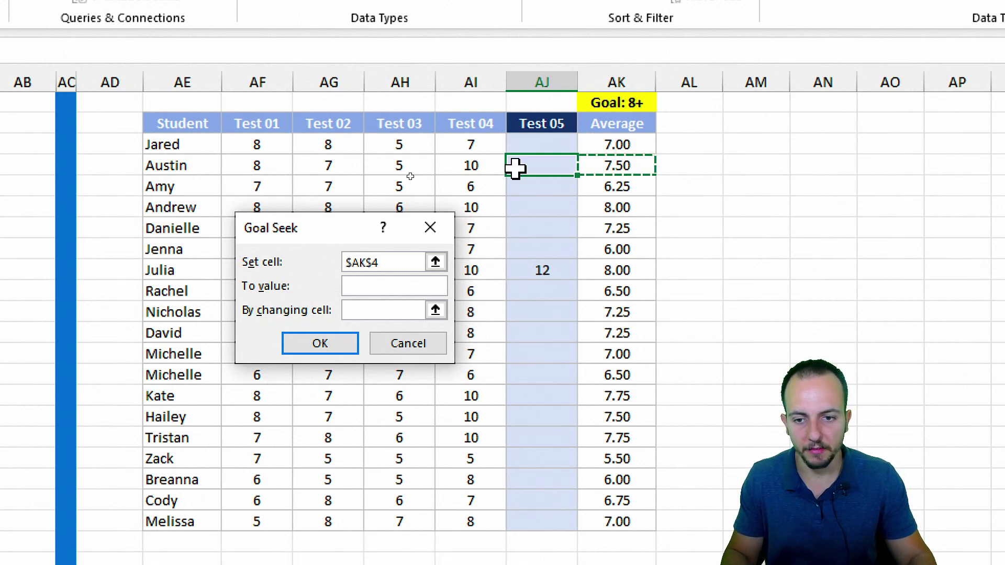
{"action": "left_click", "coordinate": [372, 285]}
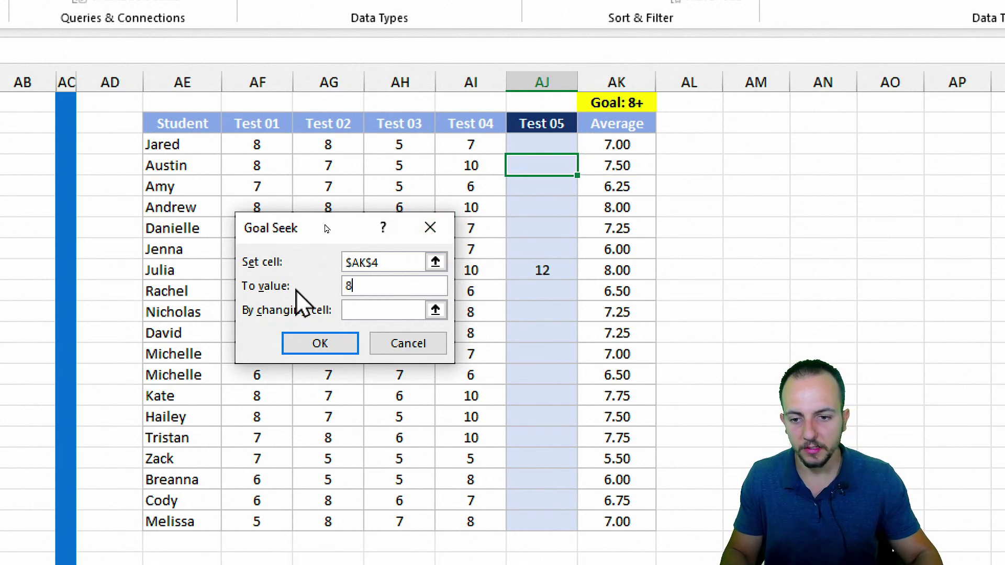
- Use the row 4 student's Test 05 cell AJ4 as the changing cell, run Goal Seek and keep the solution
{"action": "left_click", "coordinate": [435, 310]}
{"action": "left_click", "coordinate": [518, 167]}
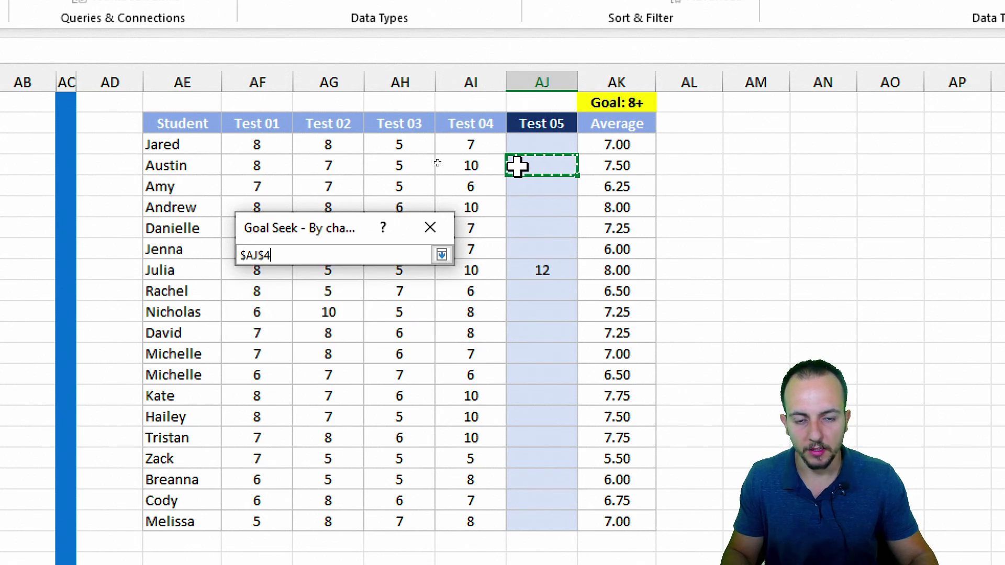
{"action": "left_click", "coordinate": [442, 255]}
{"action": "left_click", "coordinate": [310, 343]}
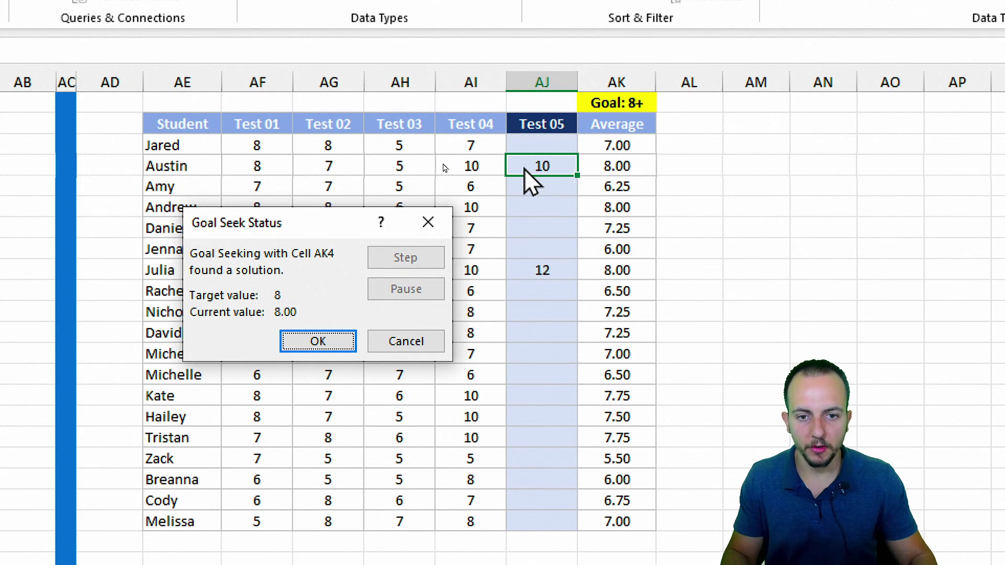
{"action": "left_click", "coordinate": [323, 343]}
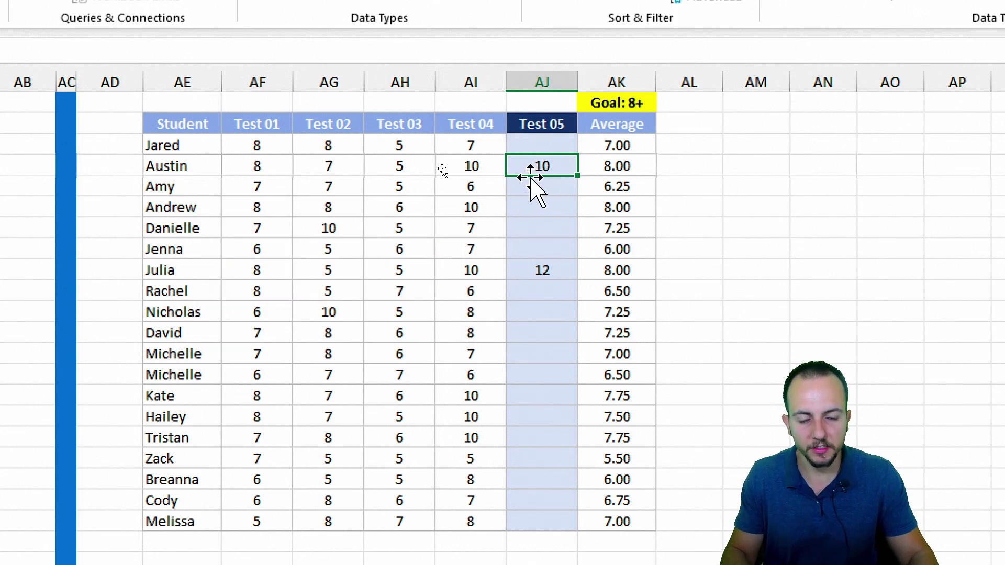
- Check the average formula in AK4 and look back over the break-even and sales tables
{"action": "key", "text": "Delete"}
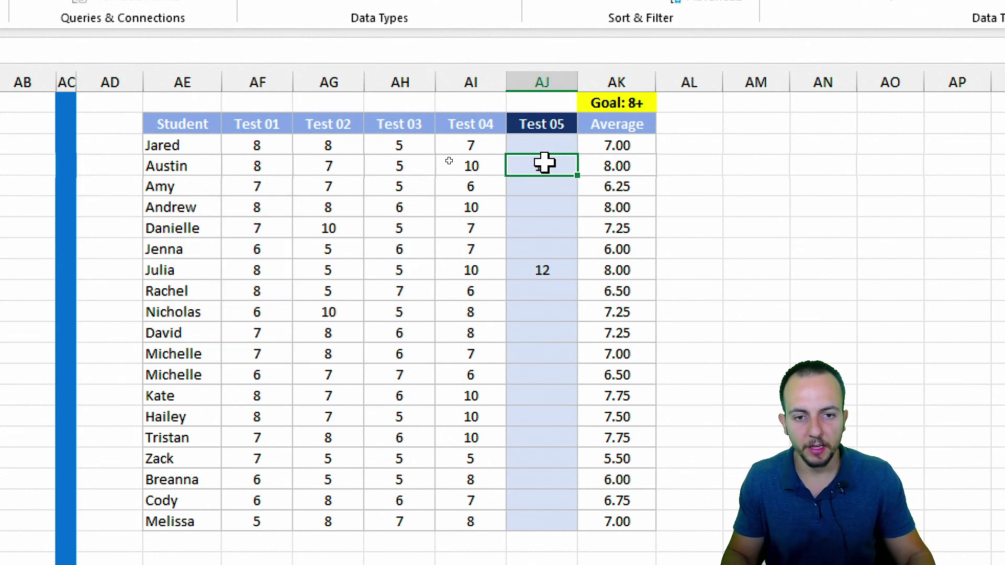
{"action": "key", "text": "ctrl+z"}
{"action": "left_click", "coordinate": [644, 166]}
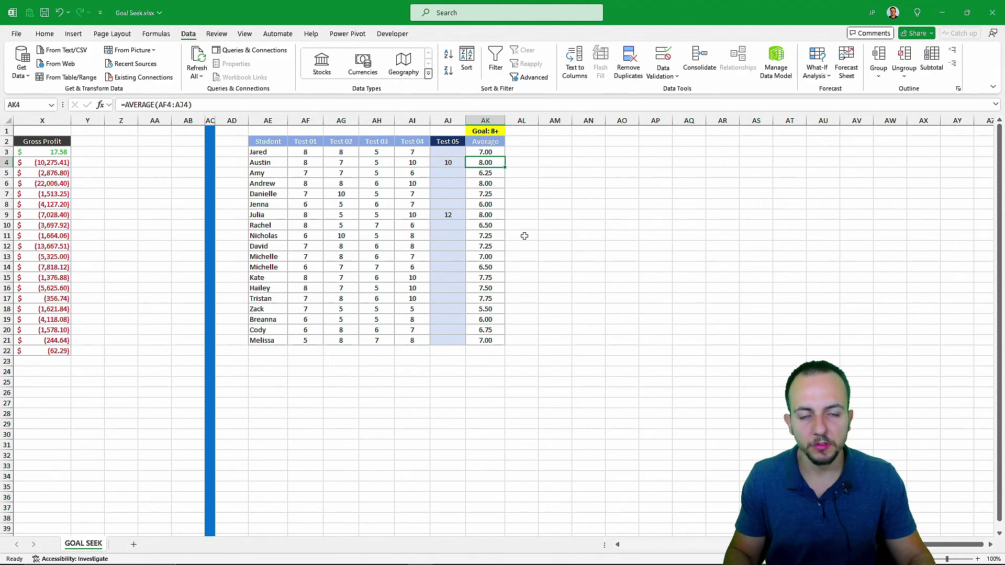
{"action": "scroll", "coordinate": [459, 243], "scroll_direction": "left", "scroll_amount": 5}
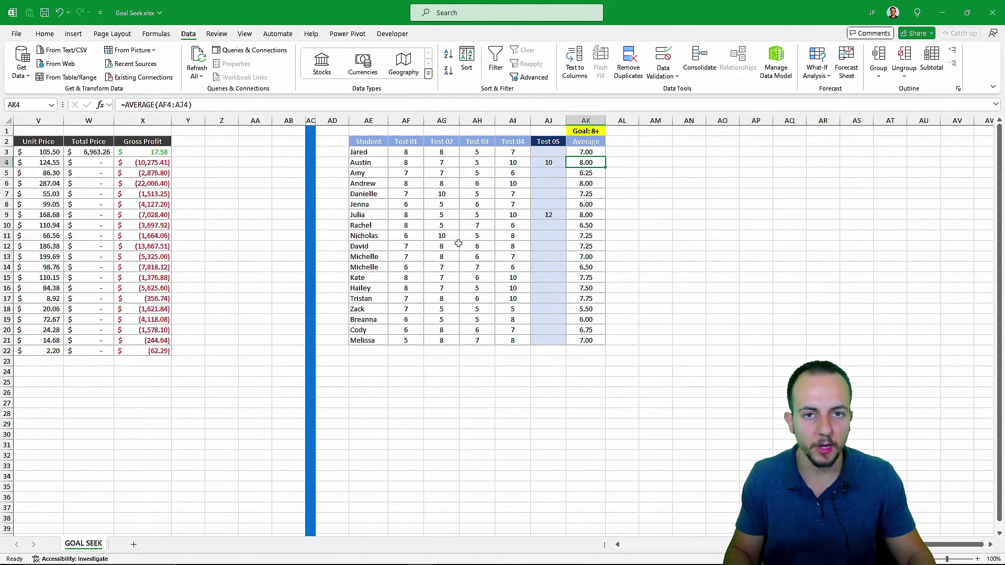
{"action": "scroll", "coordinate": [459, 244], "scroll_direction": "left", "scroll_amount": 3}
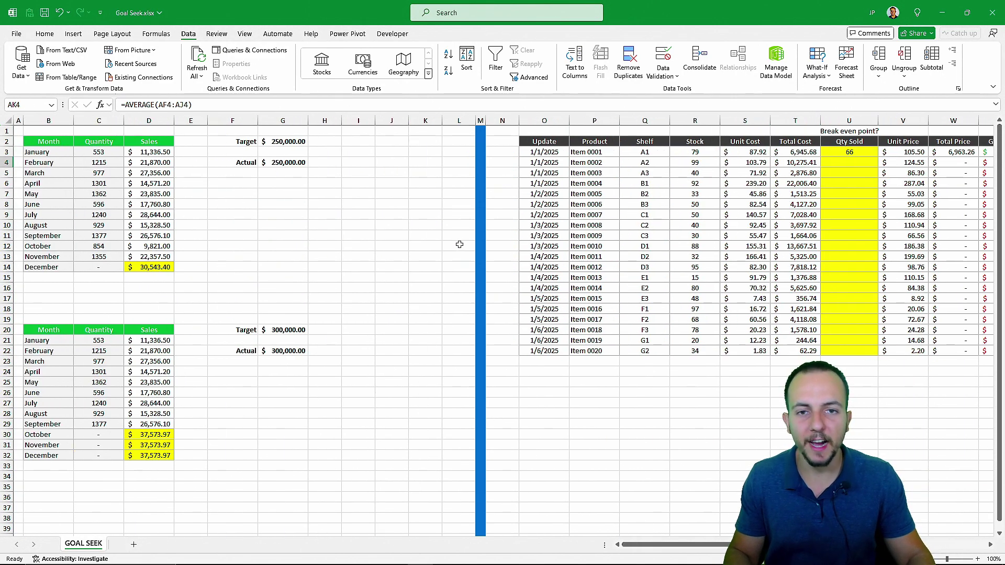